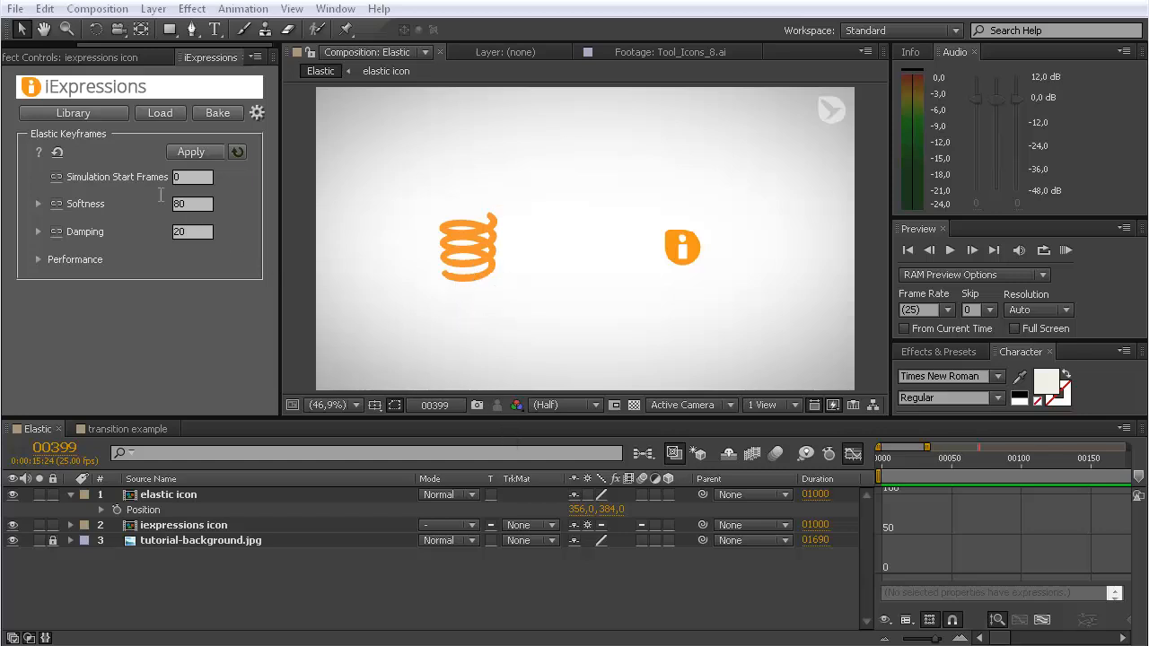
- Load the Elastic Keyframes iExpression from the library's Physics Simulations, Slower category
left_click(84, 114)
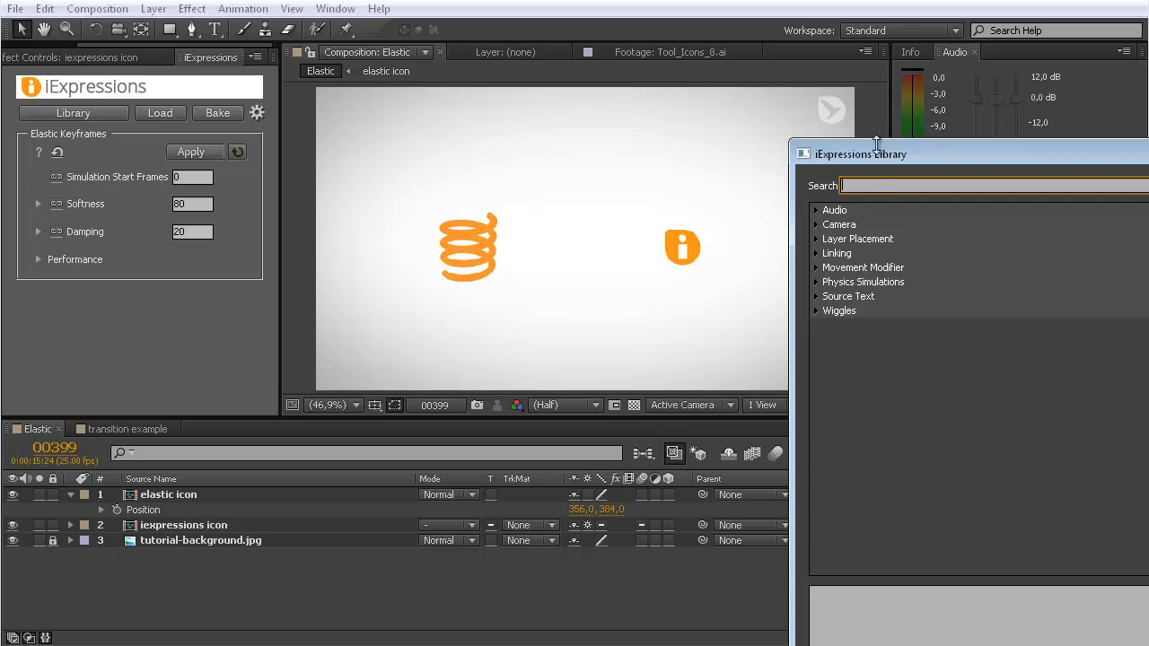
left_click_drag(884, 141, 516, 95)
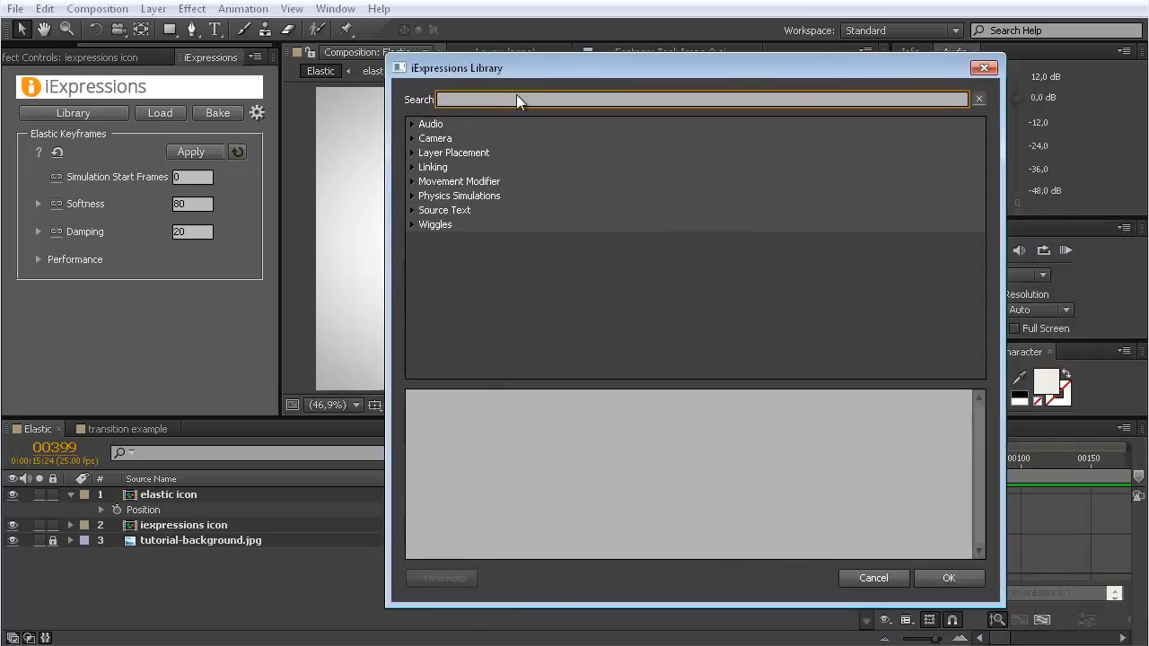
left_click(411, 195)
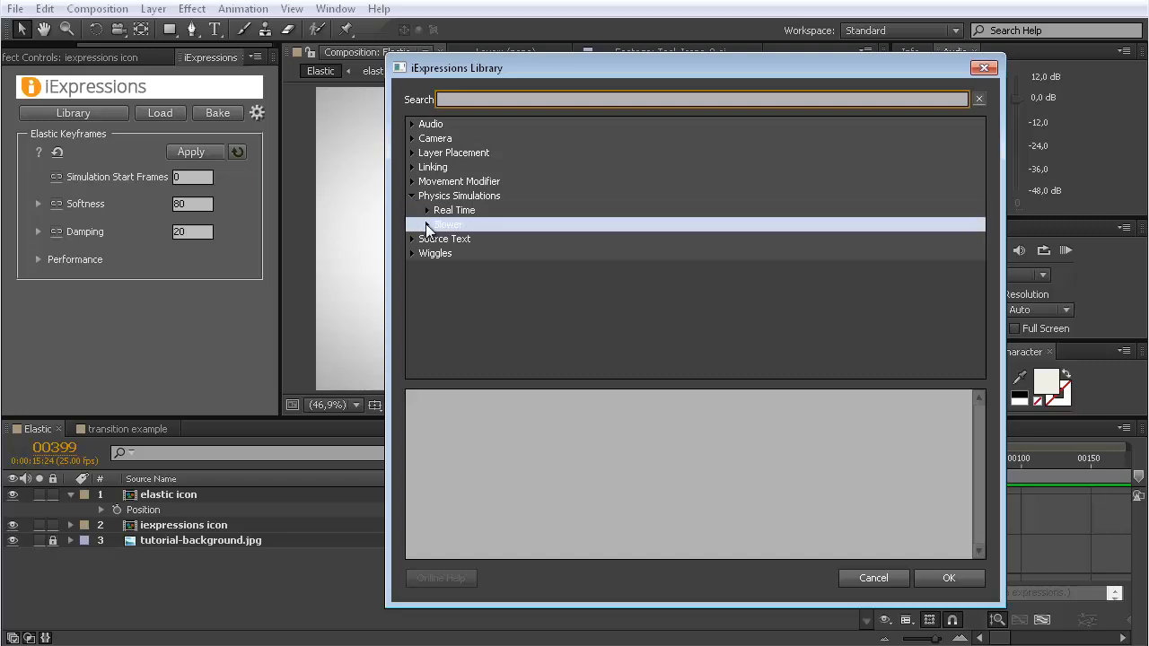
left_click(426, 225)
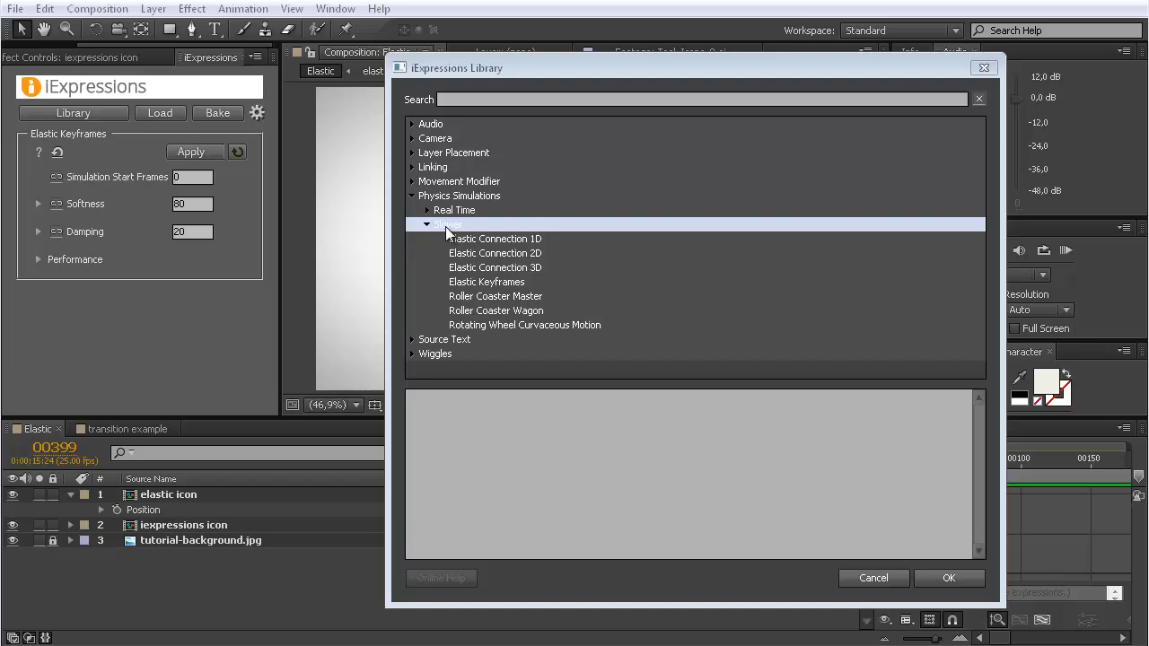
left_click(494, 282)
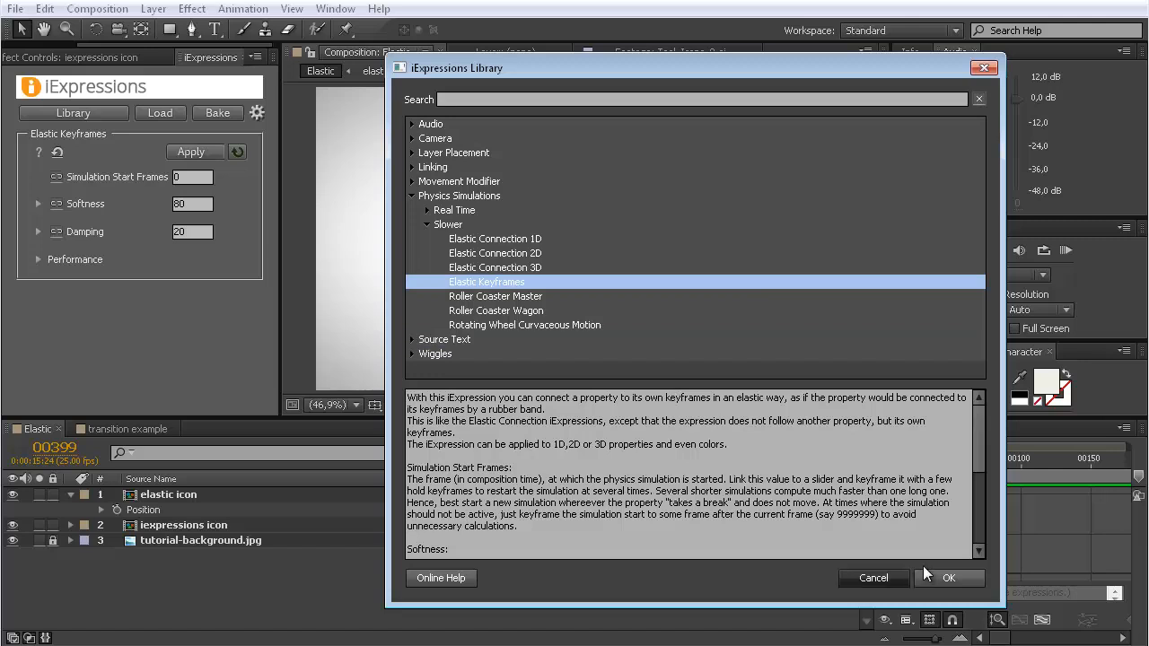
left_click(942, 577)
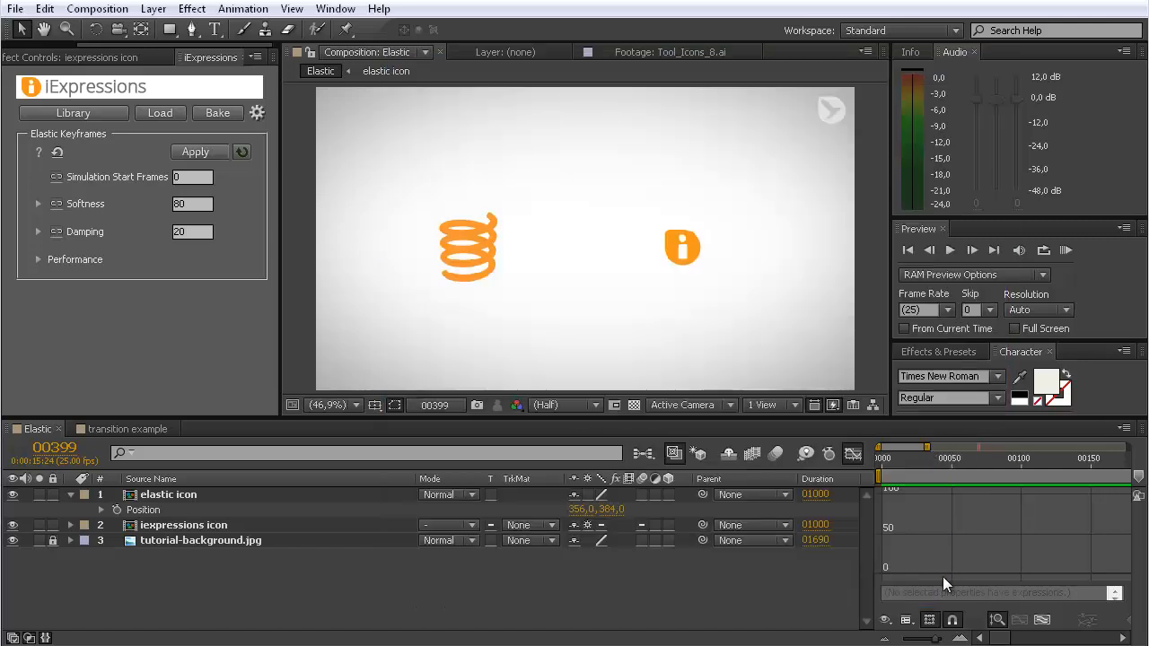
- Move the iexpressions icon layer up and further toward the right side of the composition
left_click(175, 541)
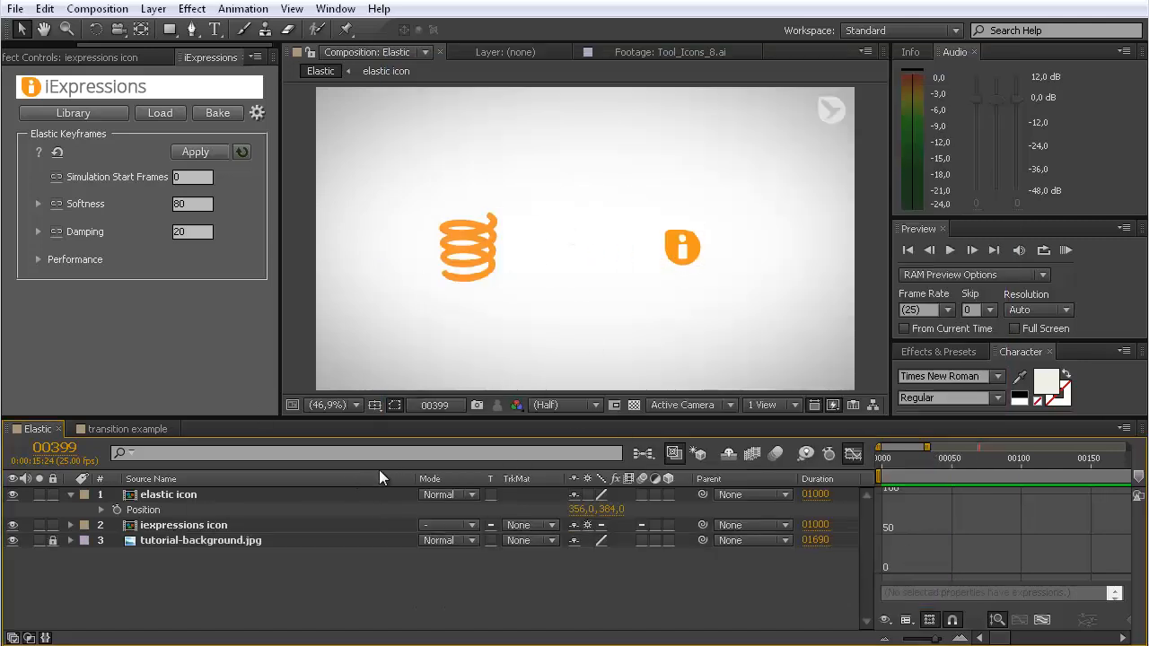
left_click(189, 523)
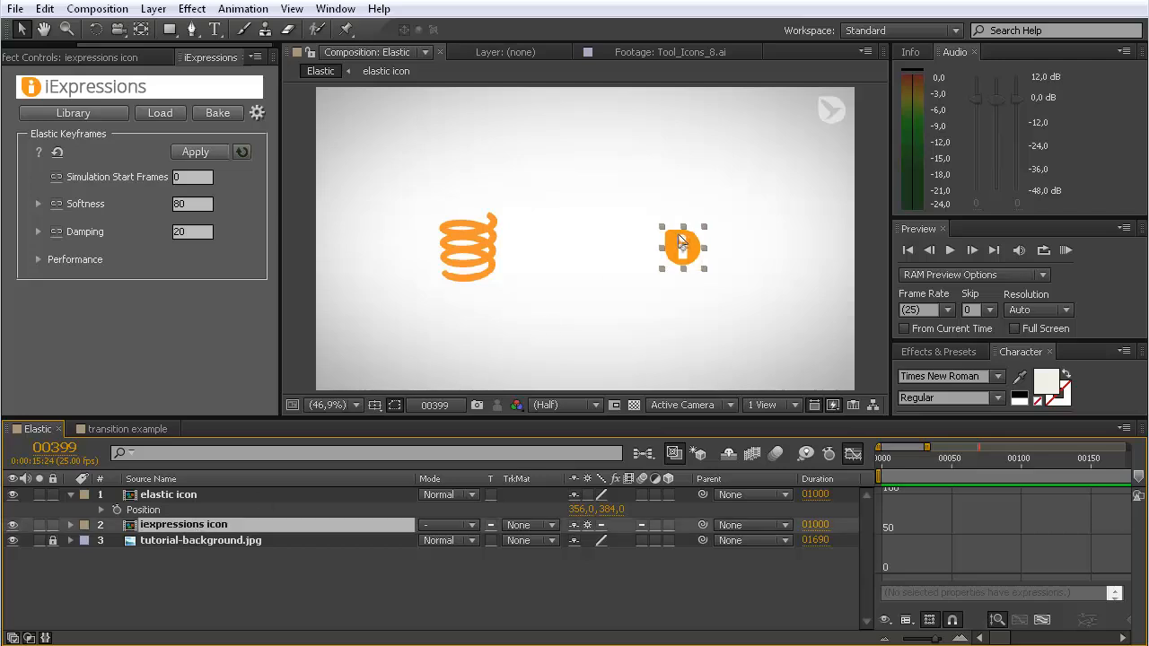
left_click_drag(679, 236, 755, 213)
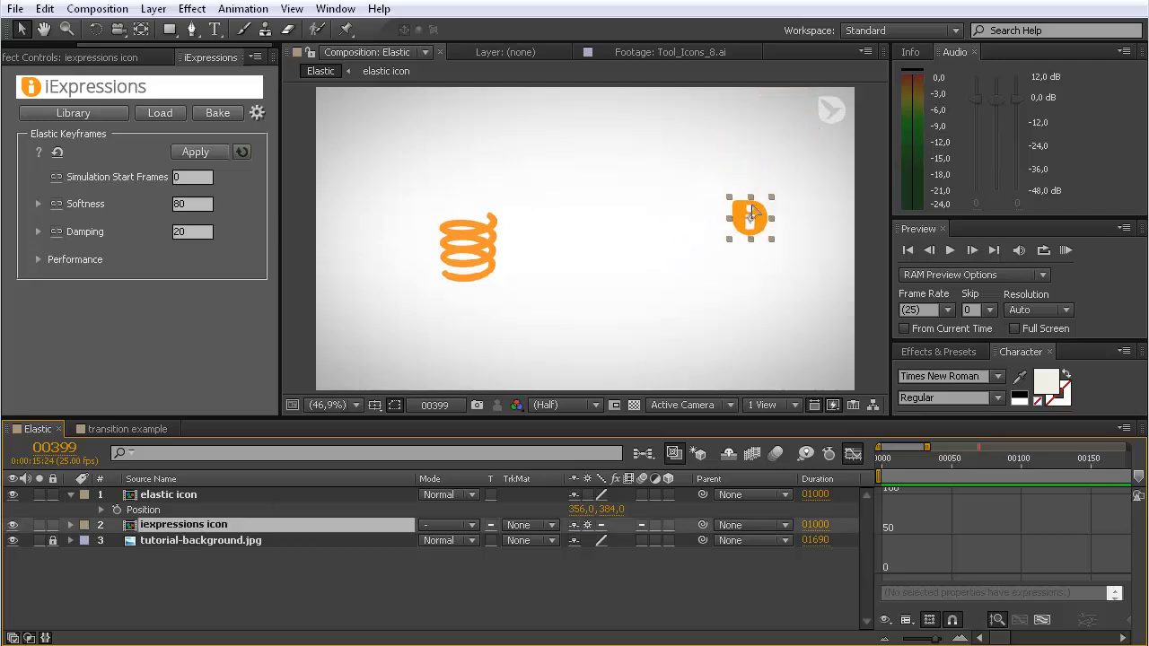
- Move the elastic icon to the upper left of the composition, at about 324, 237, and switch from the graph editor to layer bars
left_click(465, 248)
left_click_drag(473, 250, 448, 202)
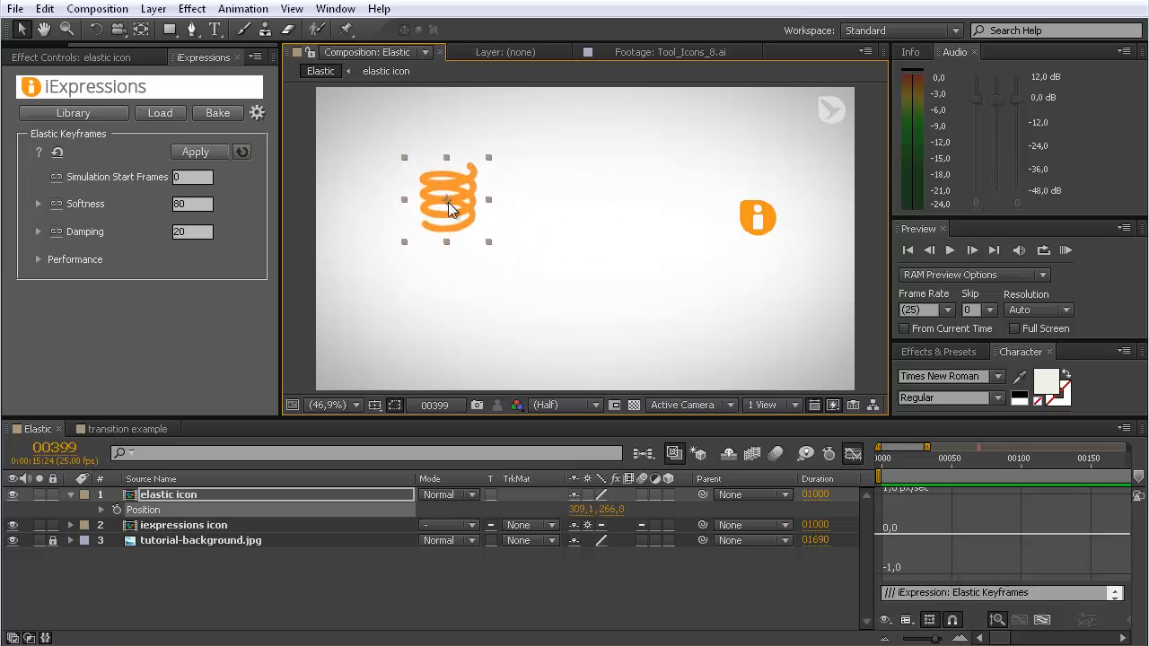
left_click(844, 455)
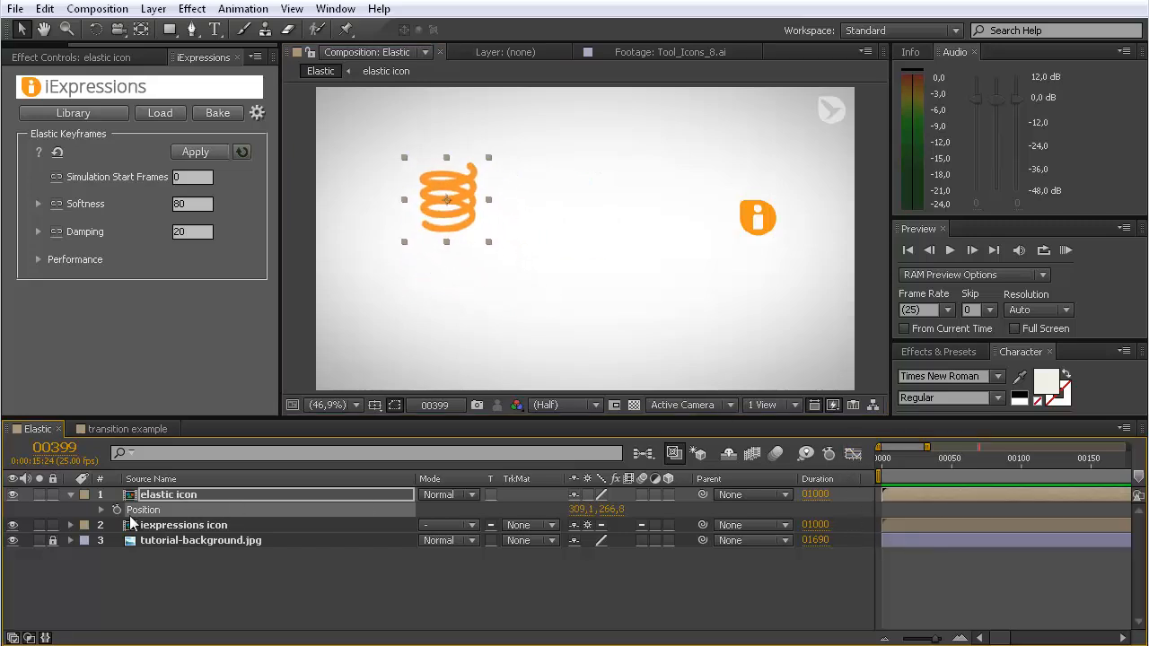
left_click_drag(465, 205, 472, 193)
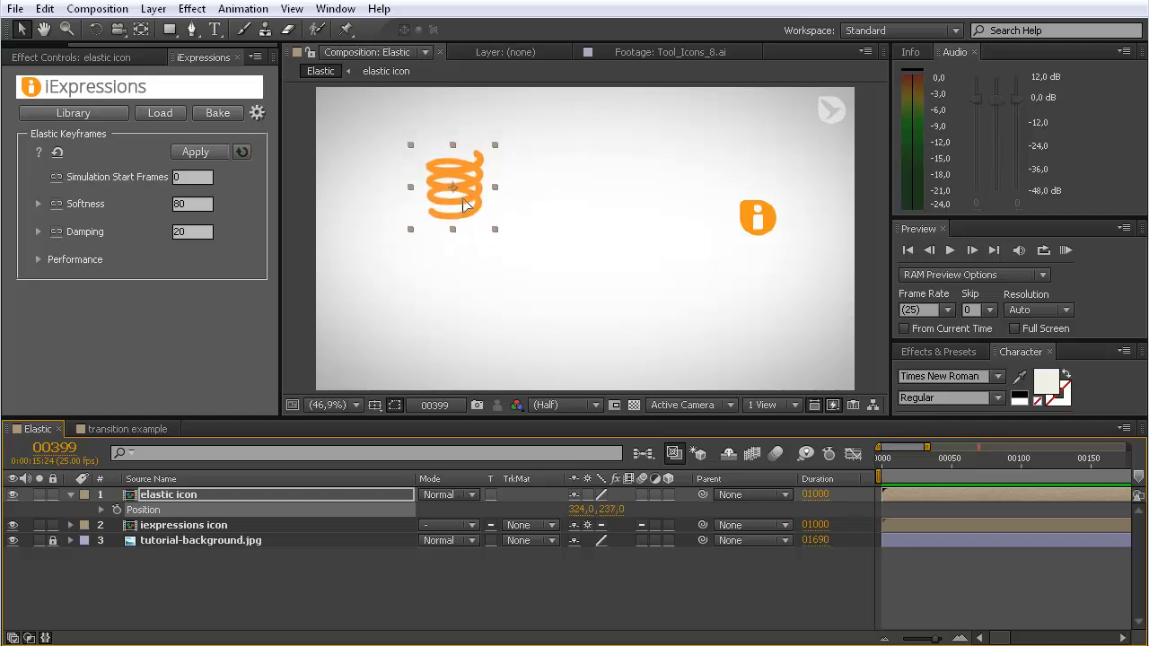
- Keyframe the elastic icon's Position at frame 51, and at frame 59 move it straight down to about 328, 540
left_click_drag(903, 460, 954, 459)
left_click(116, 509)
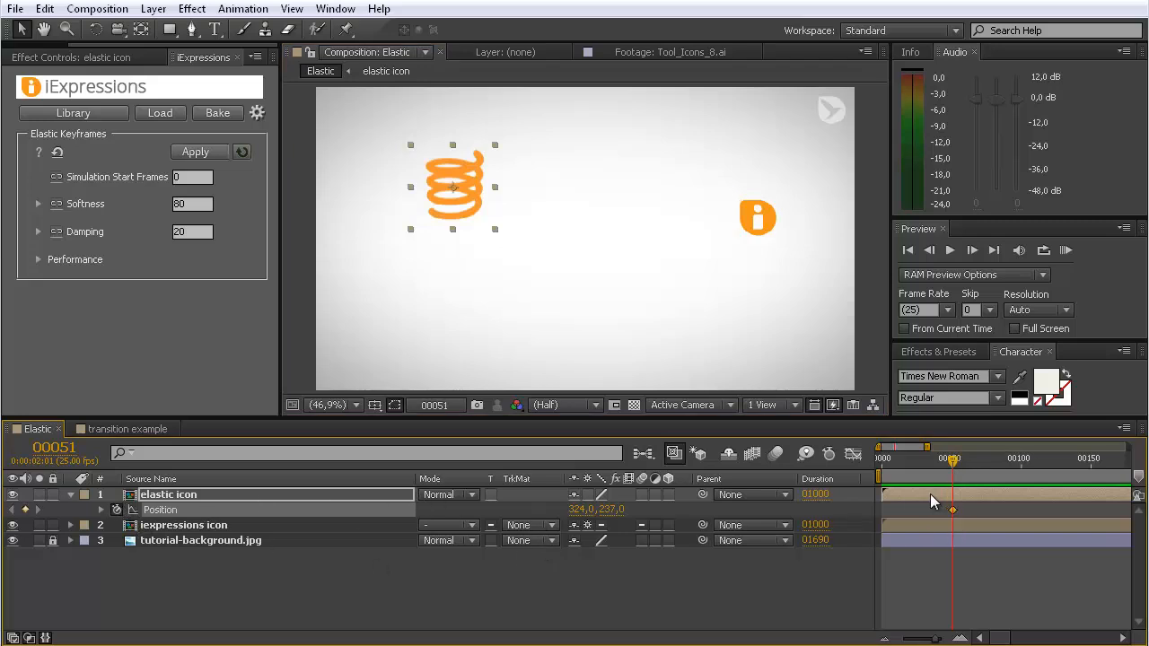
left_click(961, 460)
left_click(966, 462)
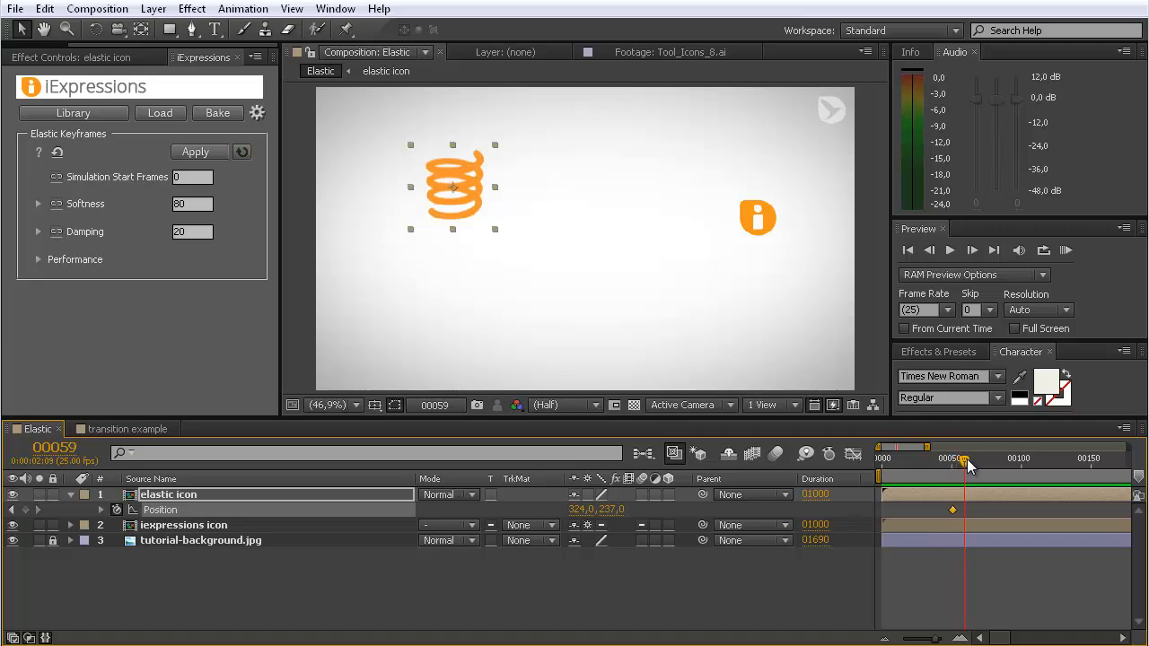
left_click_drag(454, 193, 457, 317)
- Add a Position keyframe for the elastic icon at frame 152 that holds its lower position
left_click(971, 460)
left_click_drag(1014, 469, 1095, 465)
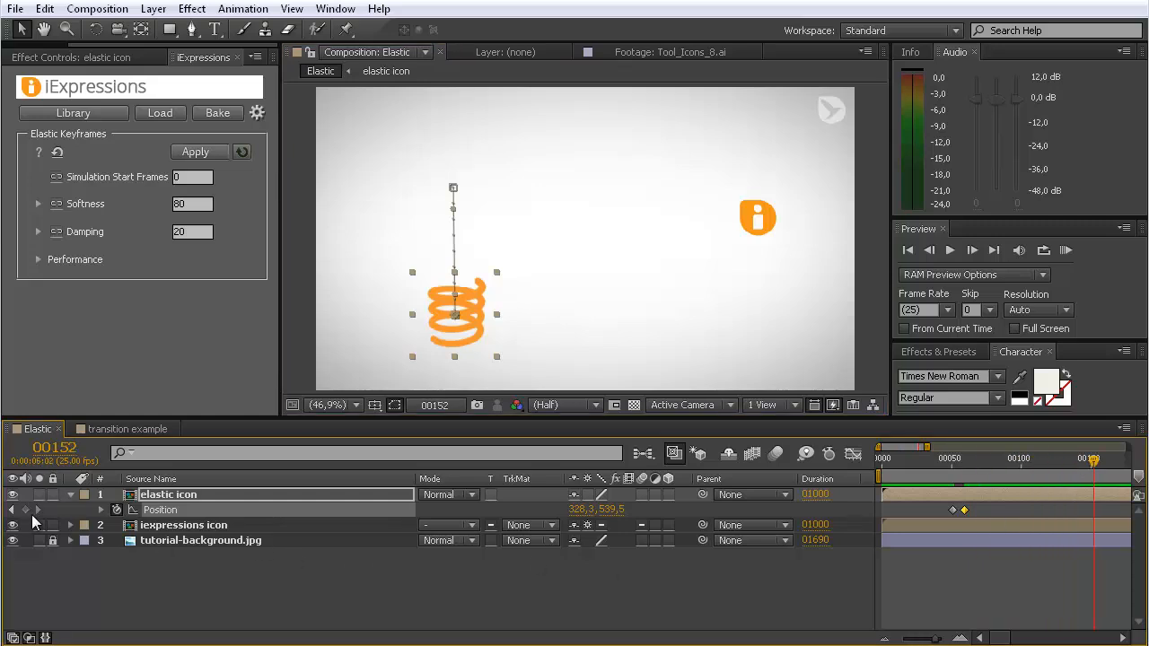
left_click(25, 510)
- Widen the timeline's time area and, at frame 177, move the elastic icon right to about 767, 501
left_click_drag(413, 477, 273, 477)
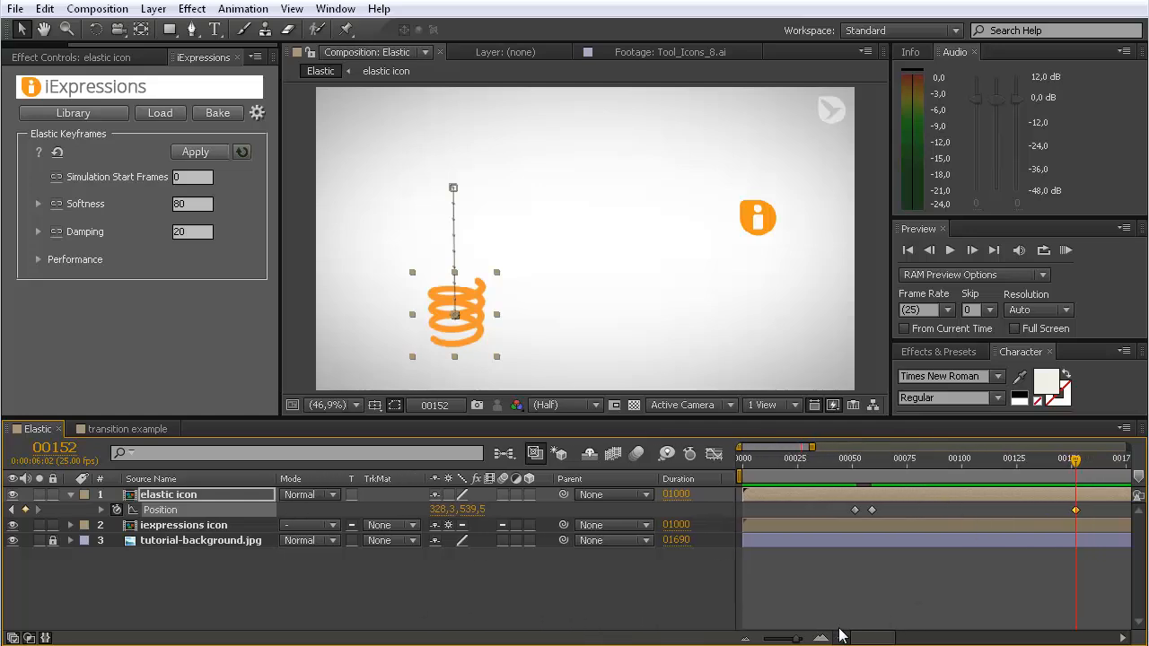
left_click_drag(880, 641, 890, 640)
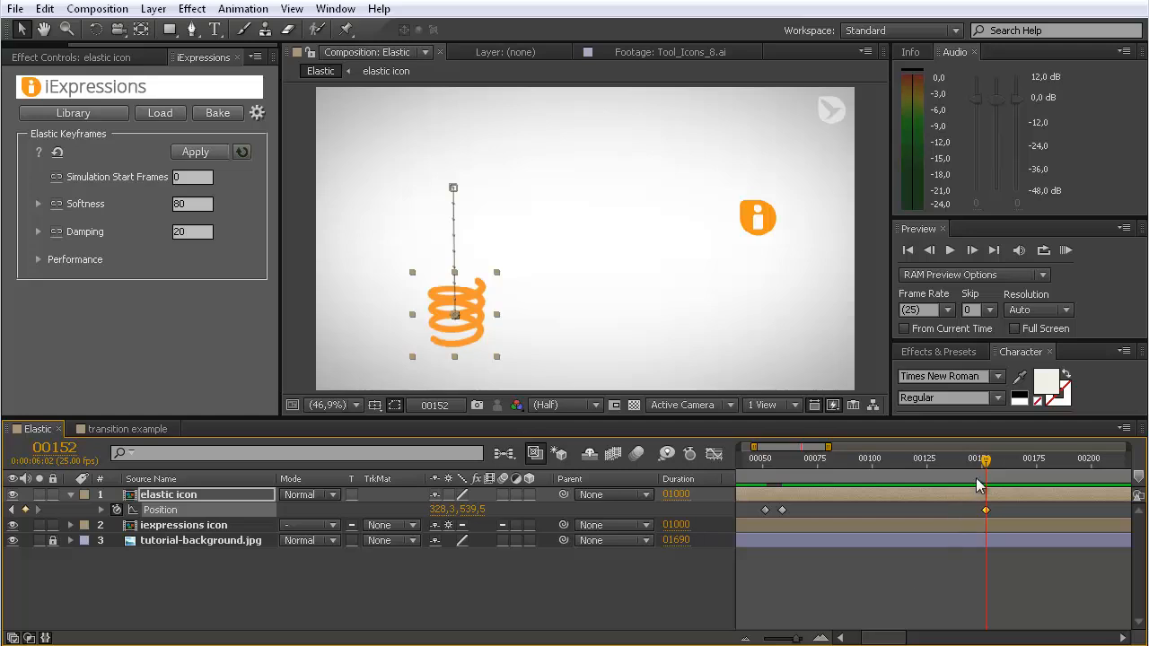
left_click_drag(984, 469, 1041, 467)
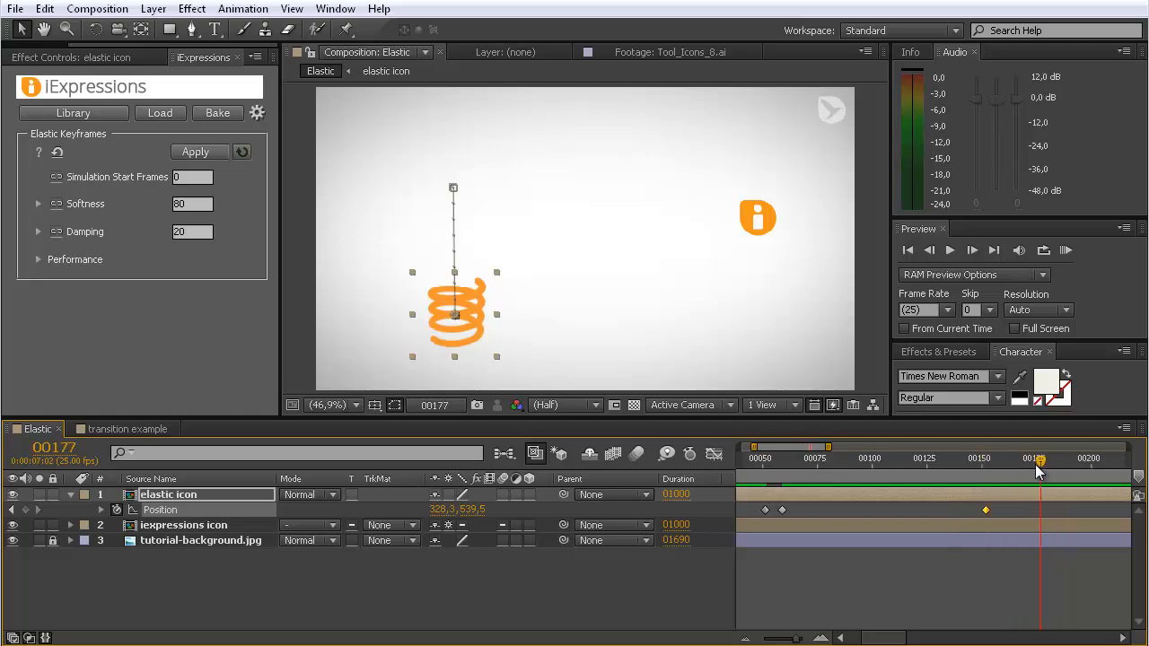
left_click_drag(445, 344, 630, 329)
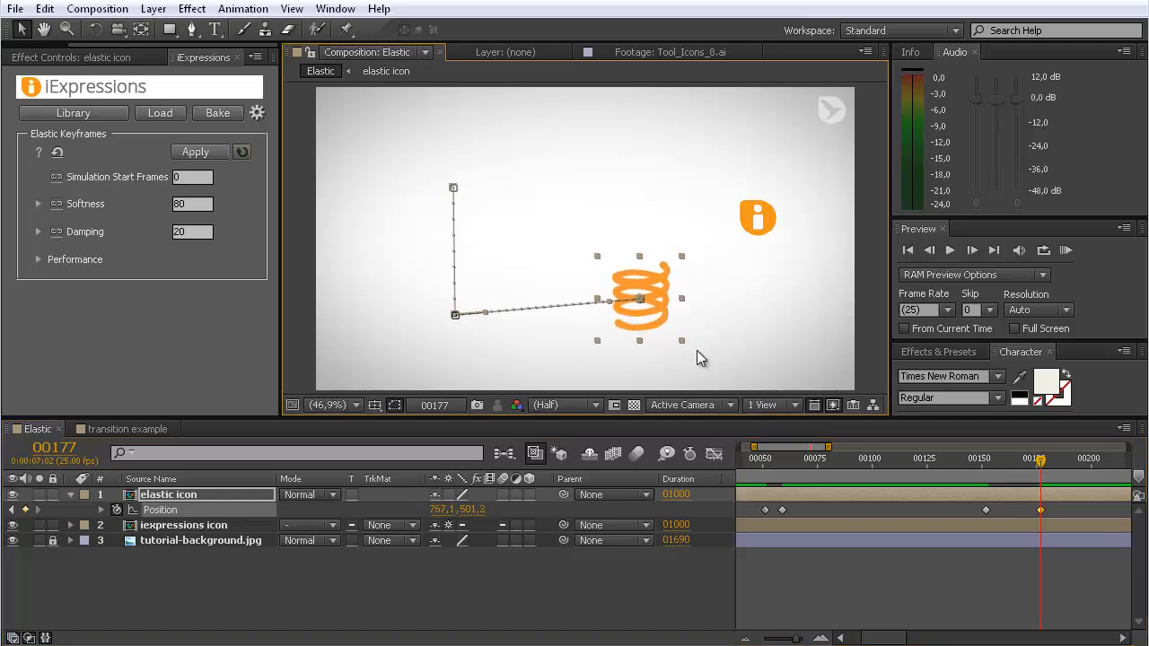
- At frame 187, move the elastic icon up to about 788, 399, with a curved motion path, and deselect it
left_click_drag(1041, 460, 1064, 464)
left_click_drag(649, 331, 675, 249)
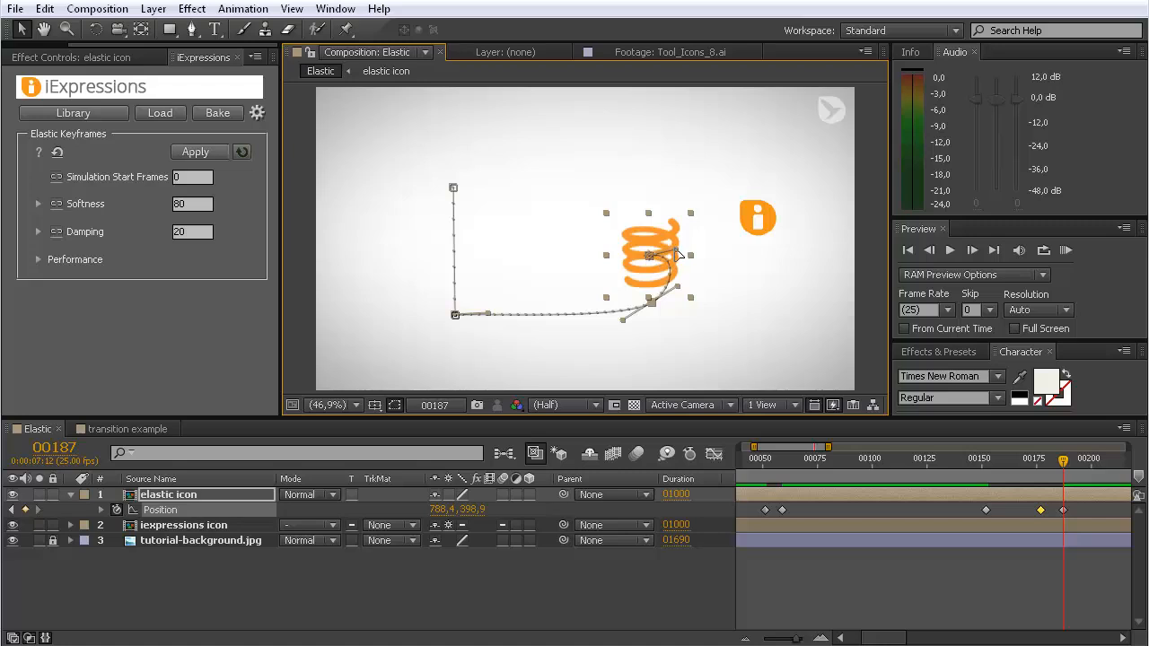
left_click(700, 348)
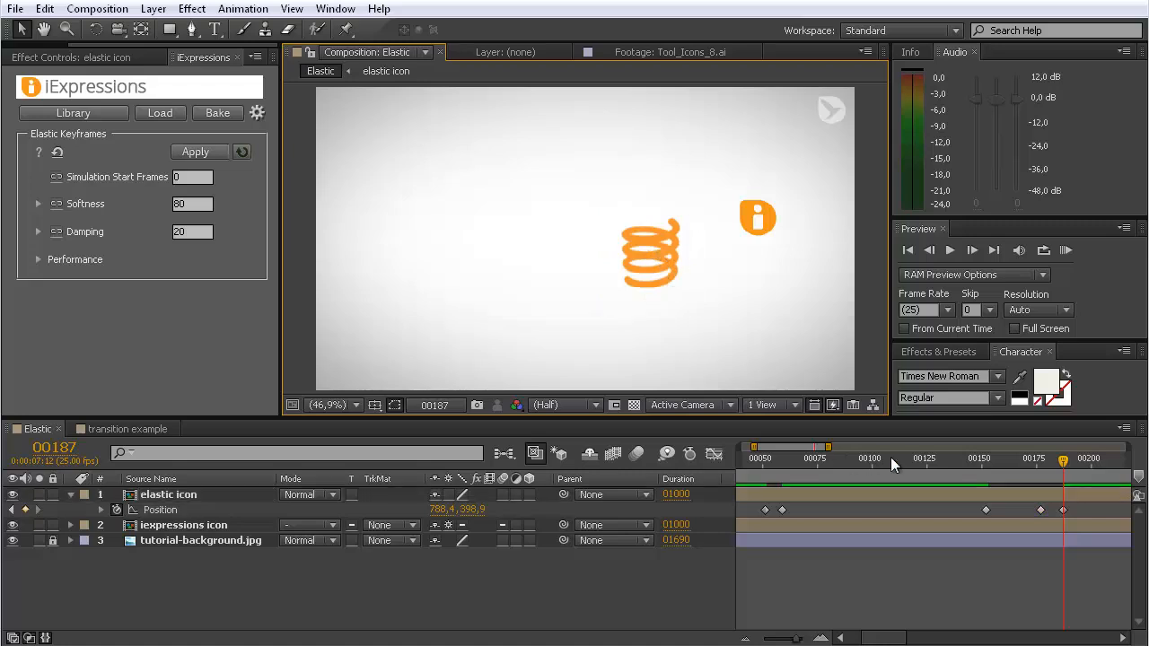
- Extend the work area to frame 212 and RAM preview the keyframed motion
left_click(1062, 255)
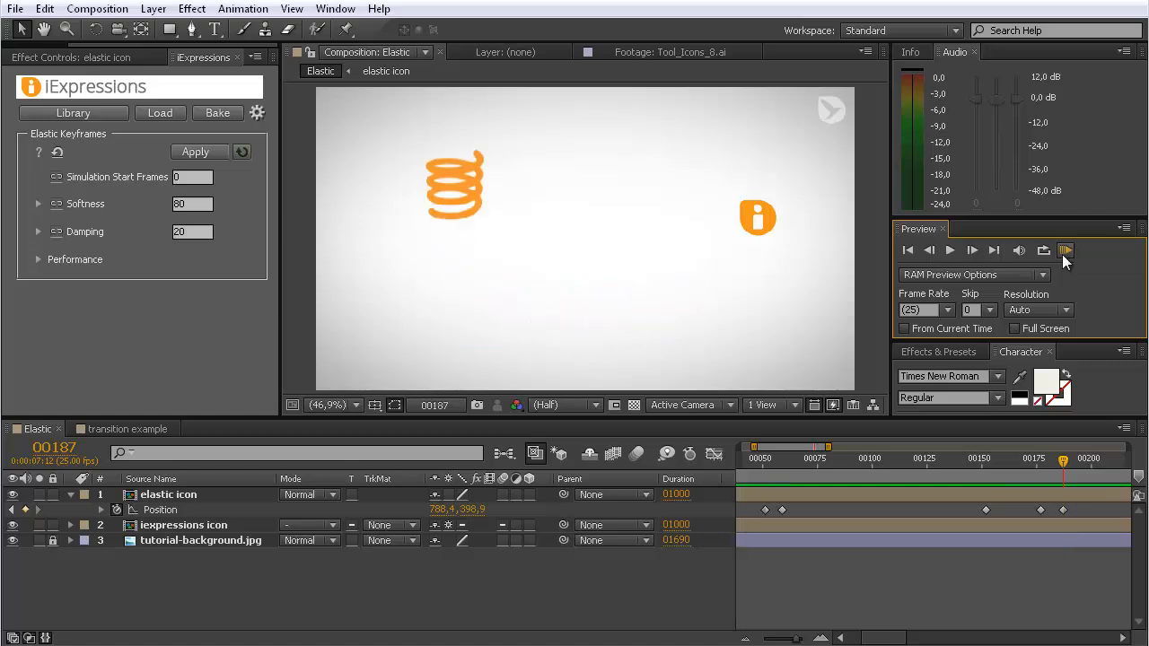
left_click_drag(1069, 460, 1119, 461)
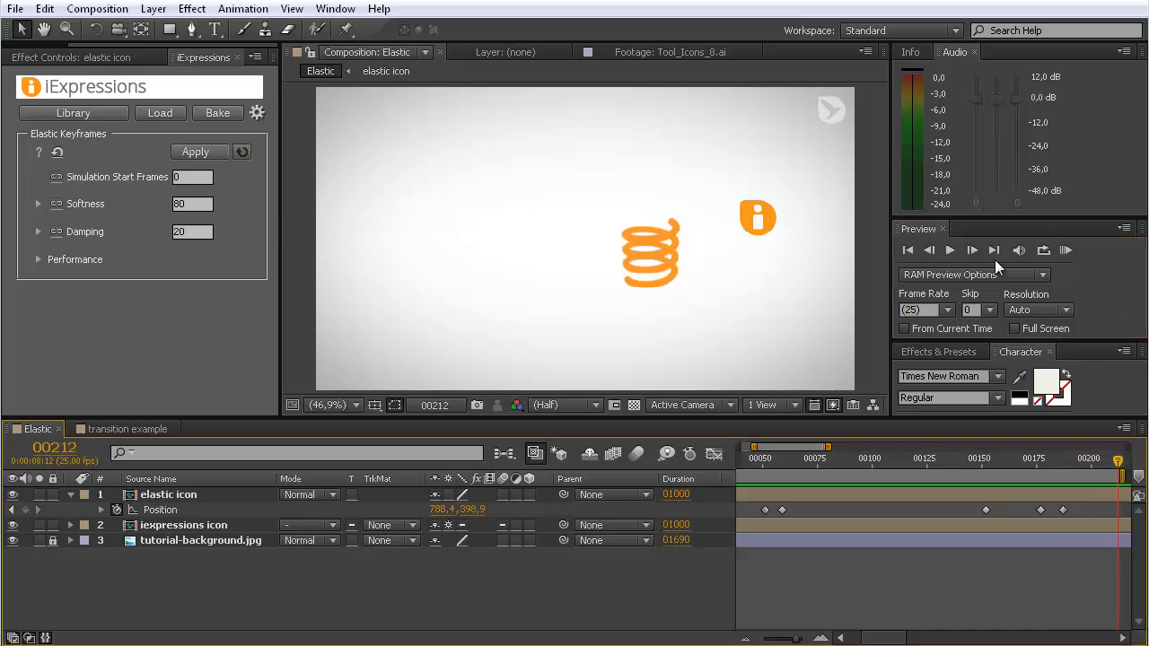
left_click(1065, 250)
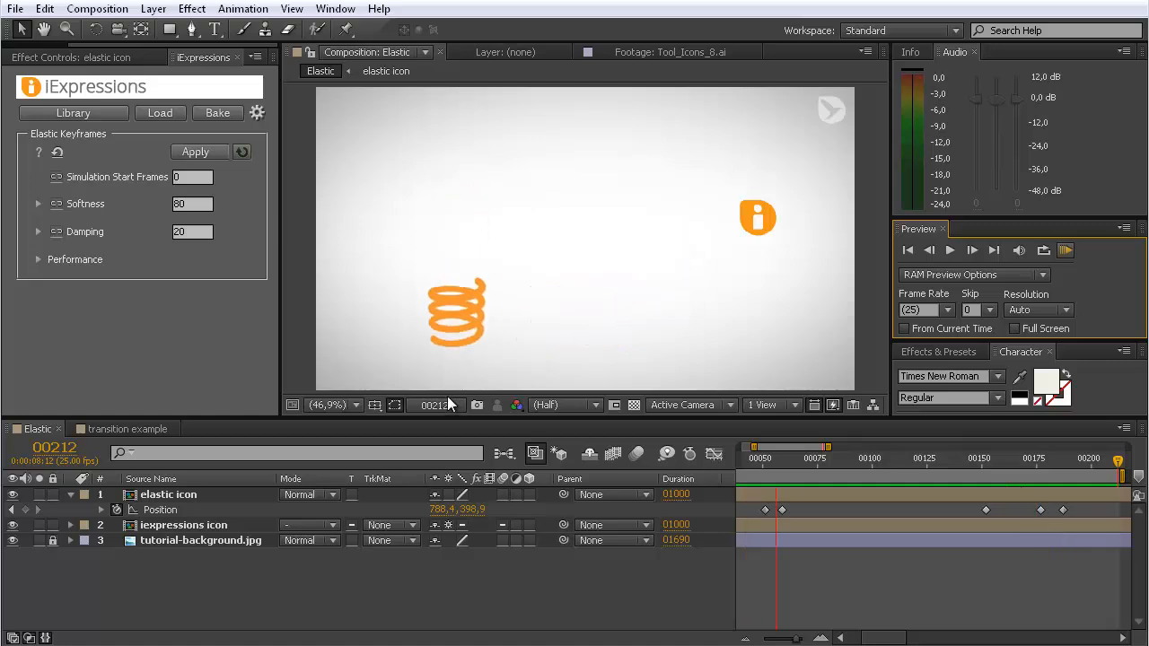
- Apply the Elastic Keyframes expression to the elastic icon's Position, then RAM preview and scrub through the motion
left_click(161, 510)
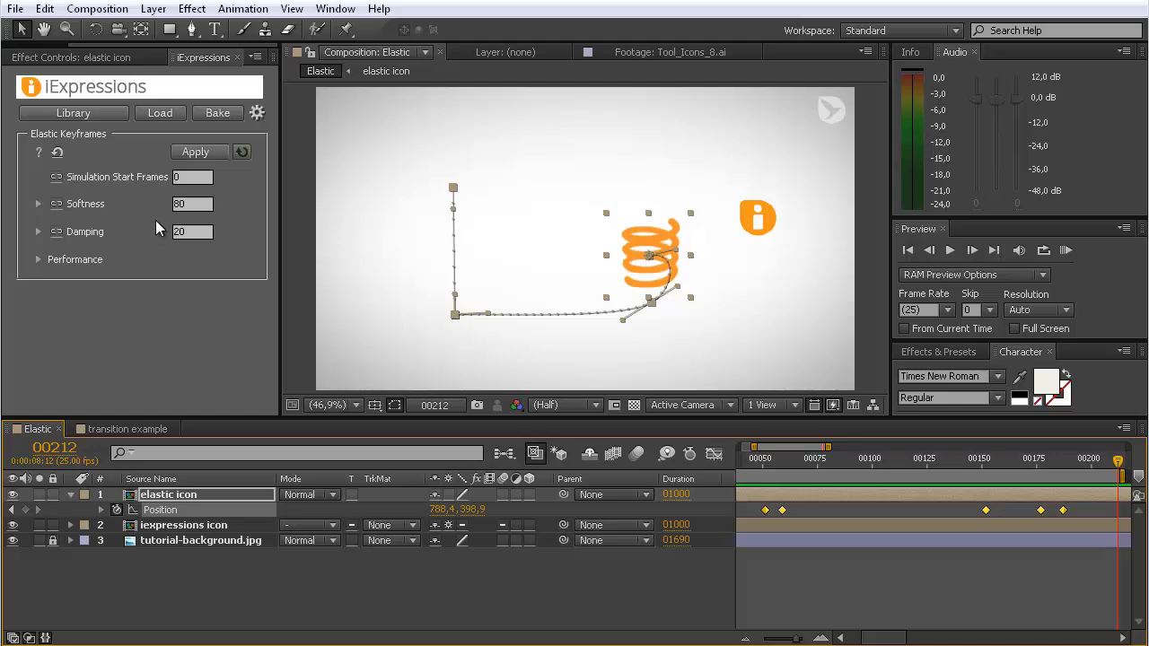
left_click(197, 153)
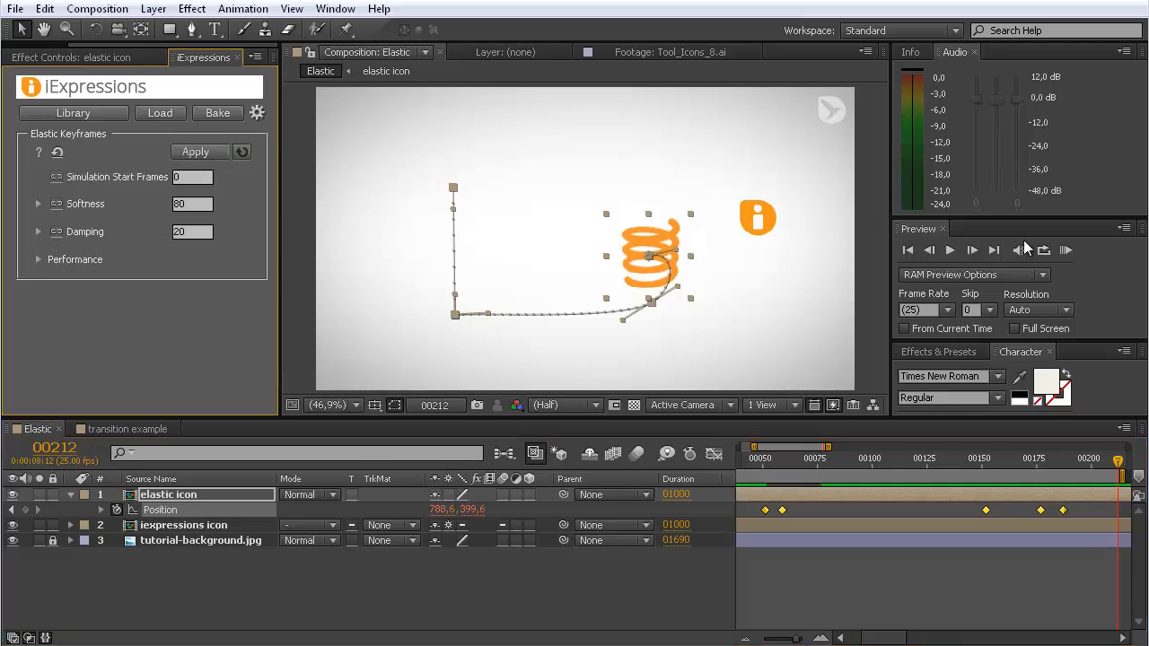
left_click(1065, 251)
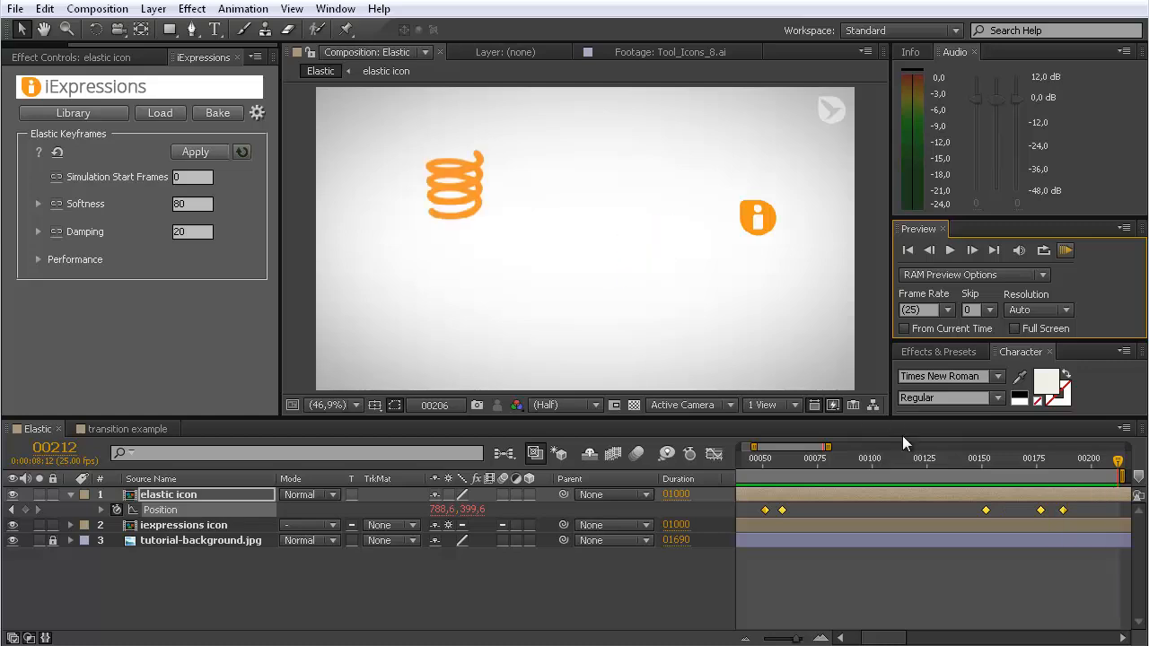
key("space")
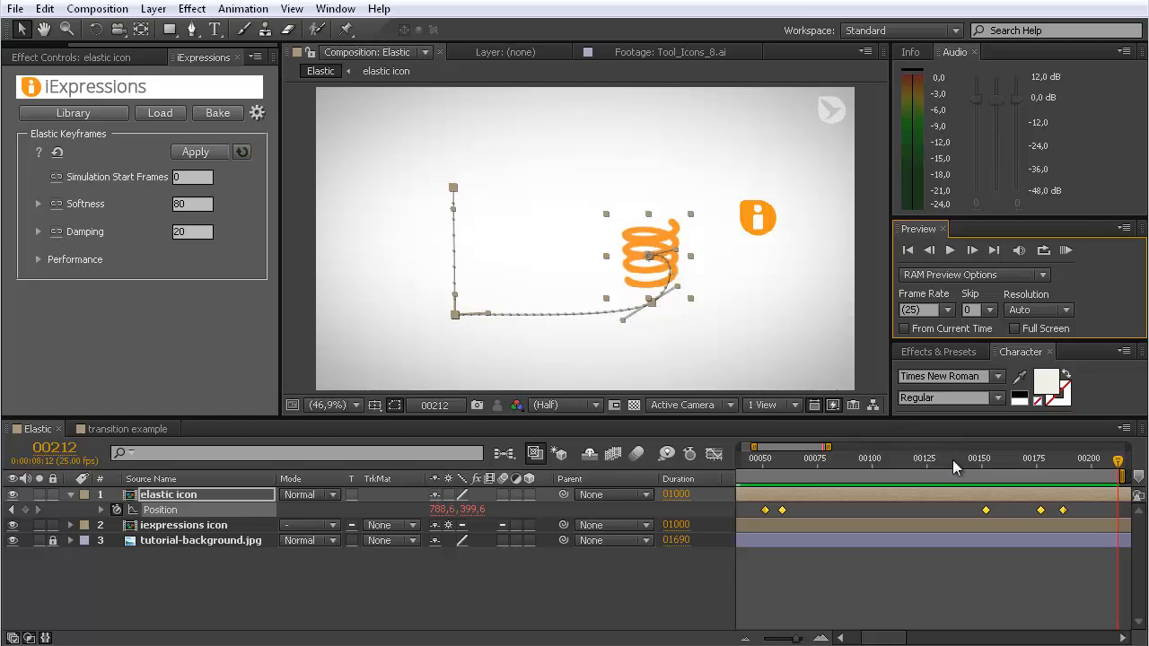
left_click_drag(952, 459, 1089, 428)
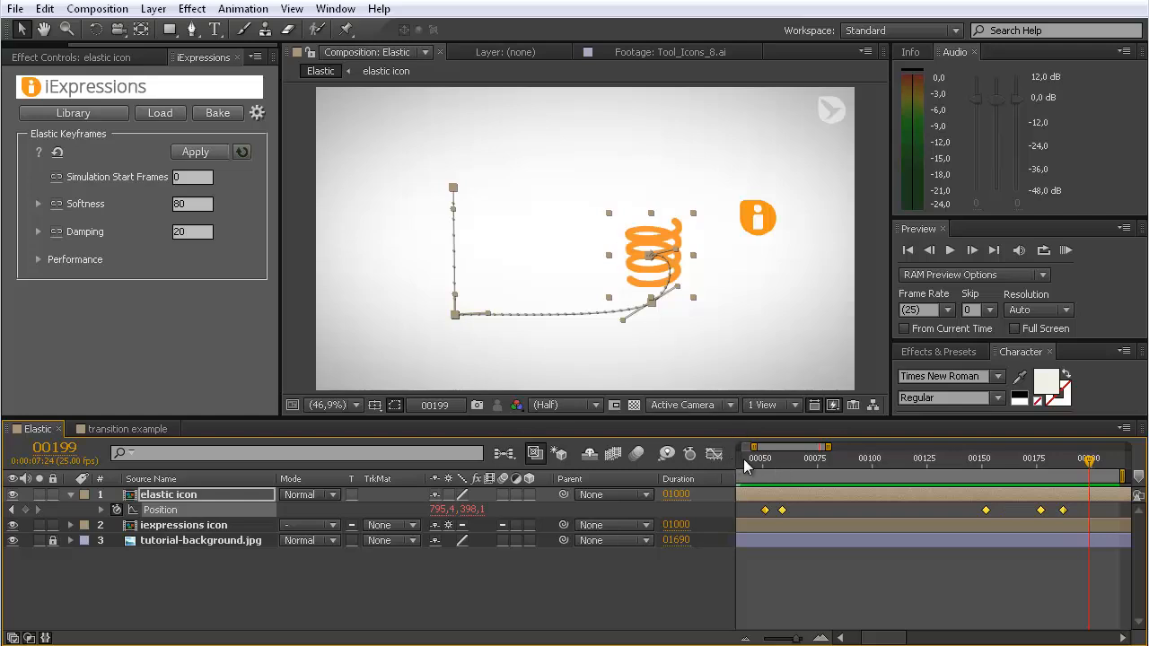
left_click_drag(743, 459, 1084, 471)
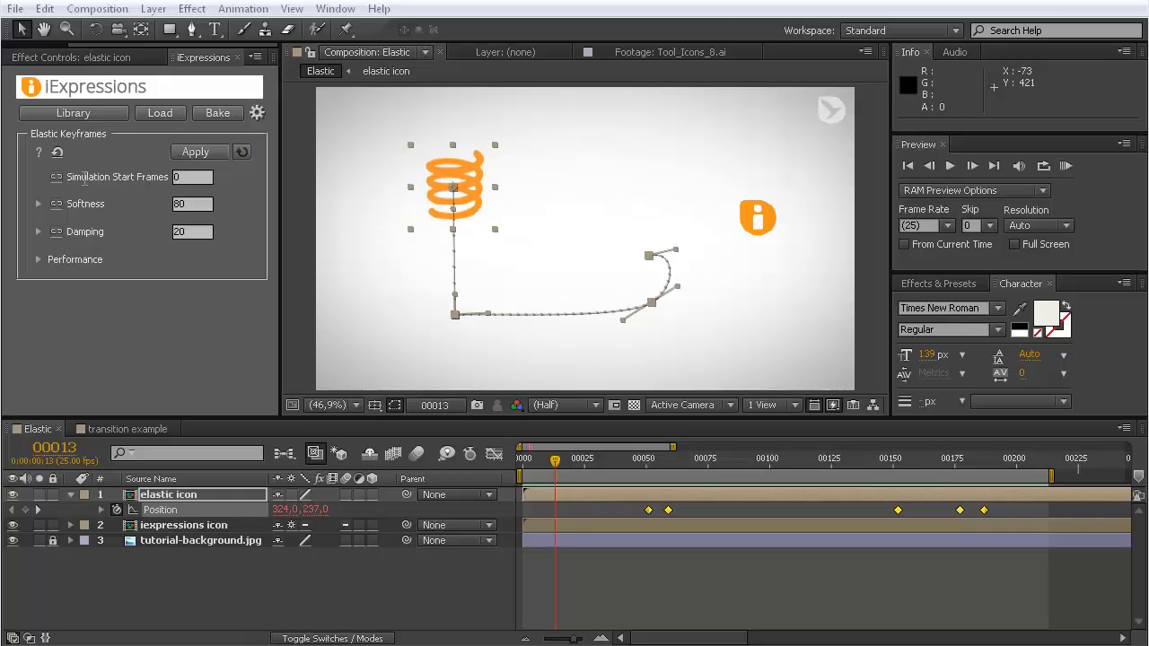
- Set the expression's Softness to 10, apply it with automatic updating enabled, and RAM preview the motion
mouse_move(125, 177)
mouse_move(101, 234)
left_click(199, 206)
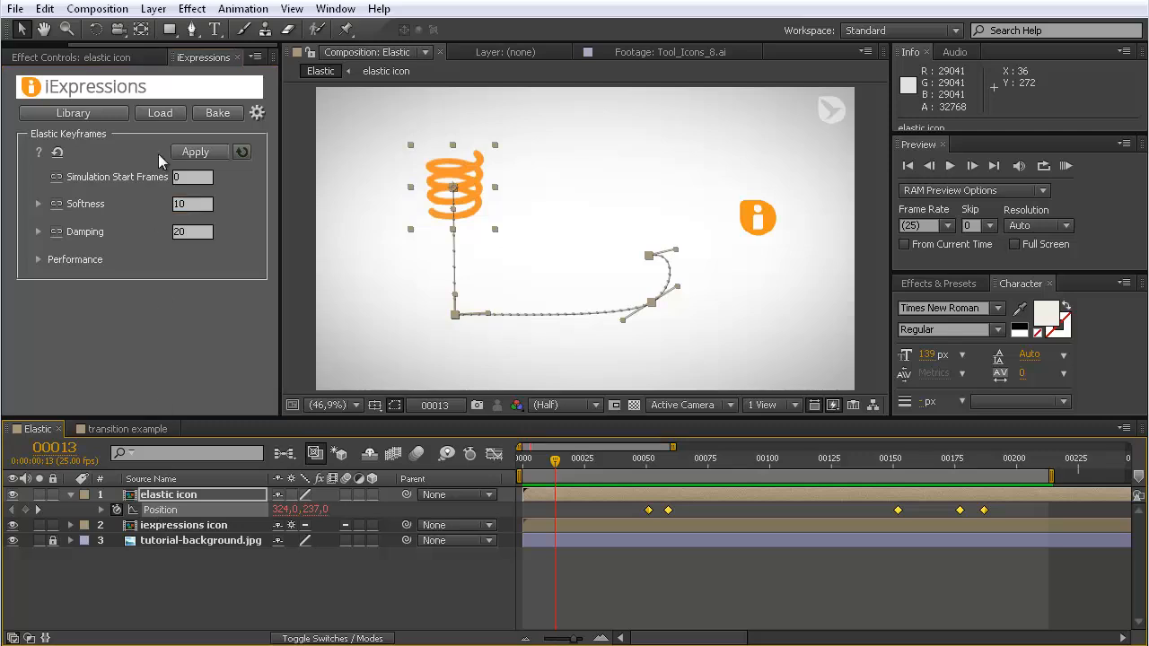
left_click(198, 152)
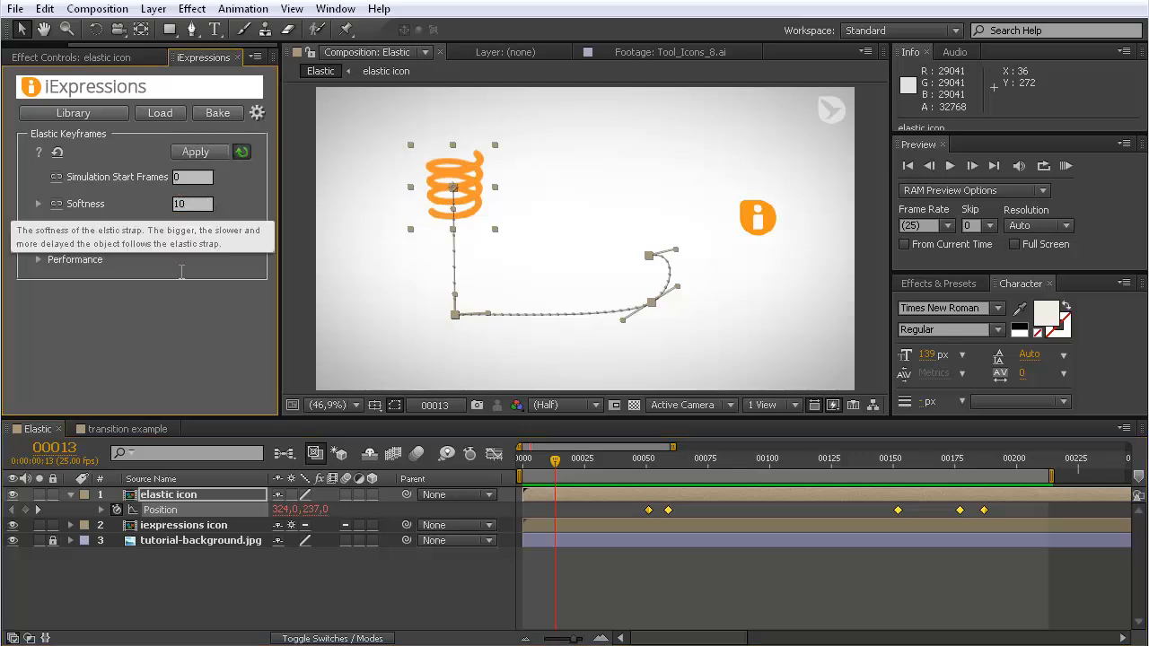
left_click(1065, 166)
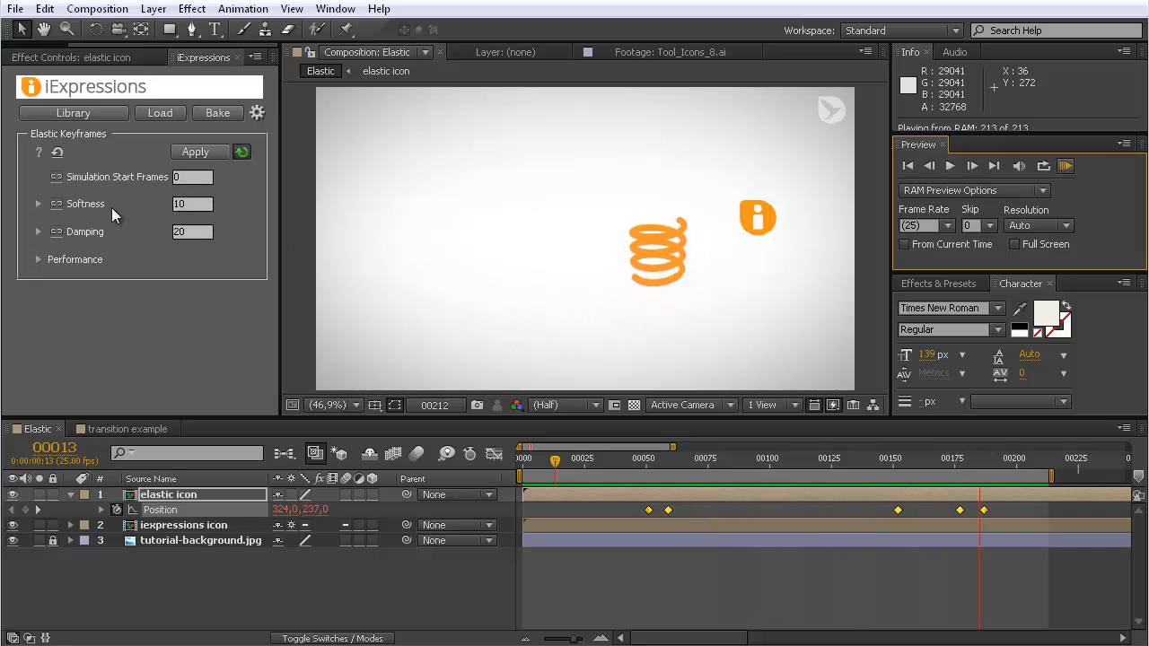
- Set the expression's Damping to 5 and RAM preview the motion
left_click(182, 238)
left_click(193, 235)
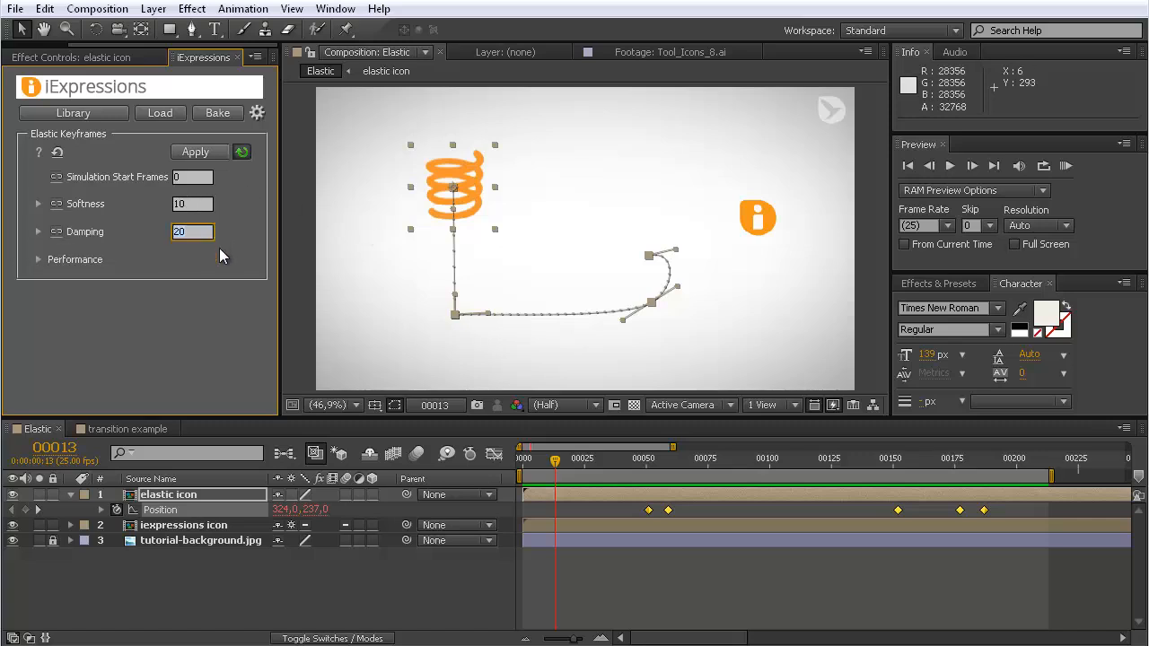
type("5")
left_click(201, 203)
left_click(1065, 166)
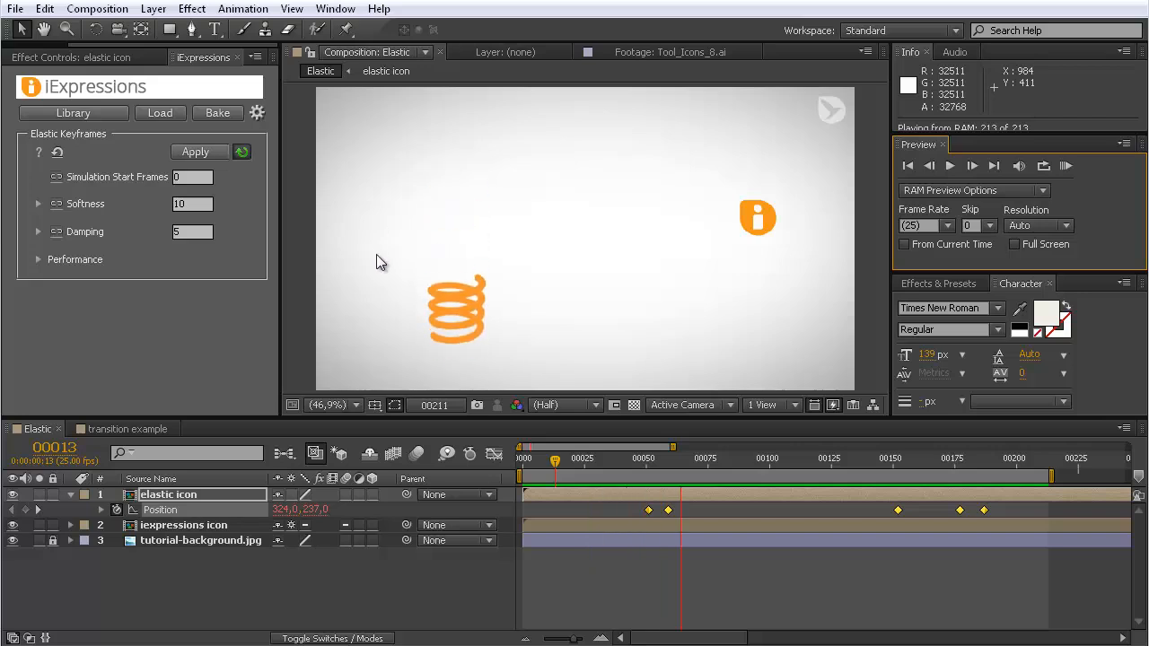
- Set the Elastic Keyframes Damping to 90 and RAM preview the motion
left_click(191, 231)
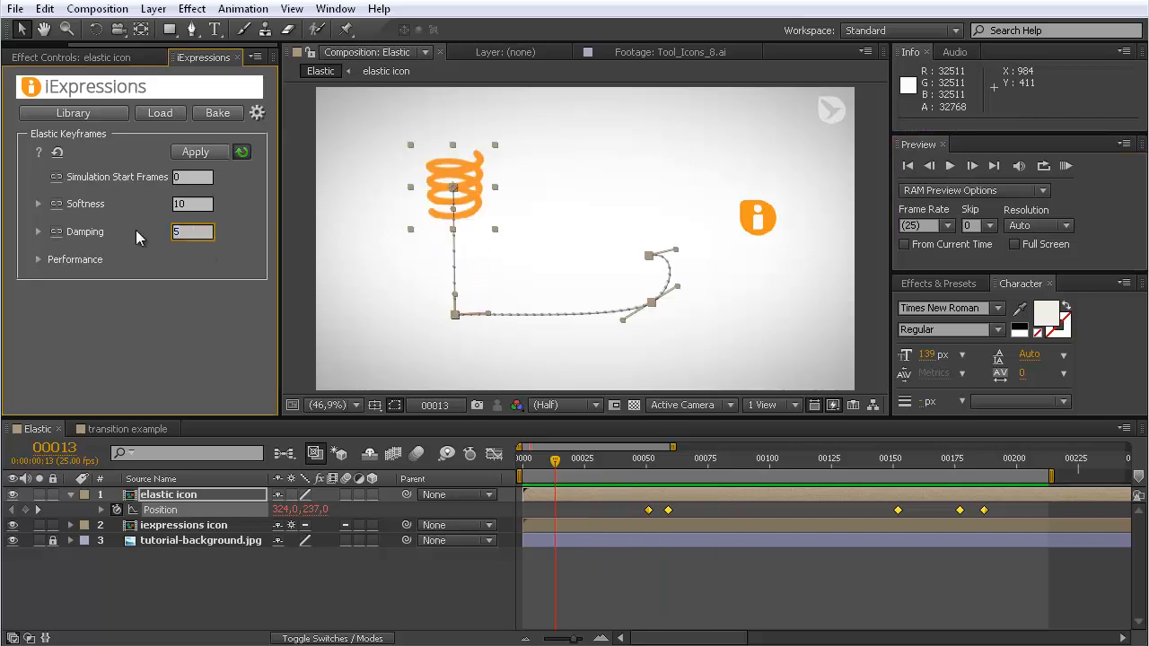
type("90")
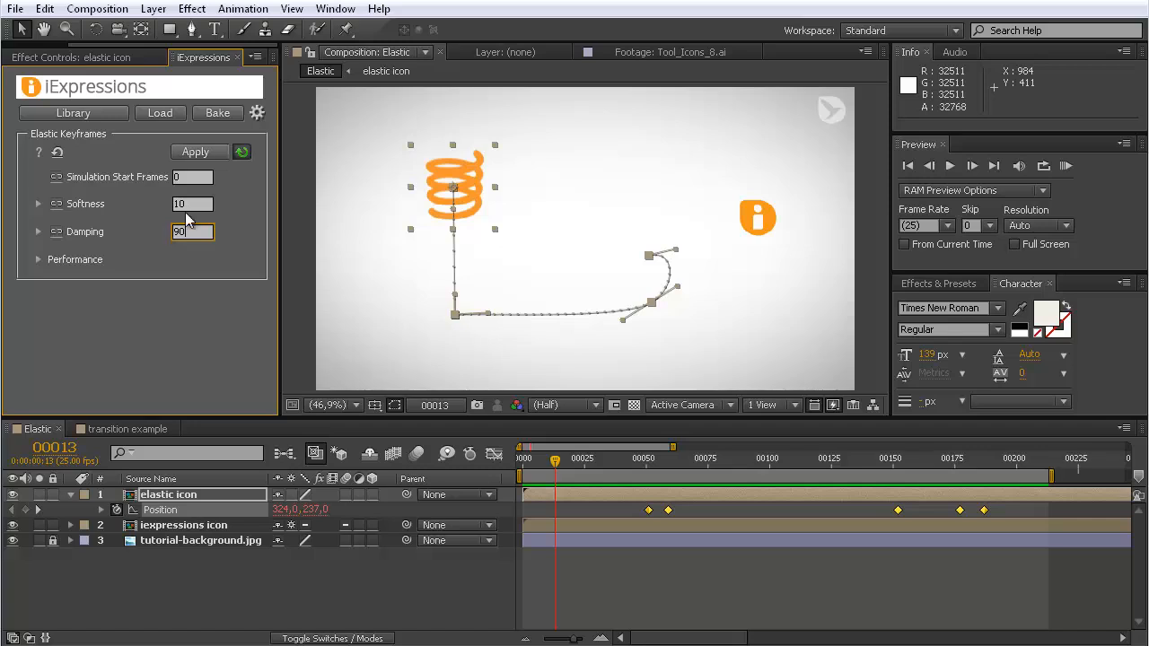
left_click(1065, 165)
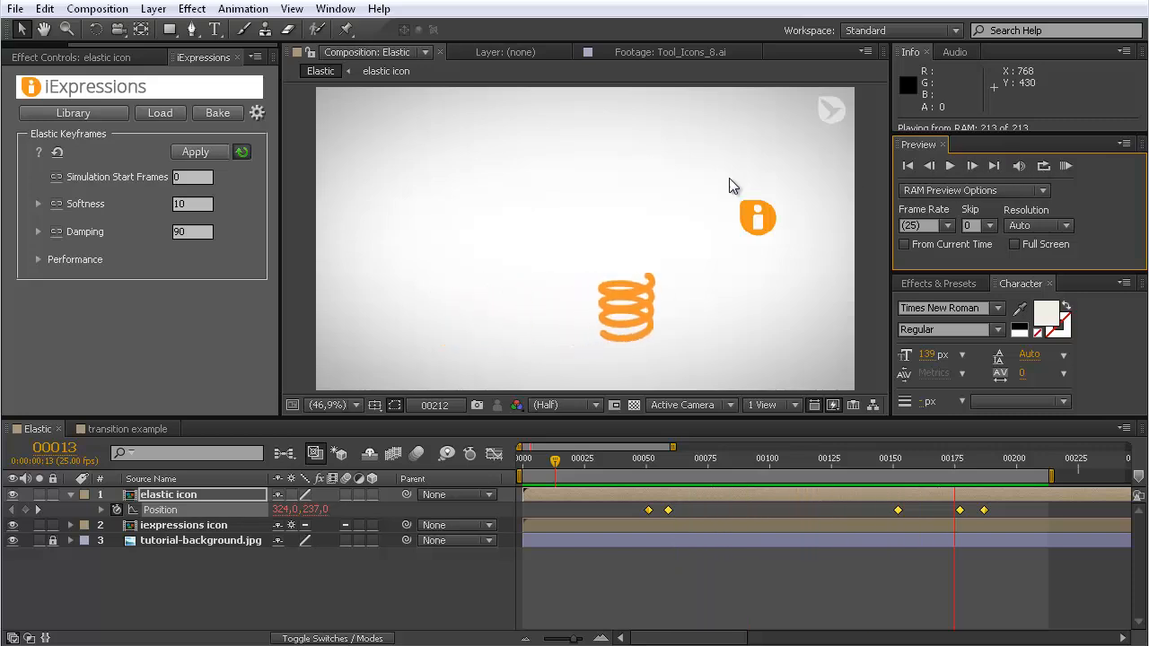
- Set the Elastic Keyframes Softness to 80 and RAM preview the motion
left_click(186, 205)
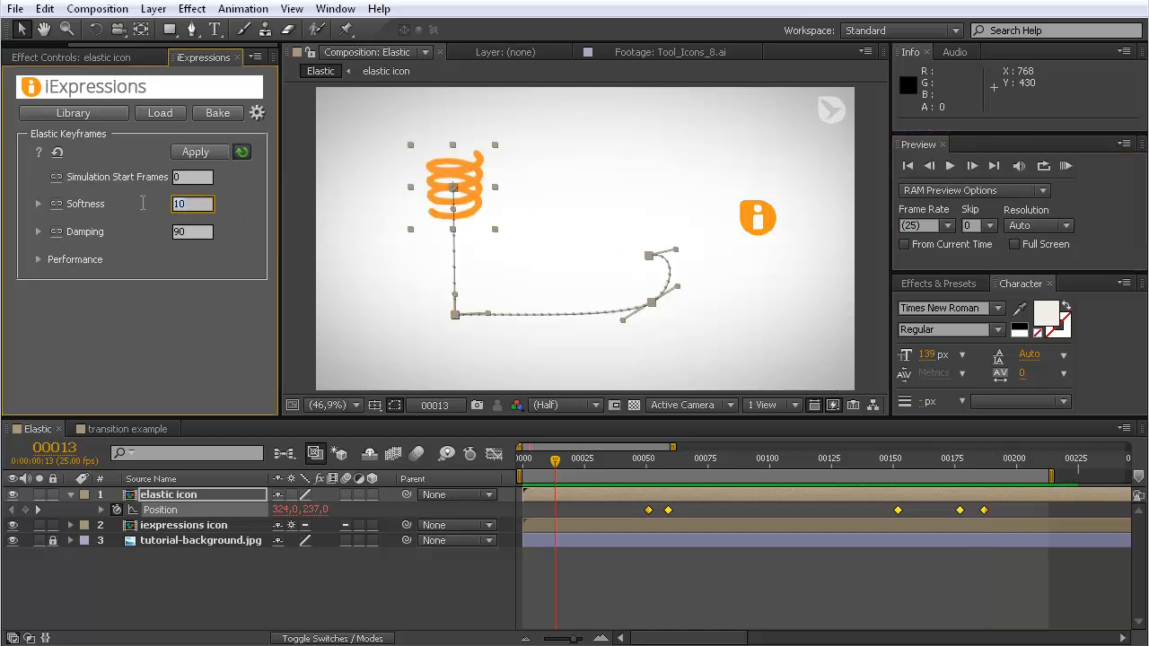
type("80")
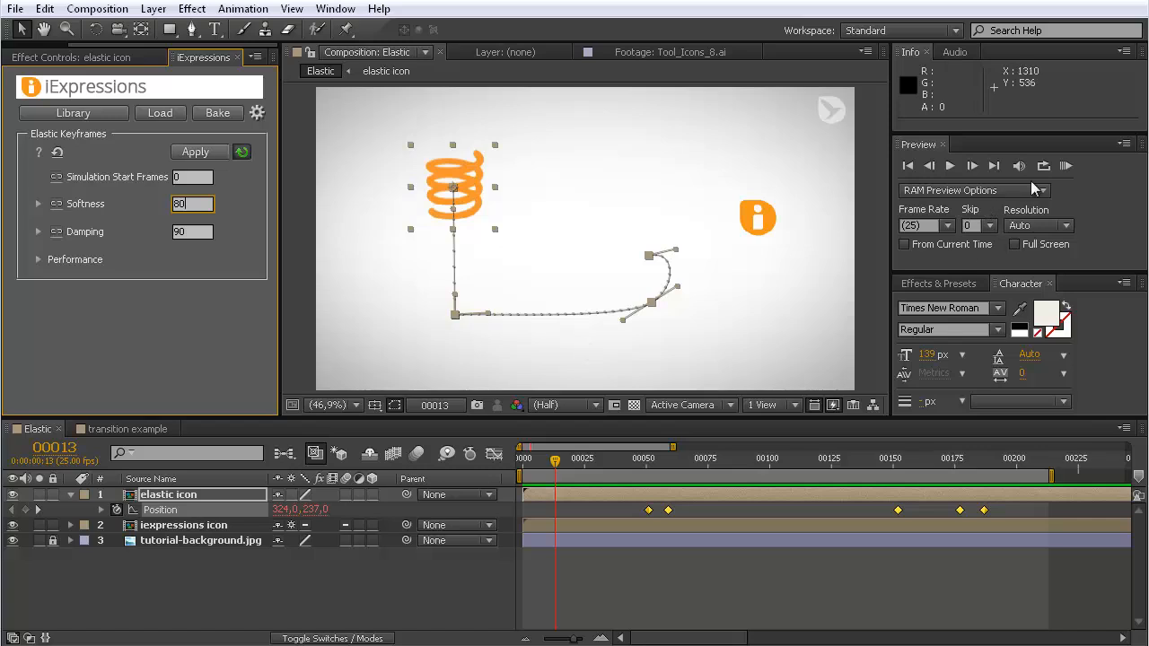
left_click(1065, 165)
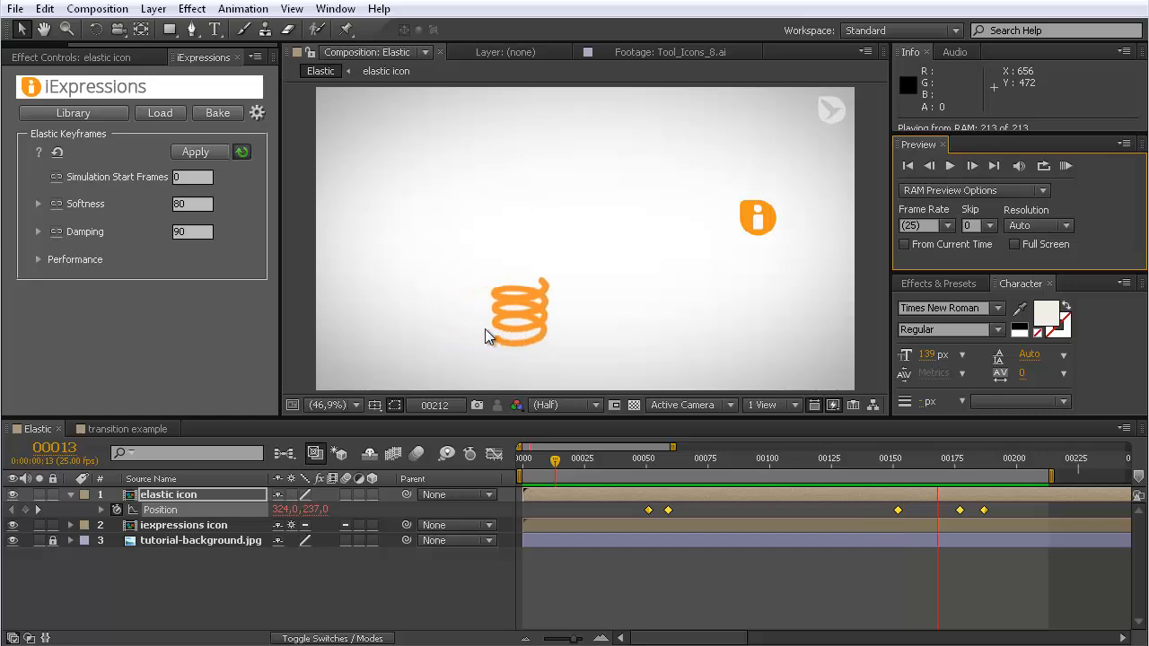
- Set the Elastic Keyframes Damping to 20 and RAM preview the motion
left_click(203, 203)
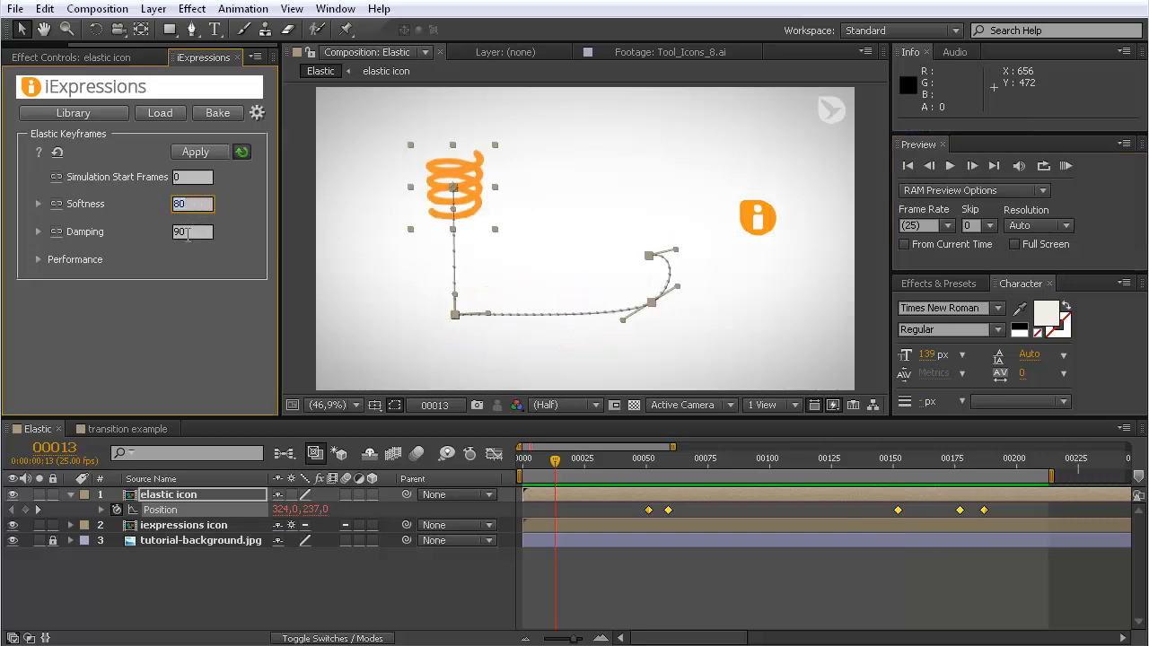
left_click(187, 233)
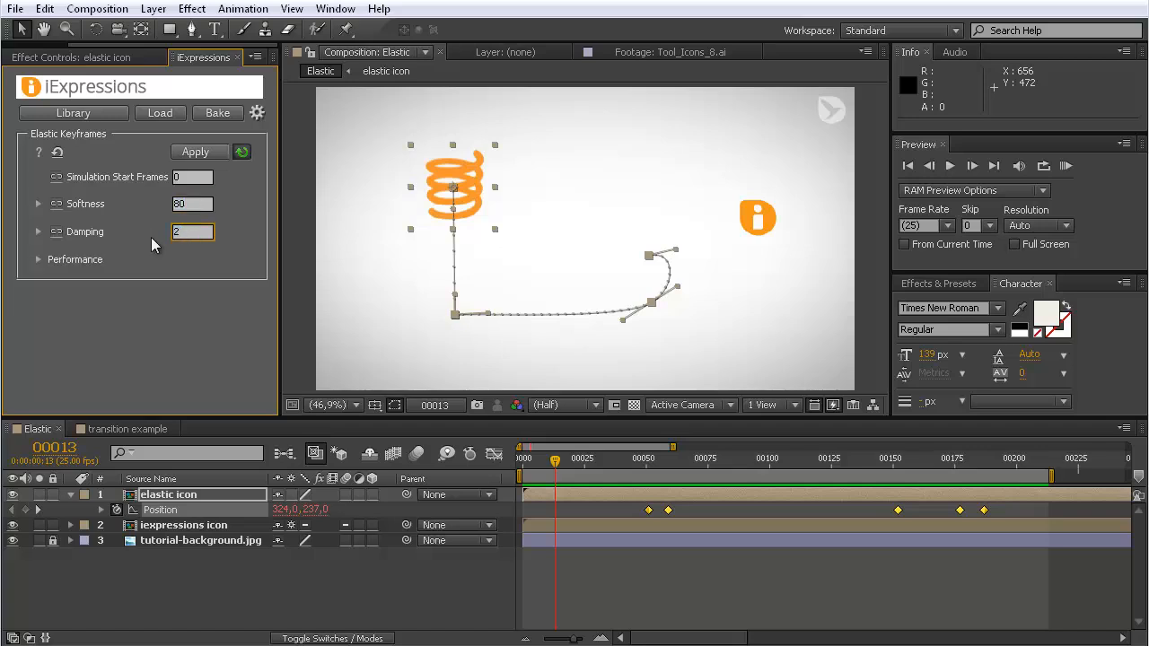
type("20")
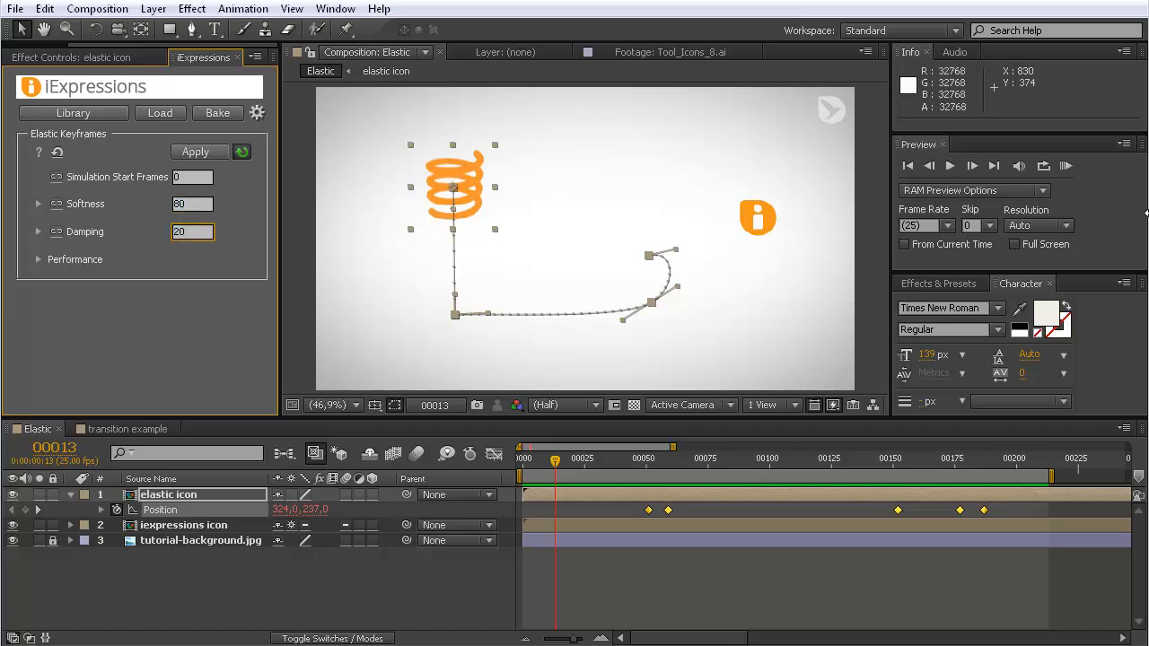
left_click(1065, 166)
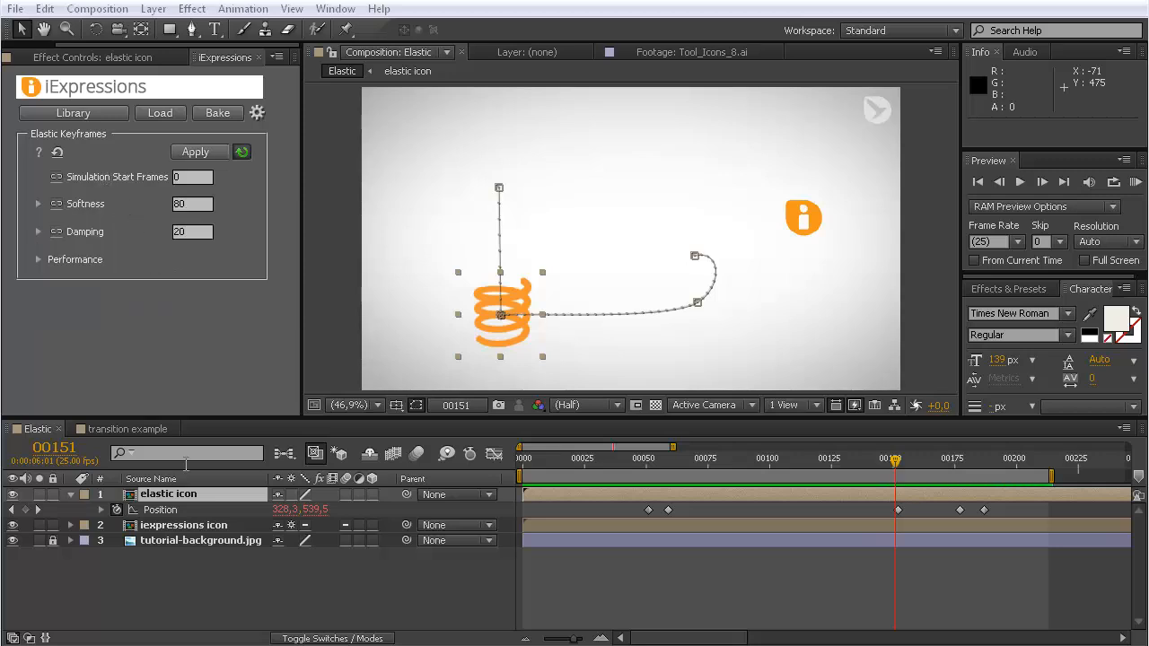
- Scrub to the first Position keyframe at frame 51 and set Simulation Start Frames to 50
left_click(529, 459)
left_click_drag(529, 461, 649, 463)
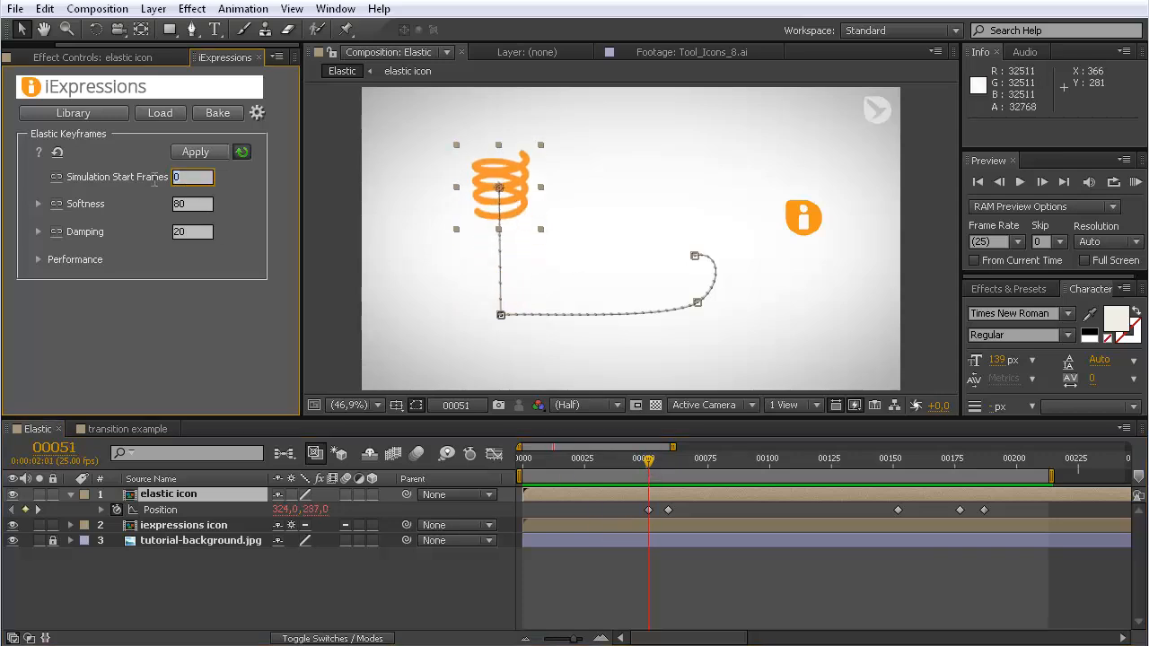
mouse_move(154, 179)
type("50")
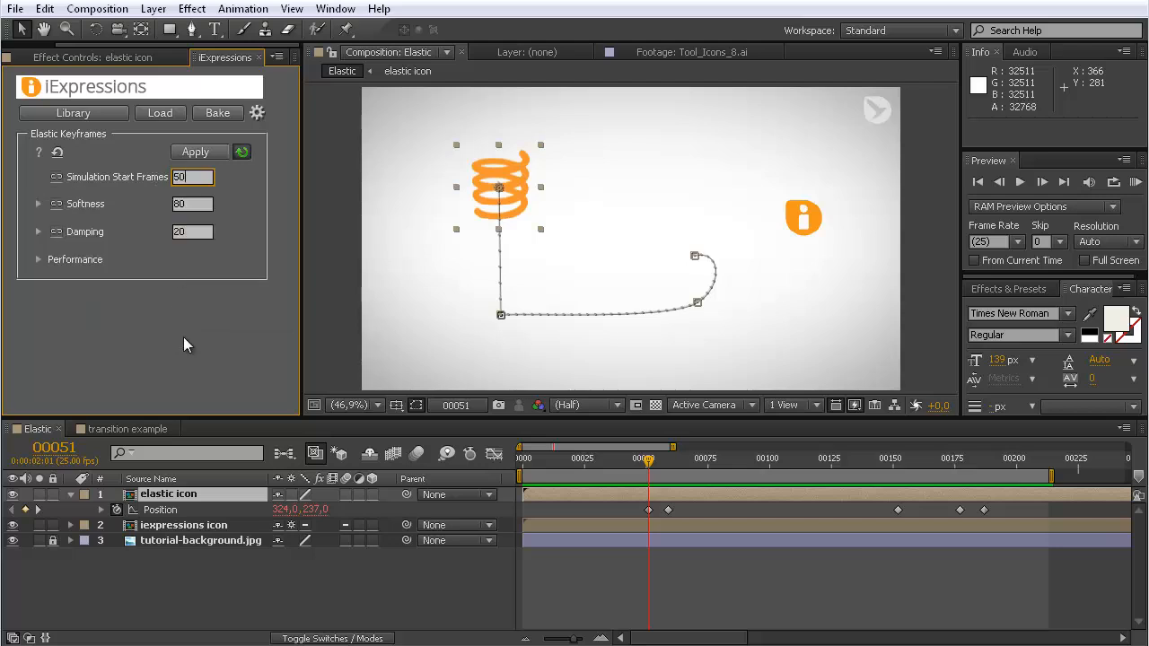
- Scrub the timeline through frames 52, 101 and 201 and back to frame 56 to examine the elastic motion
mouse_move(650, 467)
left_mouse_down()
mouse_move(989, 476)
mouse_move(651, 483)
left_mouse_up()
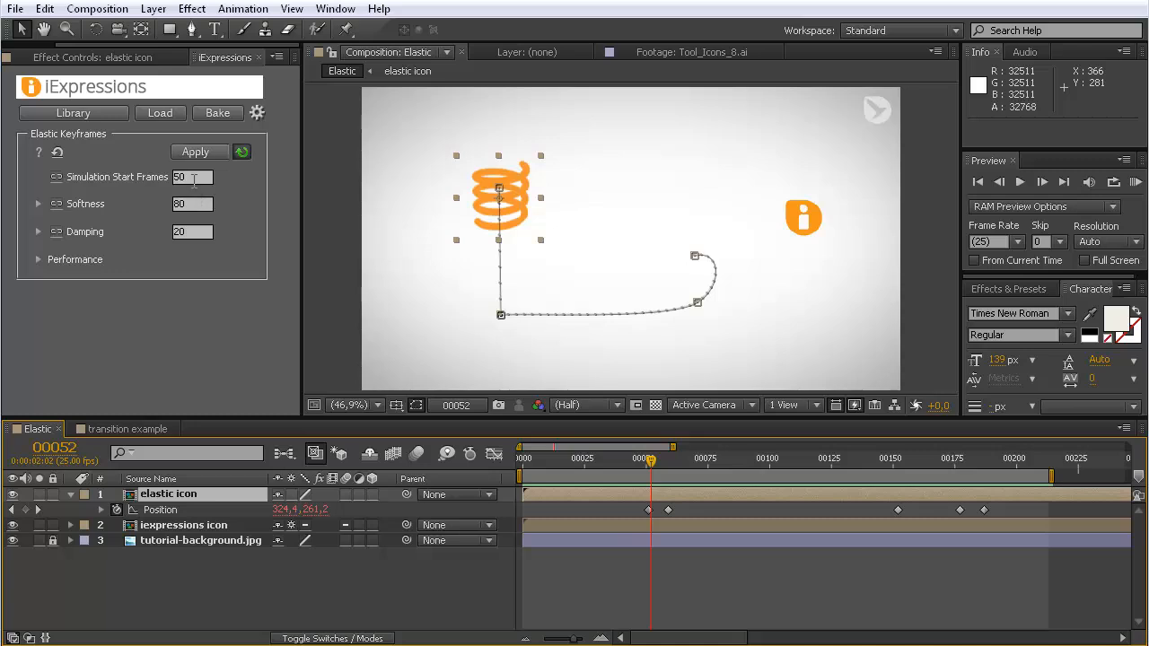
mouse_move(182, 176)
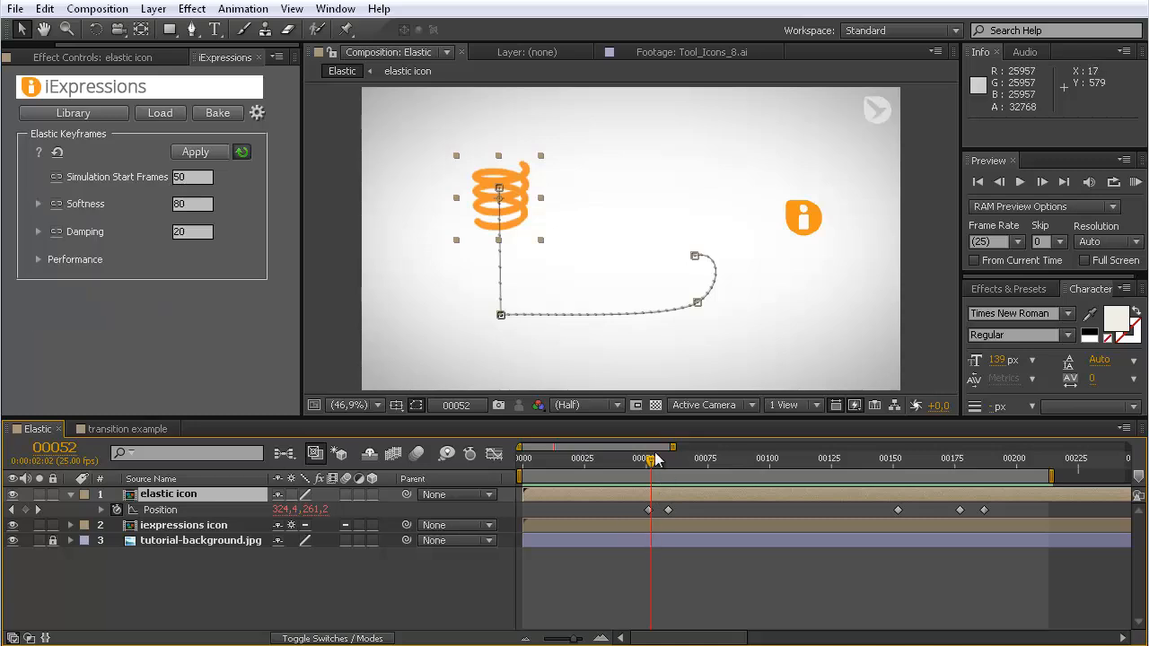
left_click_drag(650, 467, 775, 476)
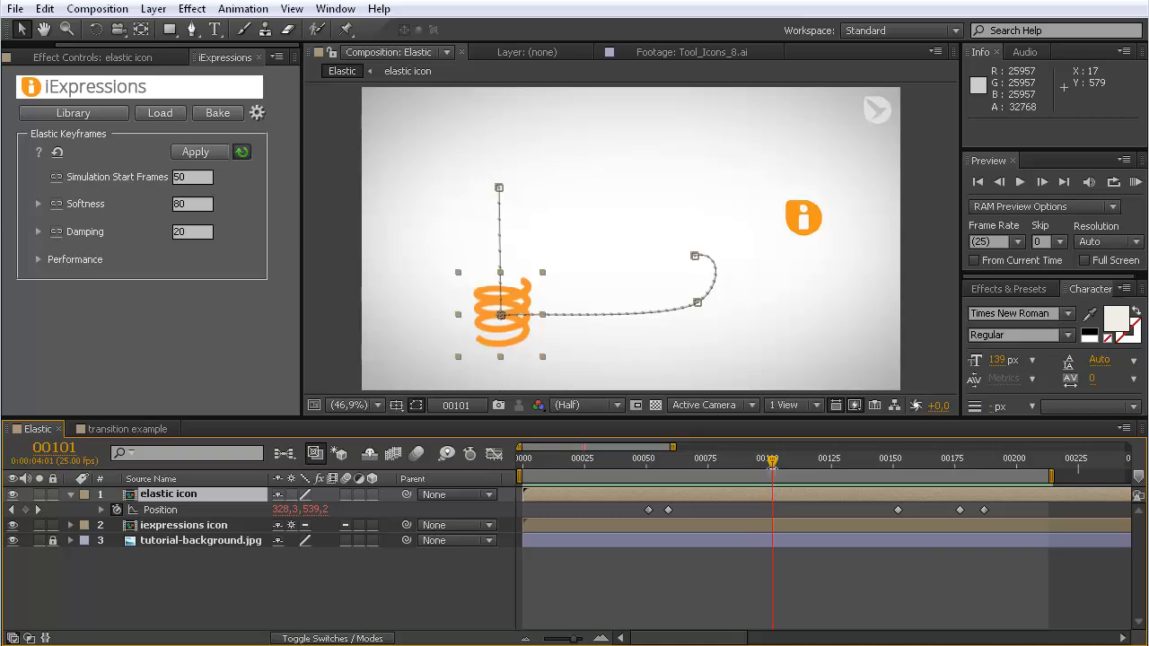
left_click(969, 461)
left_click_drag(992, 467, 1017, 463)
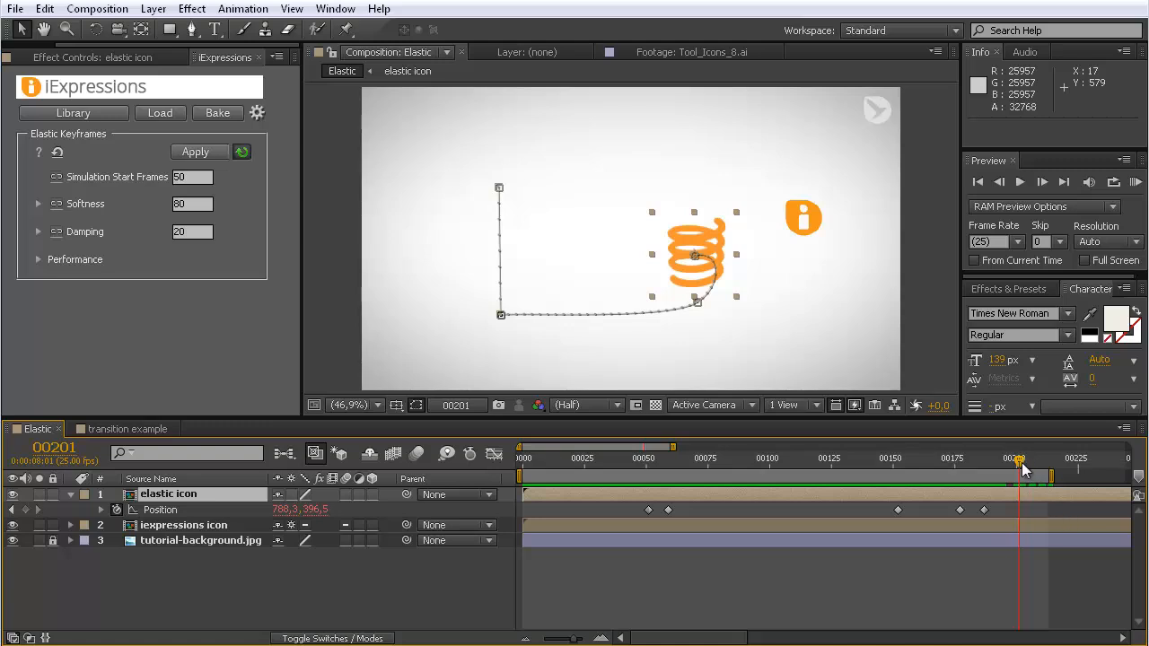
left_click_drag(1021, 461, 913, 520)
left_click_drag(813, 521, 661, 517)
left_click(248, 581)
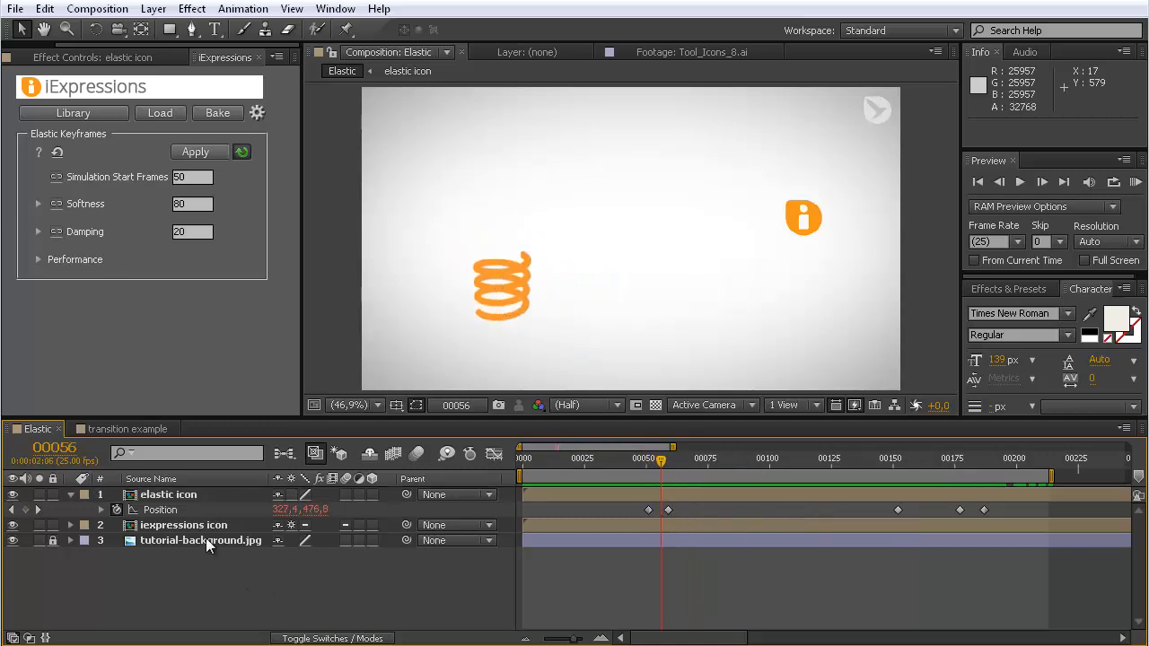
- Link Simulation Start Frames to a new slider control on the elastic icon layer and reveal its Slider property
left_click(158, 496)
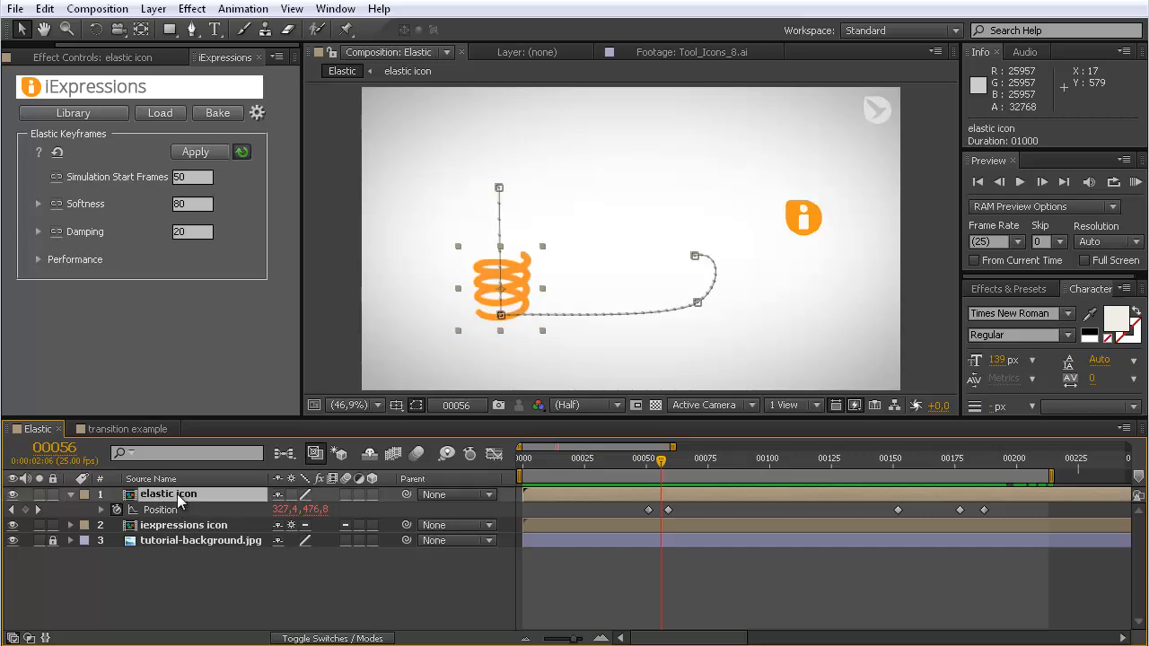
left_click(57, 176)
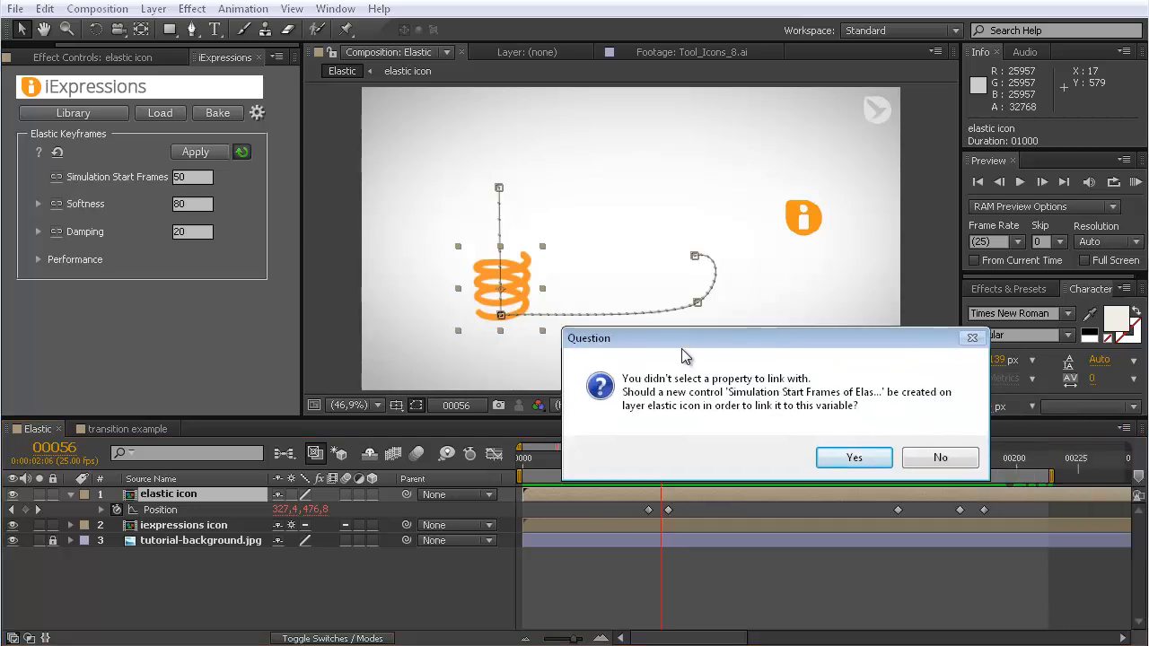
left_click(849, 458)
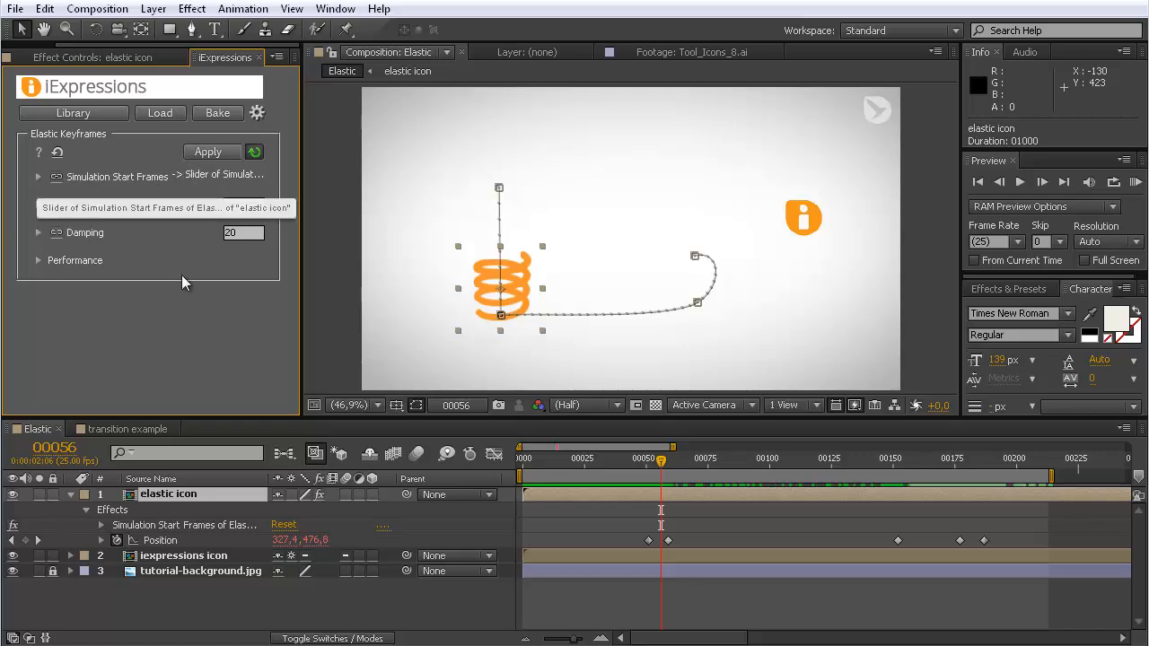
left_click(102, 524)
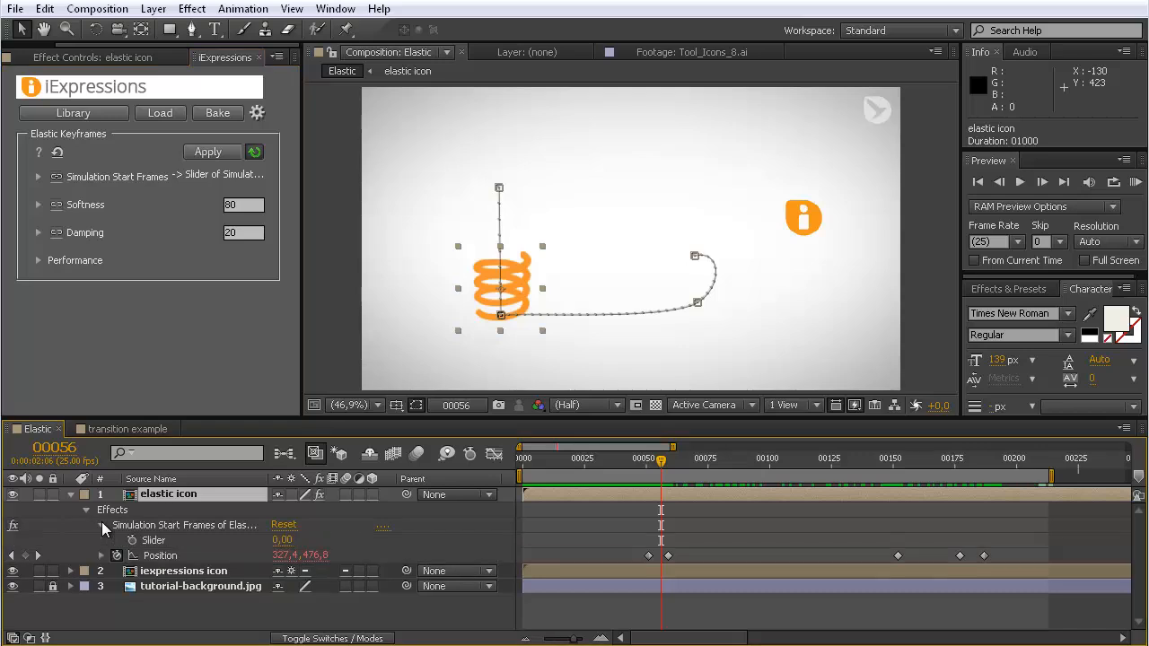
- At frame 51, set the Simulation Start Frames slider to 50 and enable keyframing for it
left_click_drag(661, 460, 896, 473)
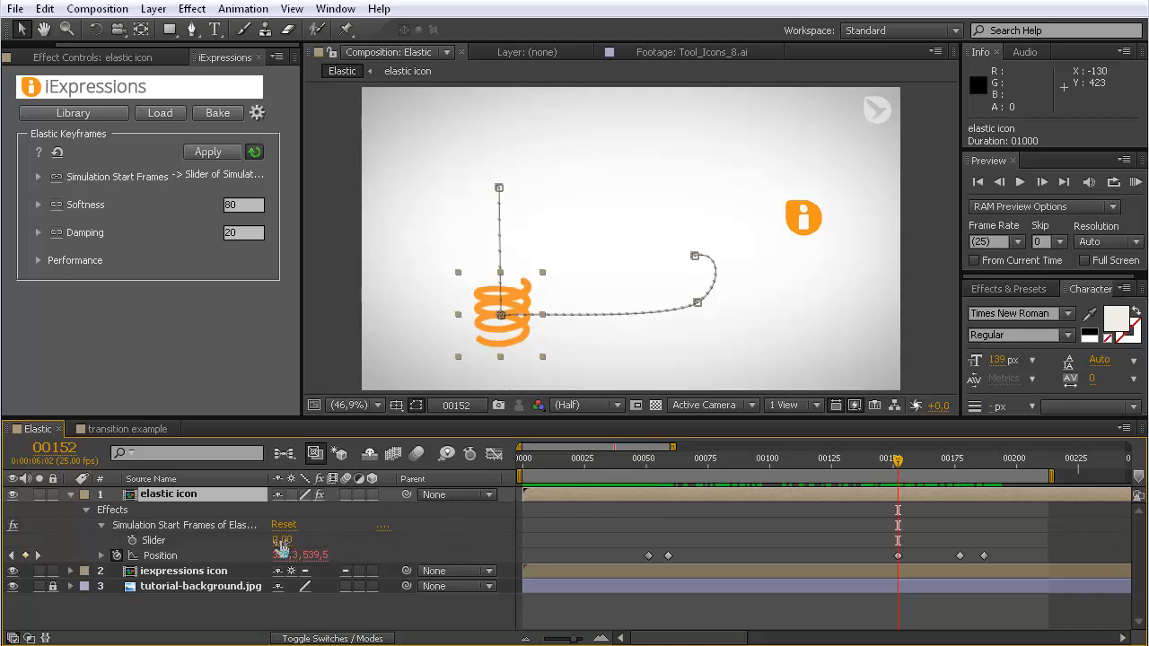
left_click(639, 460)
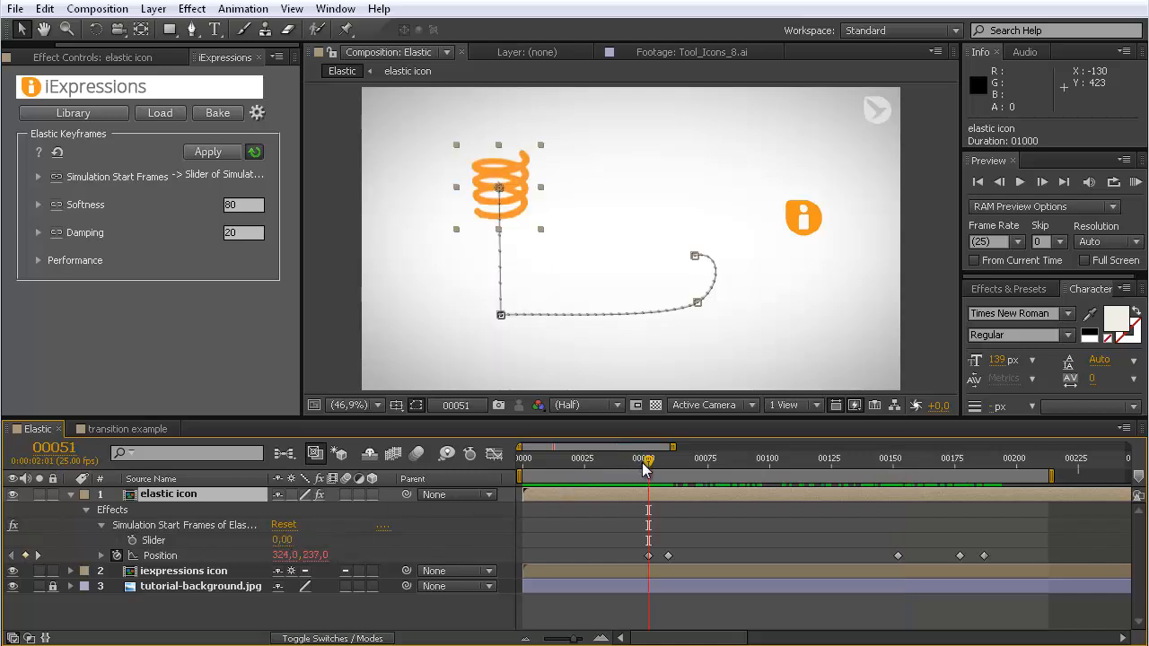
left_click(282, 541)
left_click(548, 539)
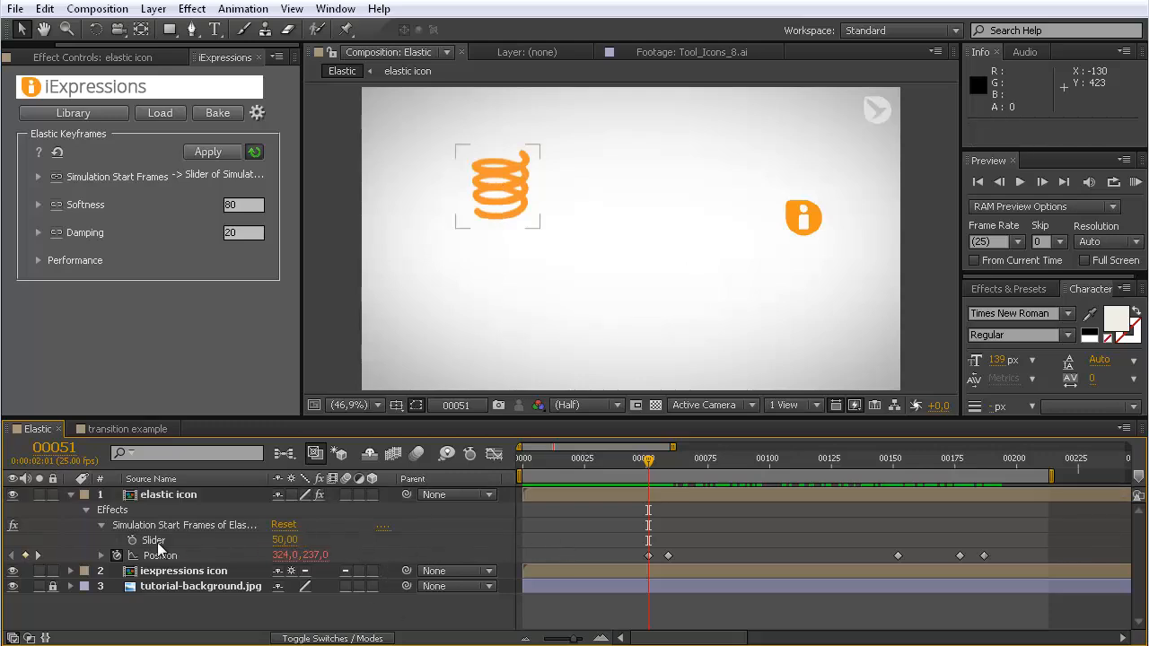
left_click(131, 539)
- At frame 152, add a Simulation Start Frames slider keyframe with the value 150
left_click_drag(648, 459, 897, 464)
left_click(283, 542)
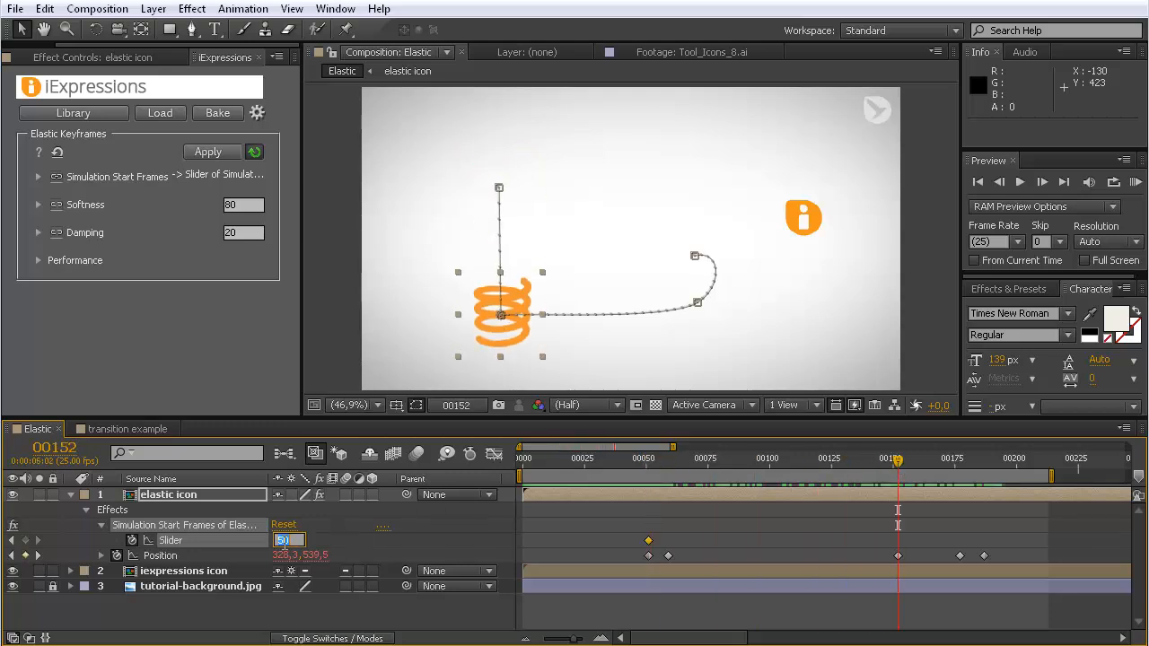
type("150")
key("Return")
- Convert both Simulation Start Frames slider keyframes to hold keyframes
left_click_drag(596, 530, 924, 544)
right_click(898, 544)
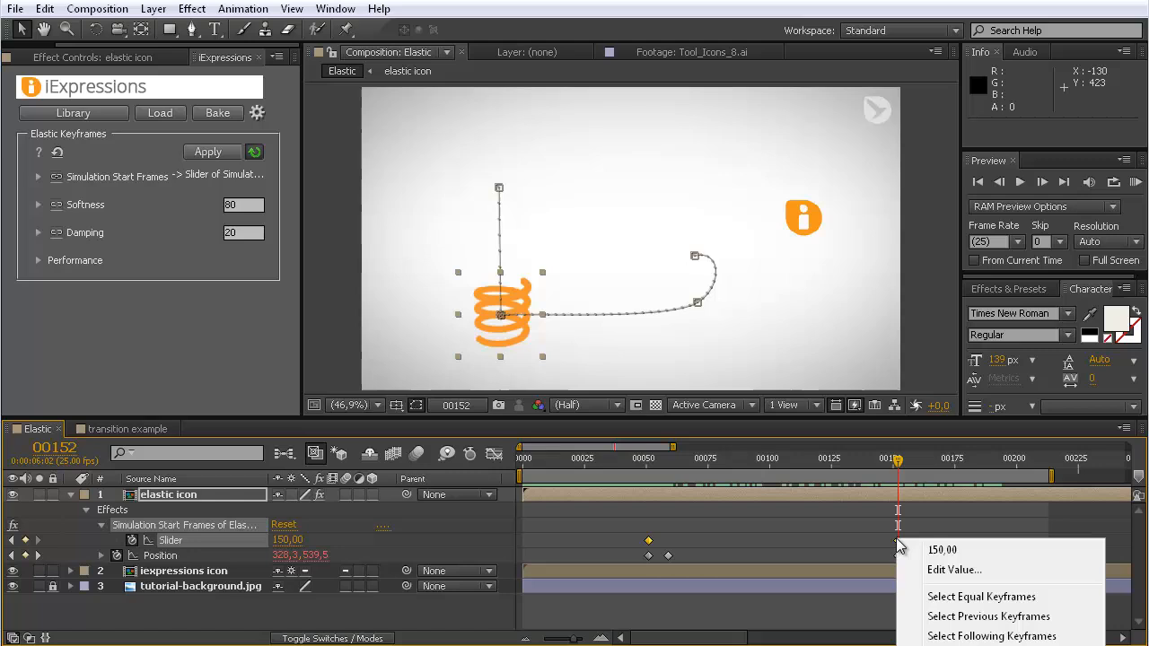
left_click(932, 644)
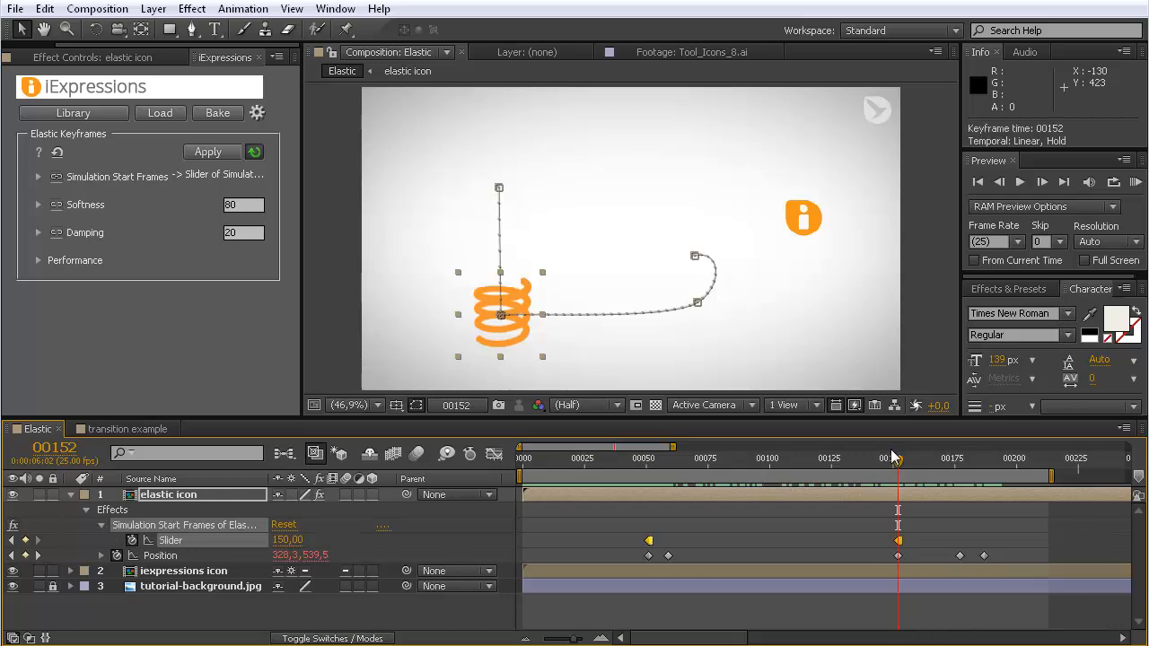
- Scrub between the two slider hold keyframes to check the slider value and the icon's motion
left_click_drag(897, 461, 873, 476)
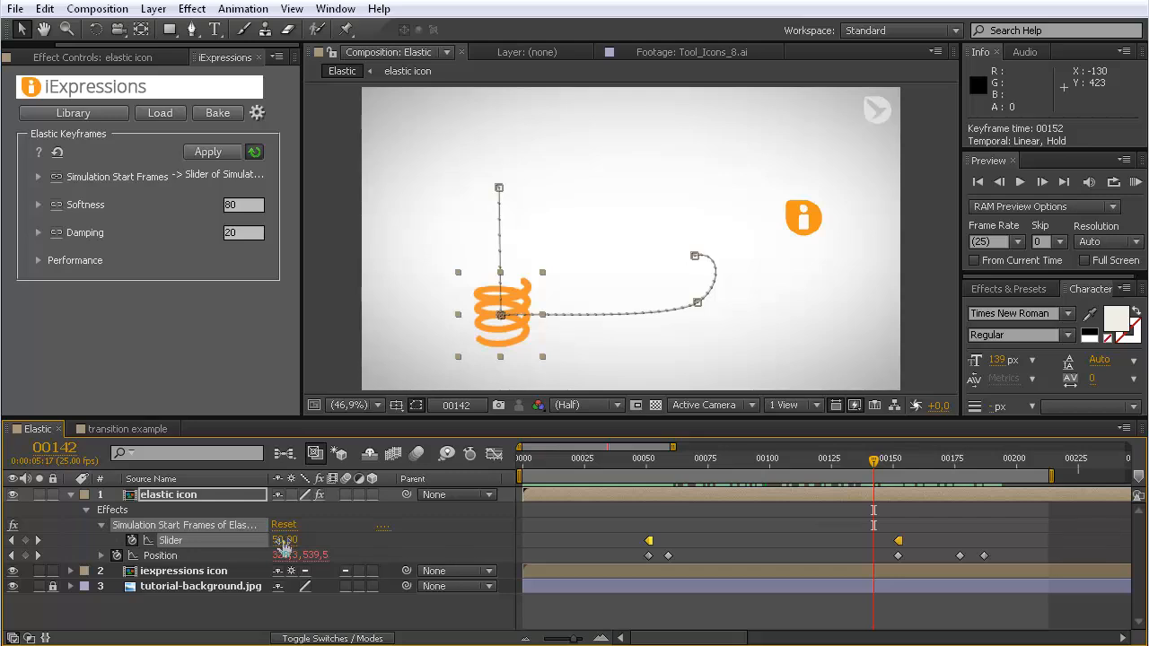
left_click_drag(650, 463, 775, 467)
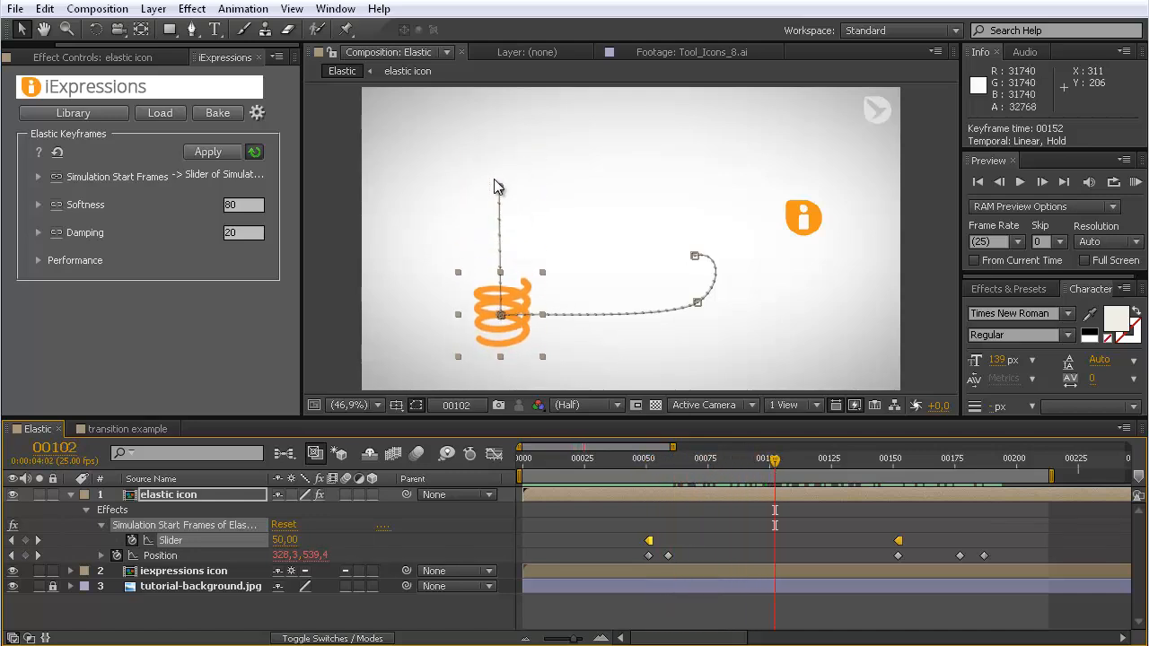
left_click_drag(775, 466, 896, 469)
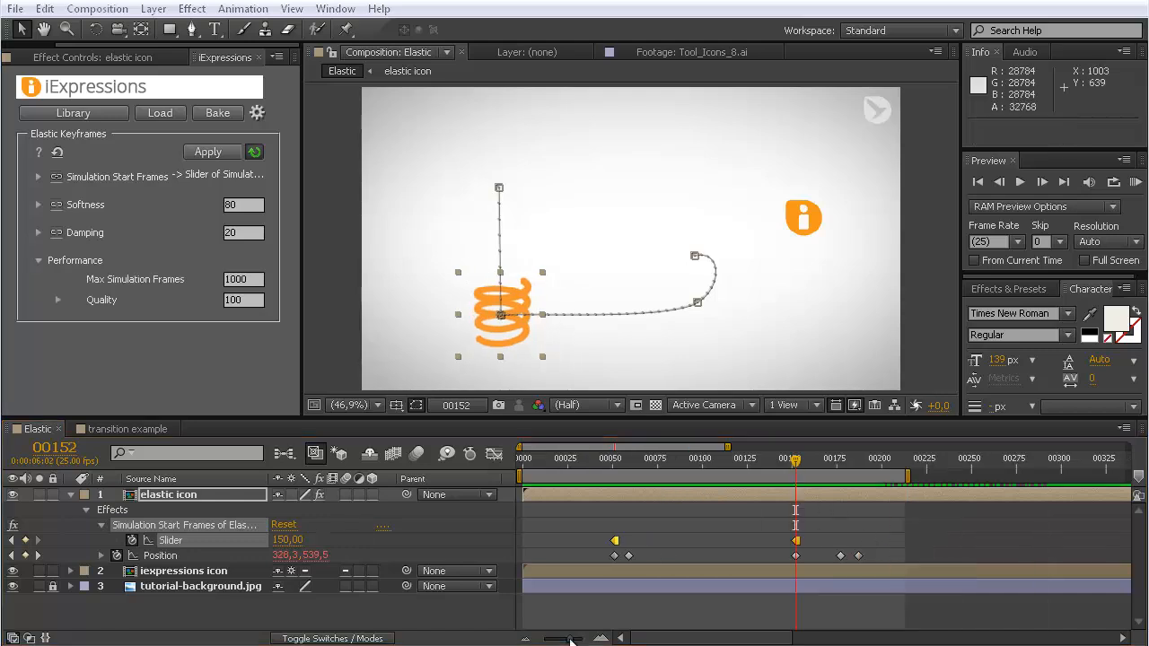
- At frame 244, key the Simulation Start Frames slider at 9000 and scrub past the new keyframe
left_click_drag(571, 640, 531, 640)
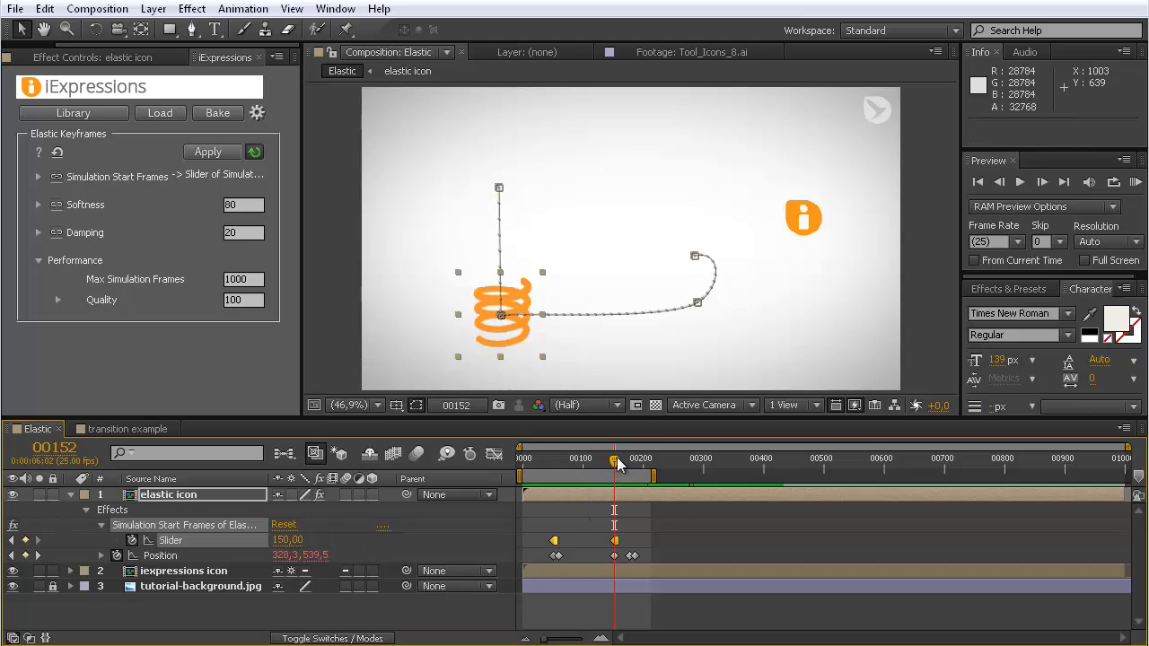
left_click_drag(617, 457, 670, 475)
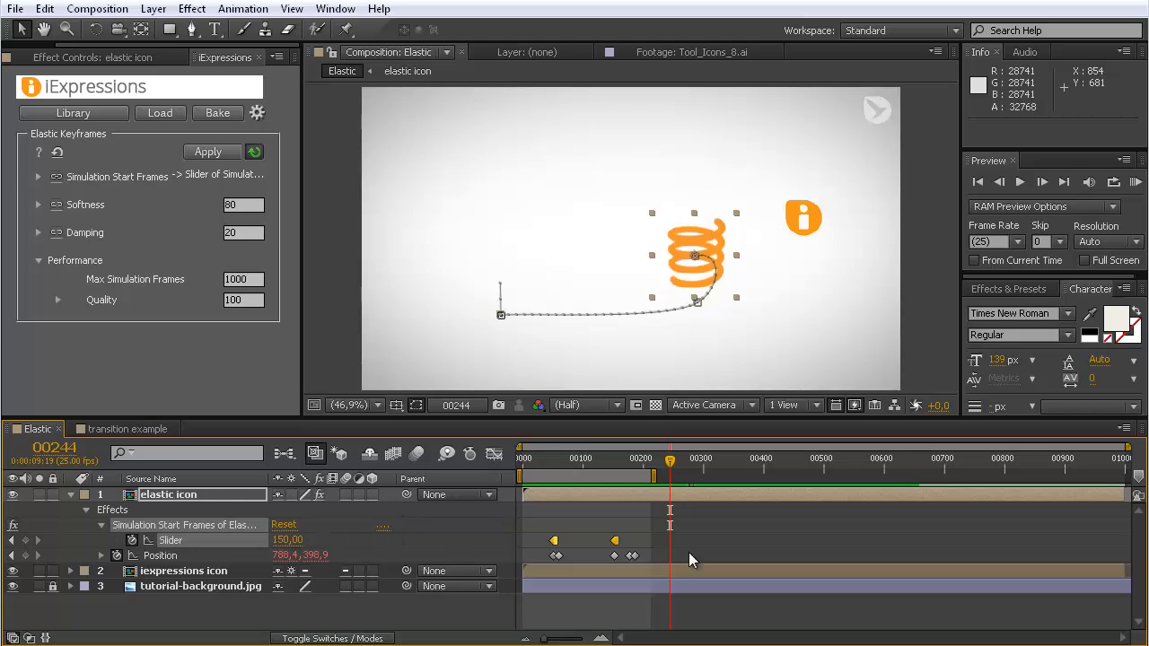
left_click(285, 540)
type("9000")
left_click(332, 540)
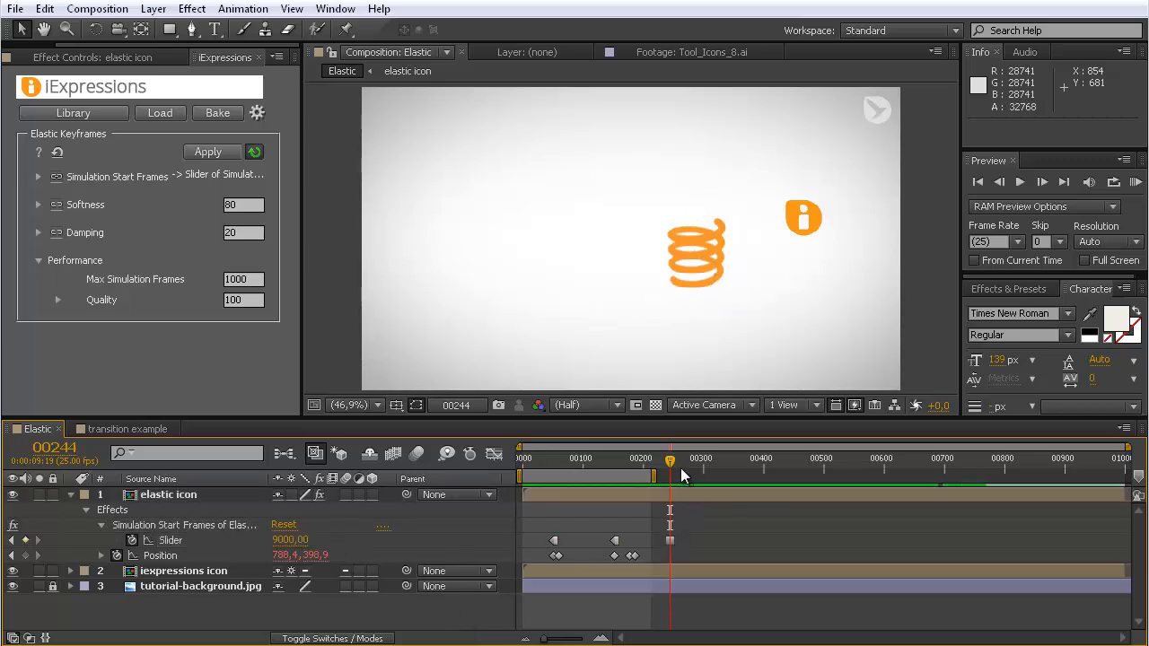
left_click_drag(670, 458, 670, 487)
left_click_drag(670, 487, 673, 488)
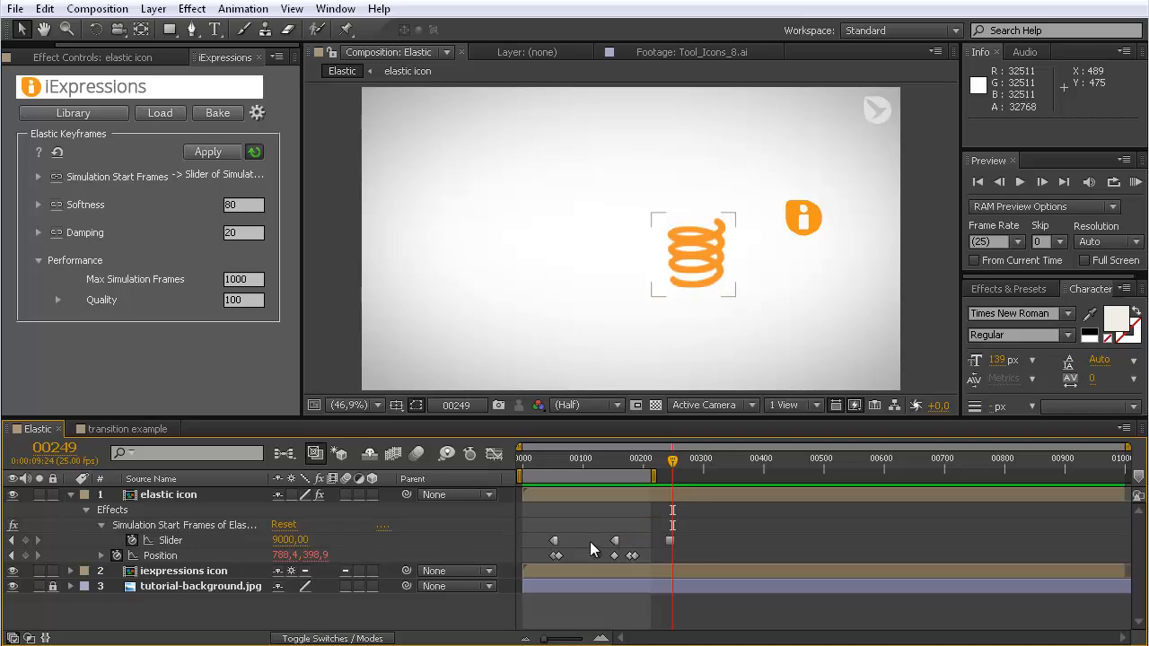
left_click(726, 549)
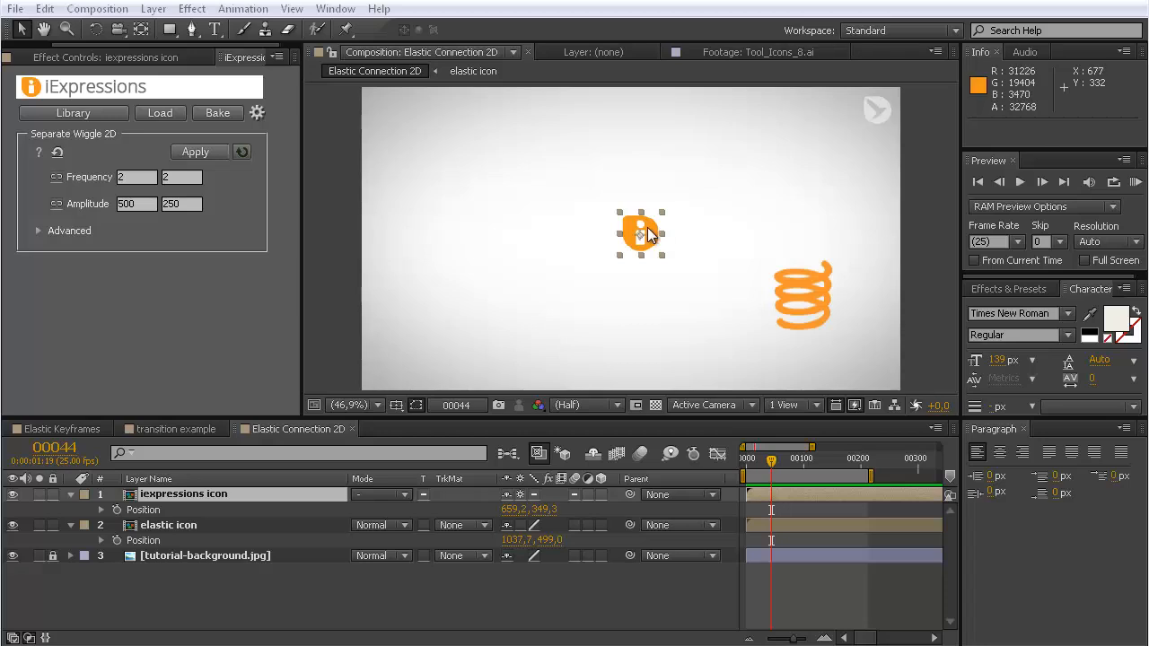
- Position the iexpressions icon at about 632, 339 and the elastic icon at about 1055, 493
left_click_drag(650, 235, 746, 196)
left_click_drag(625, 182, 630, 239)
mouse_move(792, 310)
left_mouse_down()
mouse_move(803, 306)
mouse_move(746, 308)
mouse_move(818, 305)
mouse_move(799, 309)
left_mouse_up()
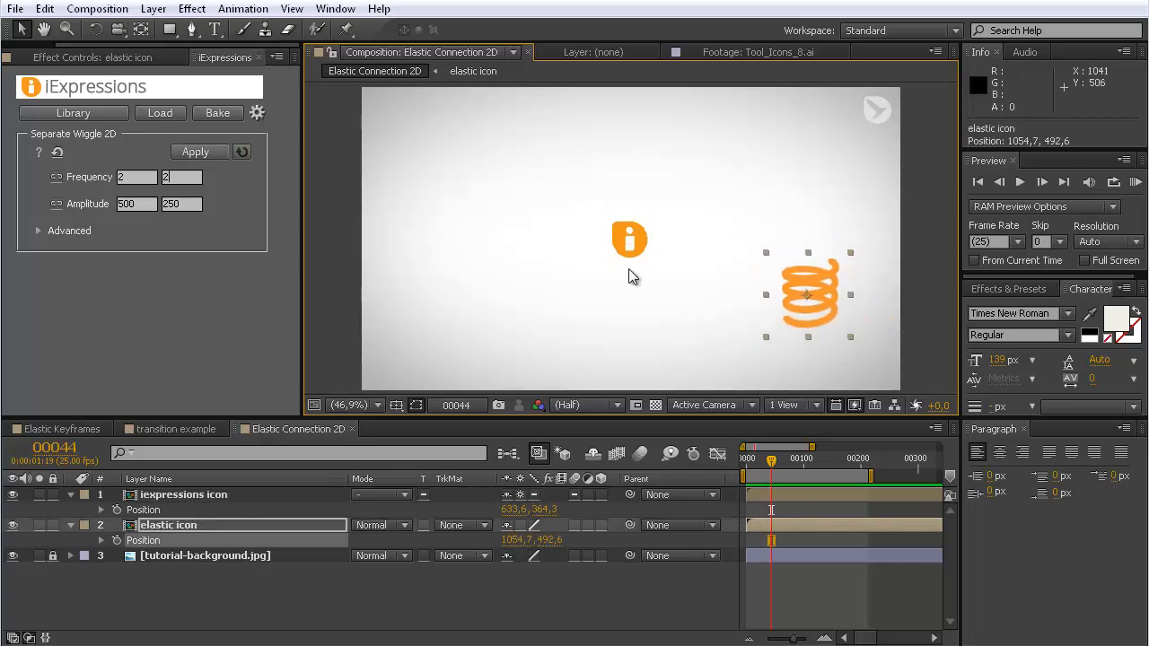
left_click_drag(634, 247, 634, 233)
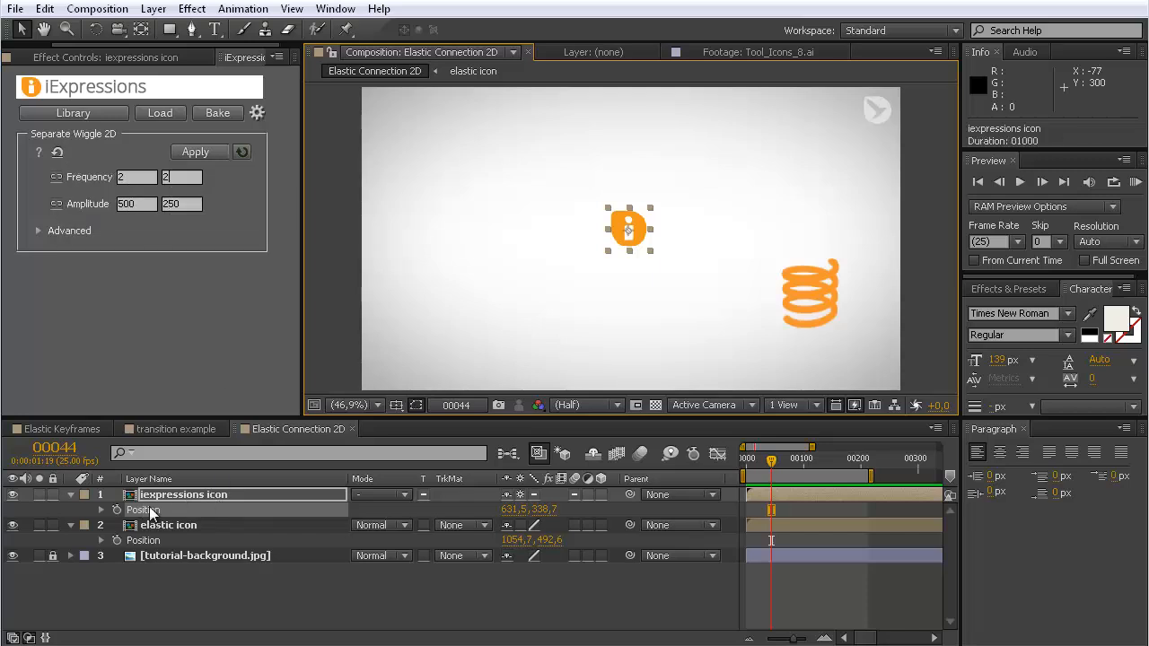
- Apply Separate Wiggle 2D with frequency 2, 2 and amplitude 500, 250 to the iexpressions icon's Position and RAM preview it
left_click(203, 151)
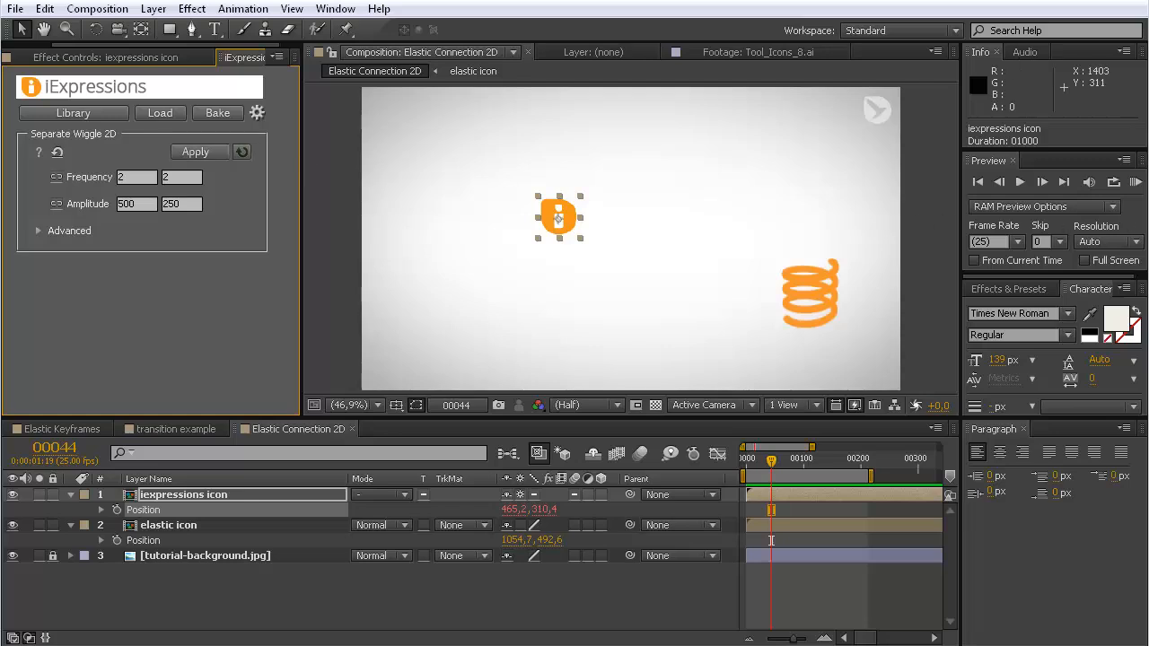
left_click(1136, 182)
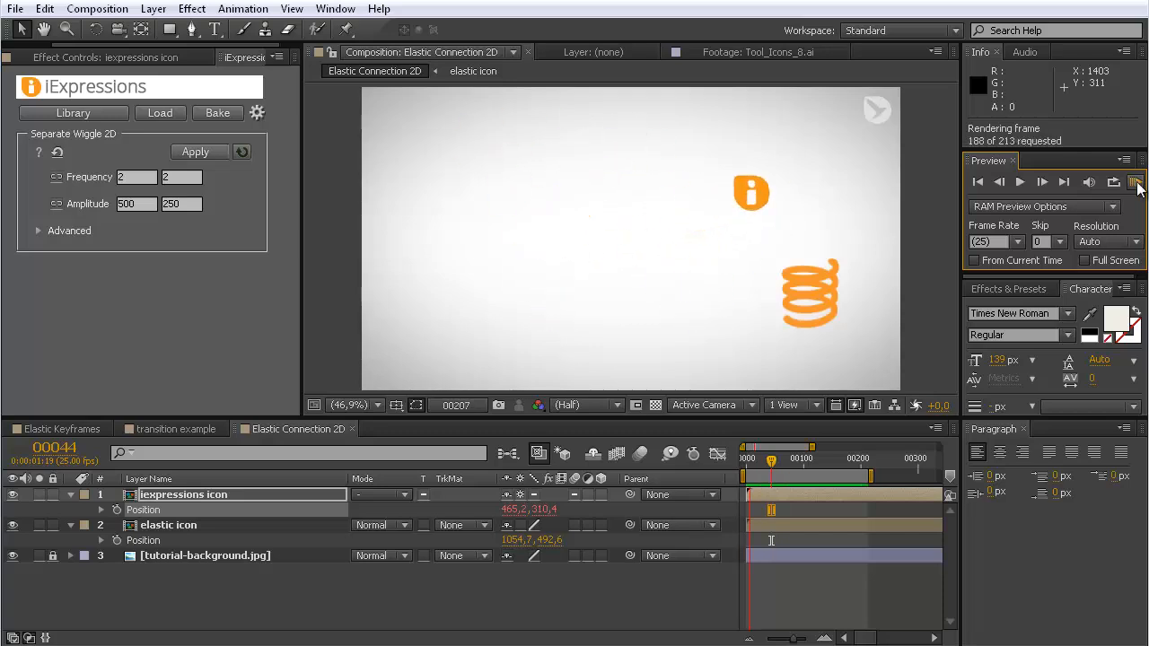
left_click(1135, 184)
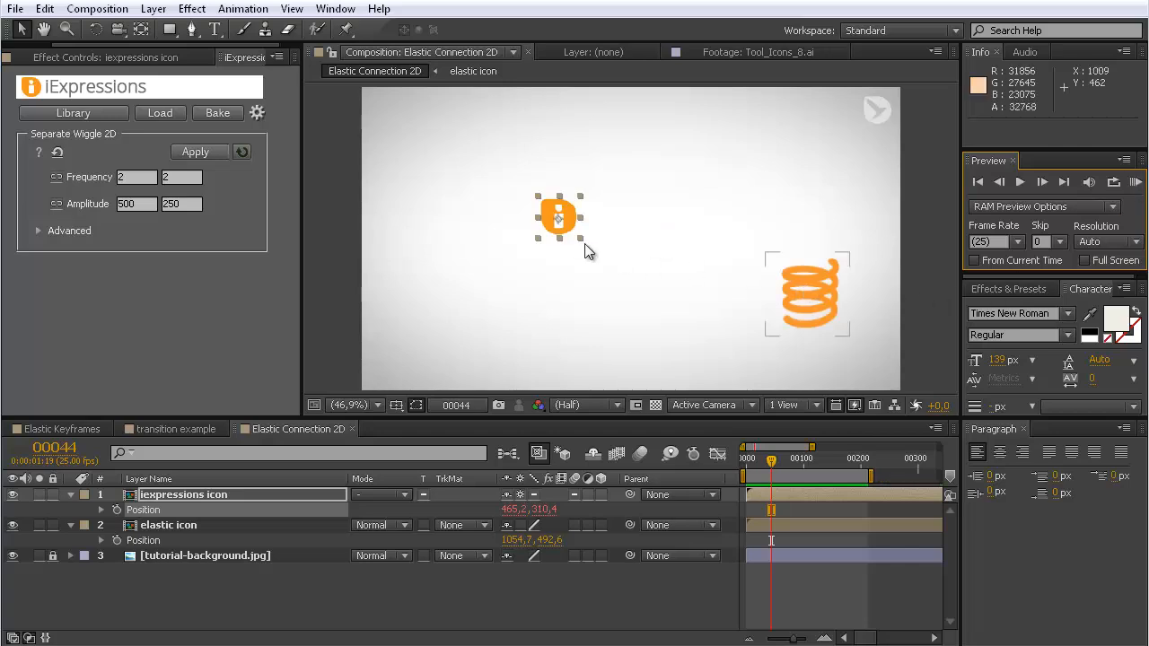
- Load Elastic Connection 2D from the Slower group of Physics Simulations in the iExpressions library
left_click(88, 113)
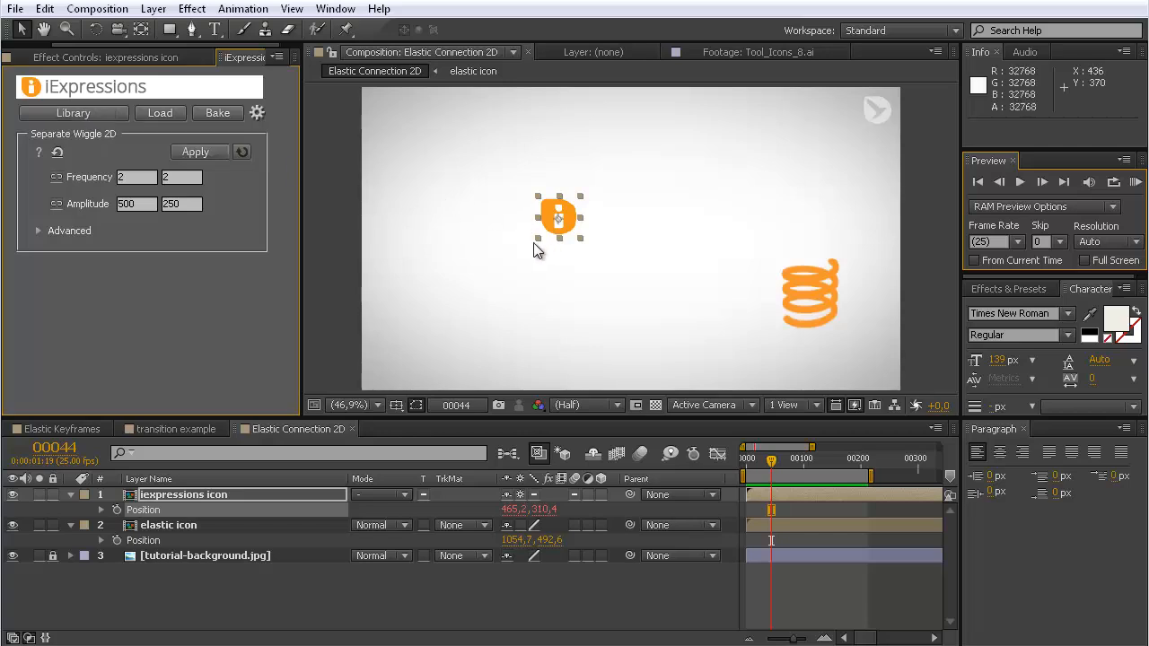
left_click(102, 110)
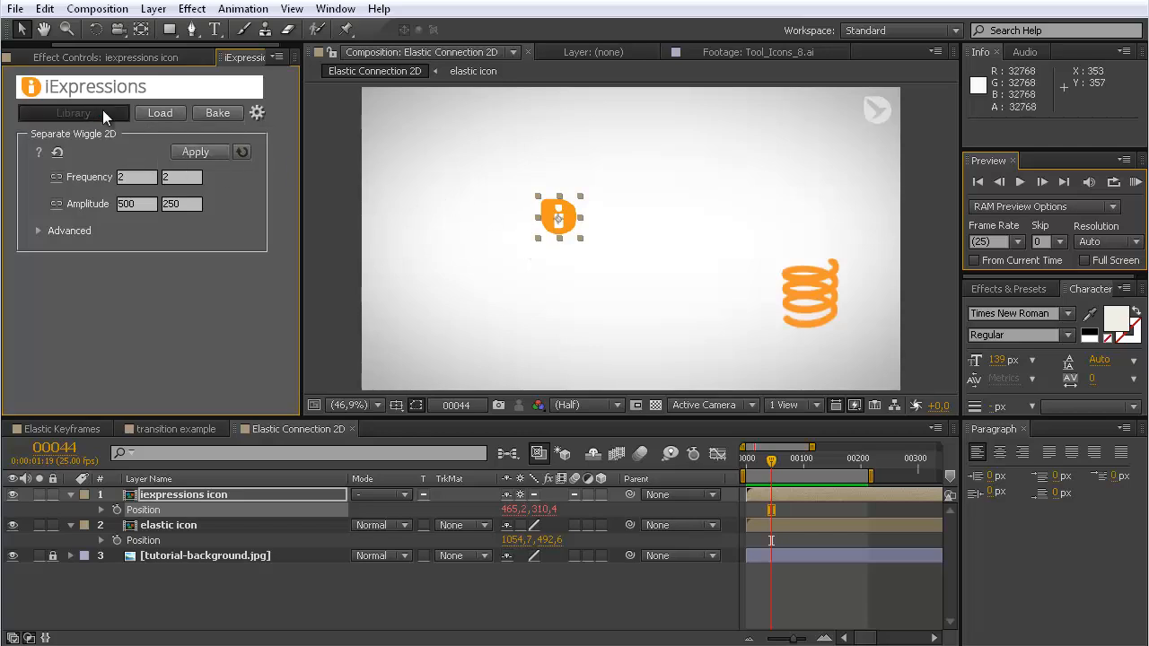
left_click_drag(935, 308, 570, 120)
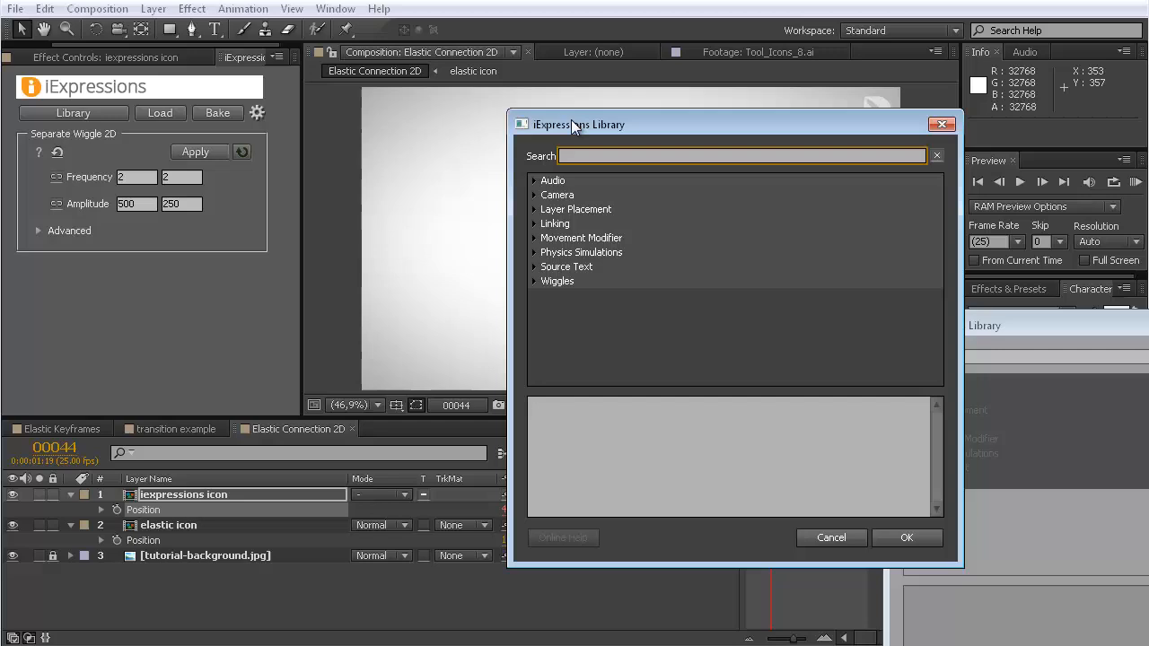
left_click(535, 252)
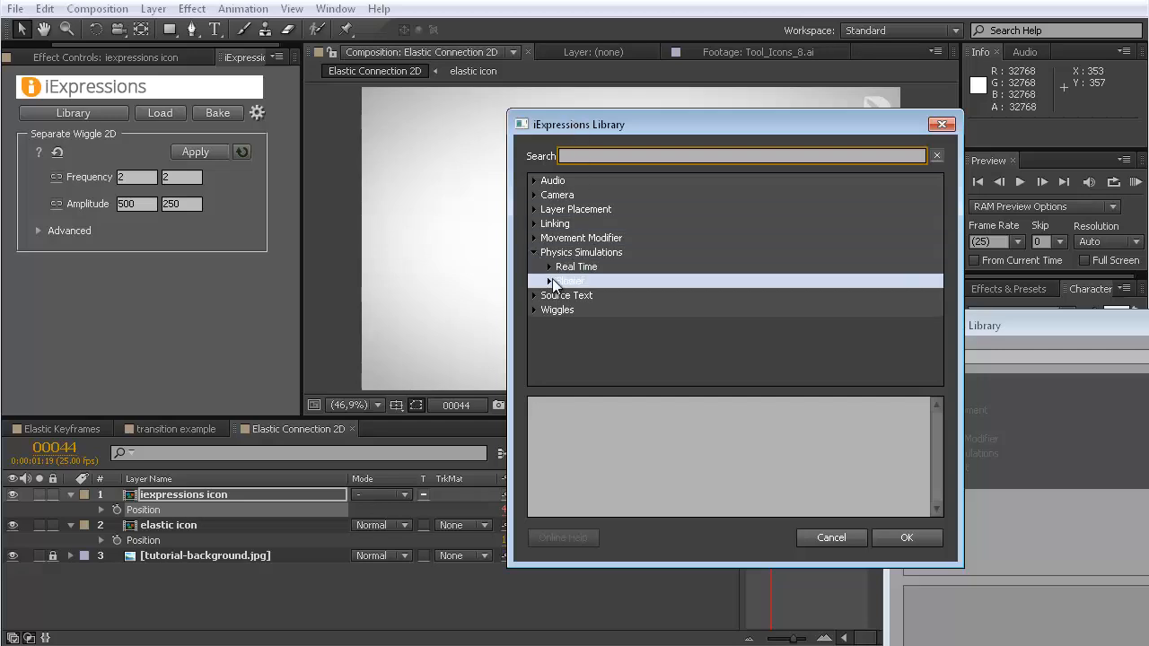
left_click(550, 281)
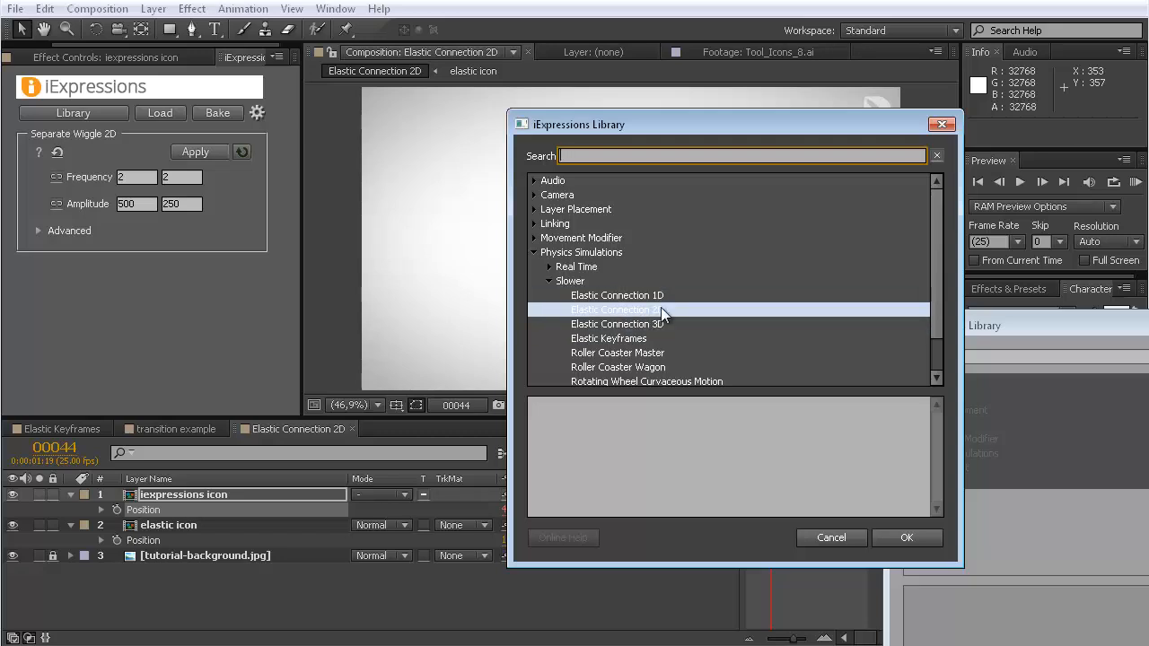
left_click(660, 309)
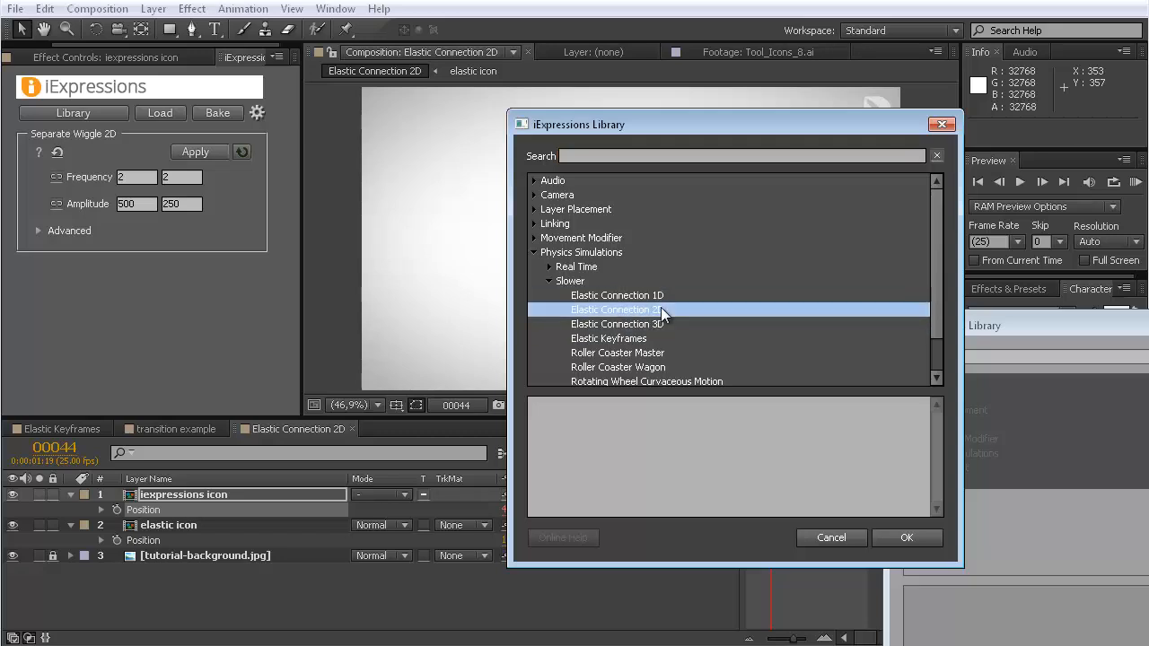
left_click(909, 540)
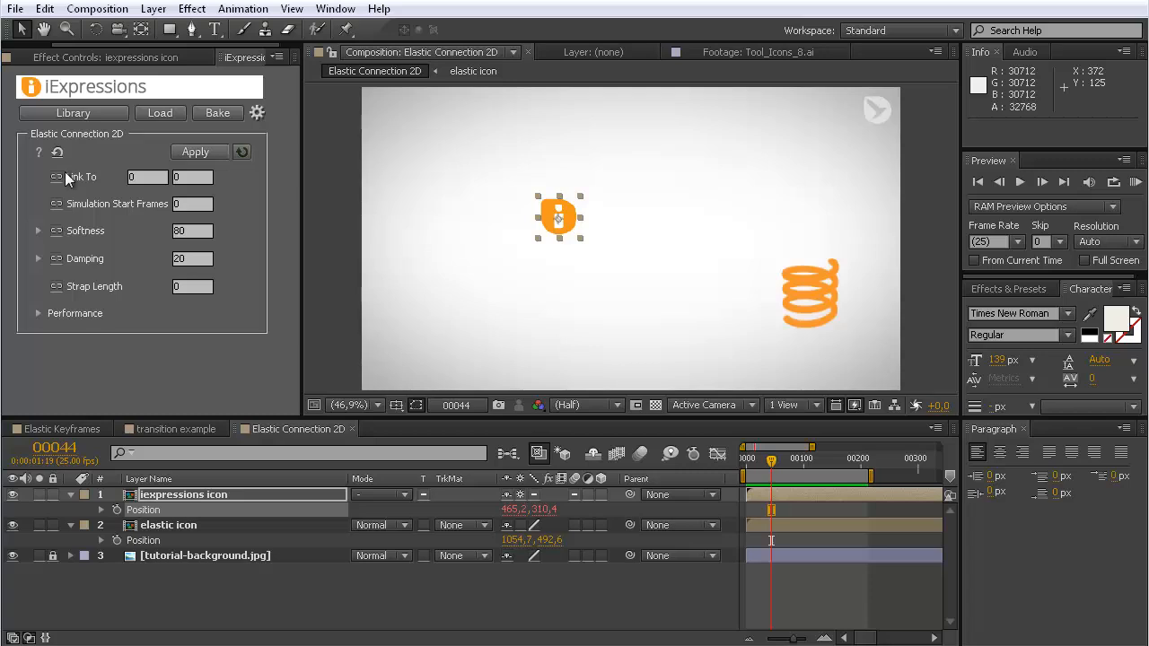
- Link the Link To parameter to the Position of the iexpressions icon
mouse_move(74, 175)
left_click(169, 526)
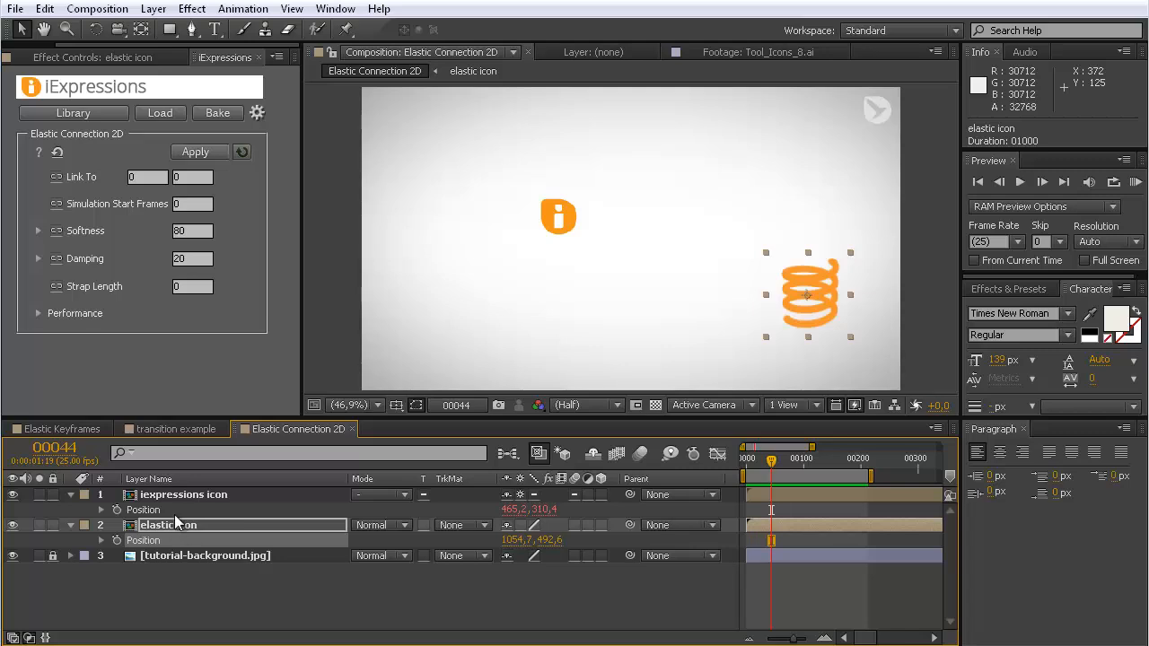
left_click(164, 493)
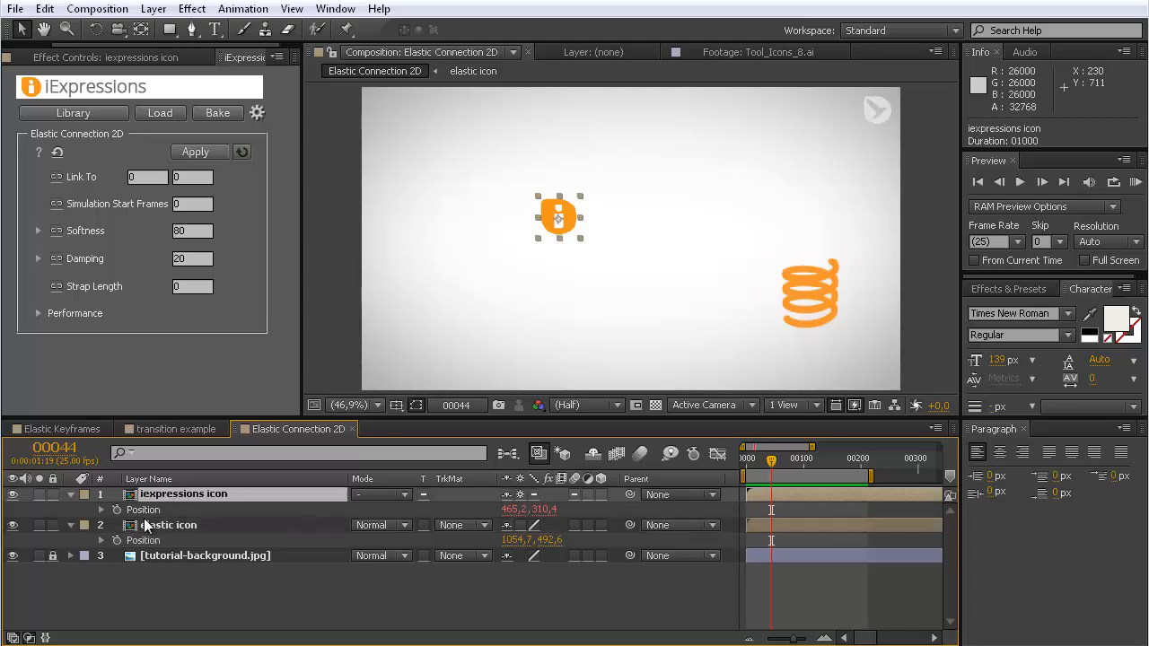
left_click(154, 510)
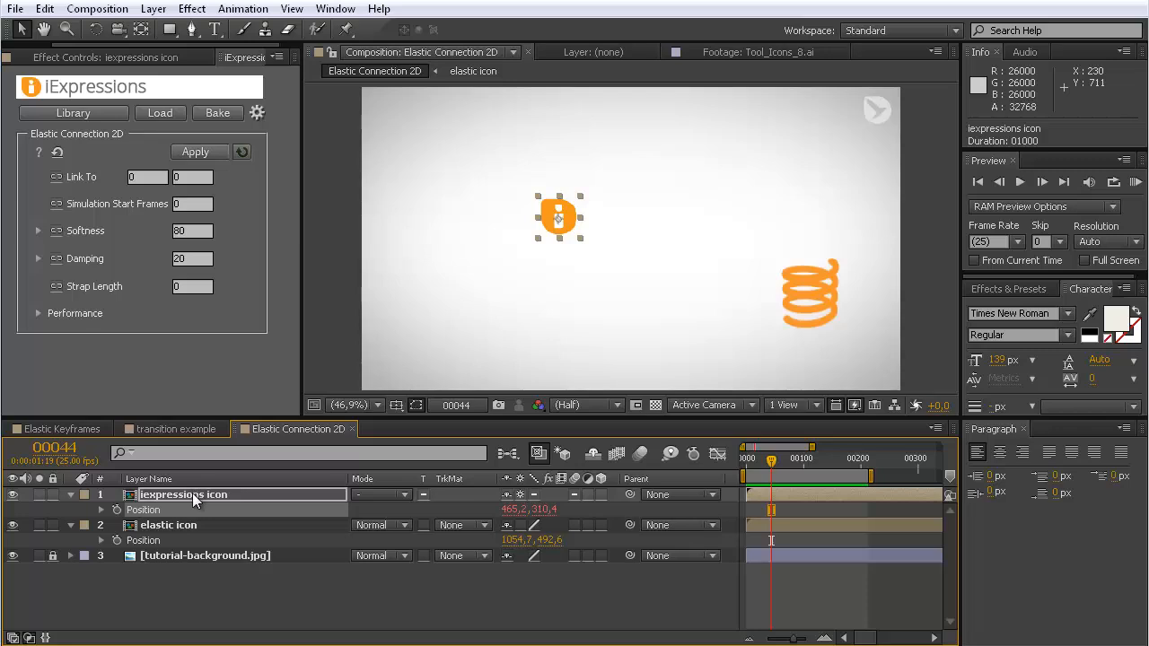
left_click(54, 178)
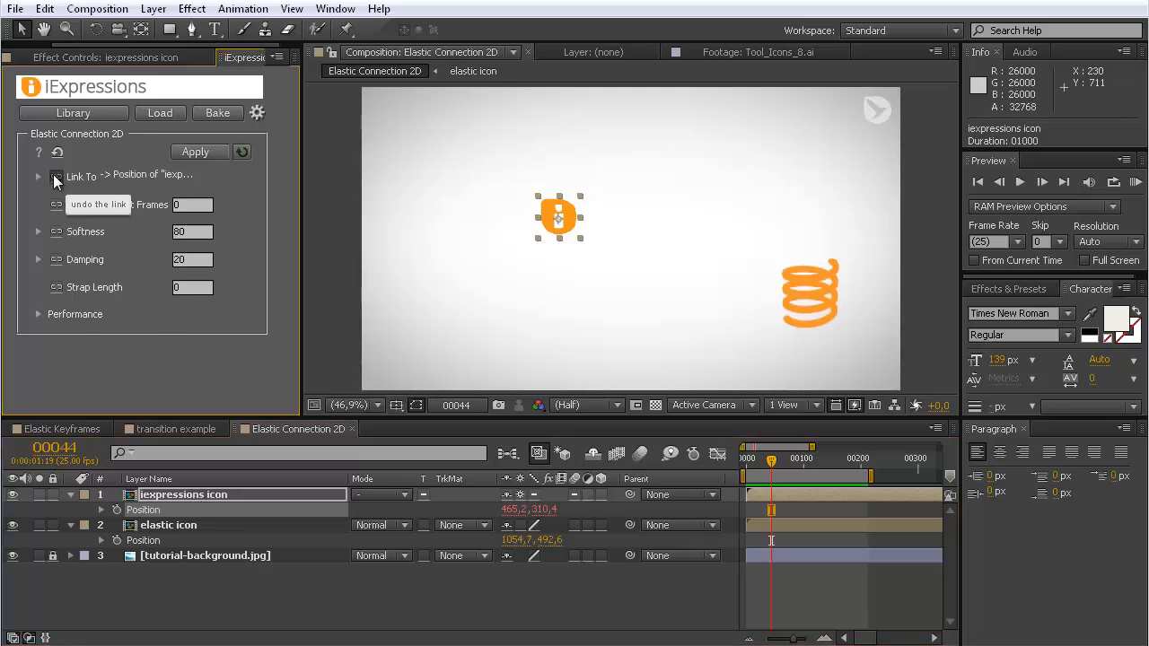
- Apply Elastic Connection 2D to the elastic icon's Position and RAM preview the motion
left_click(149, 542)
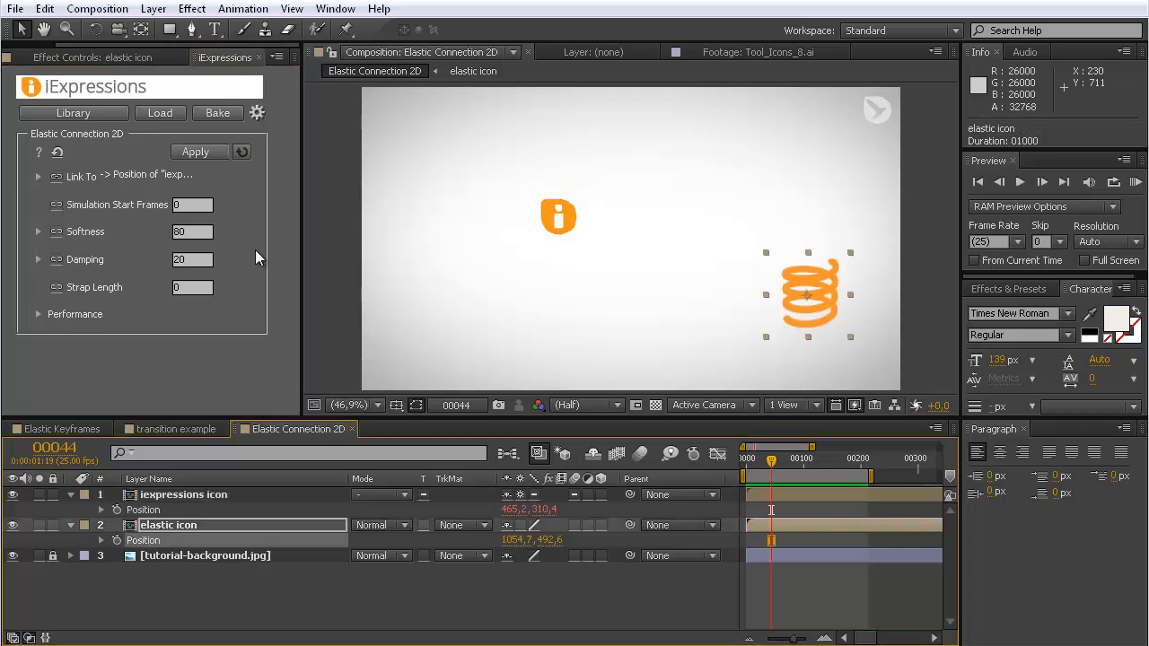
left_click(201, 154)
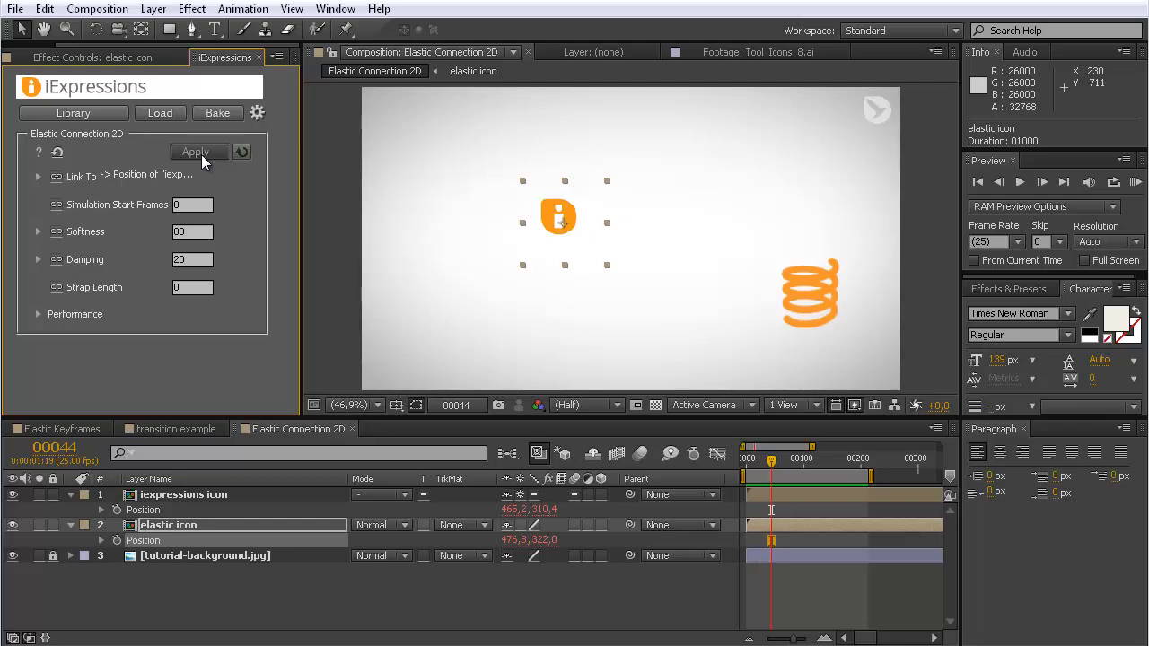
left_click(1136, 182)
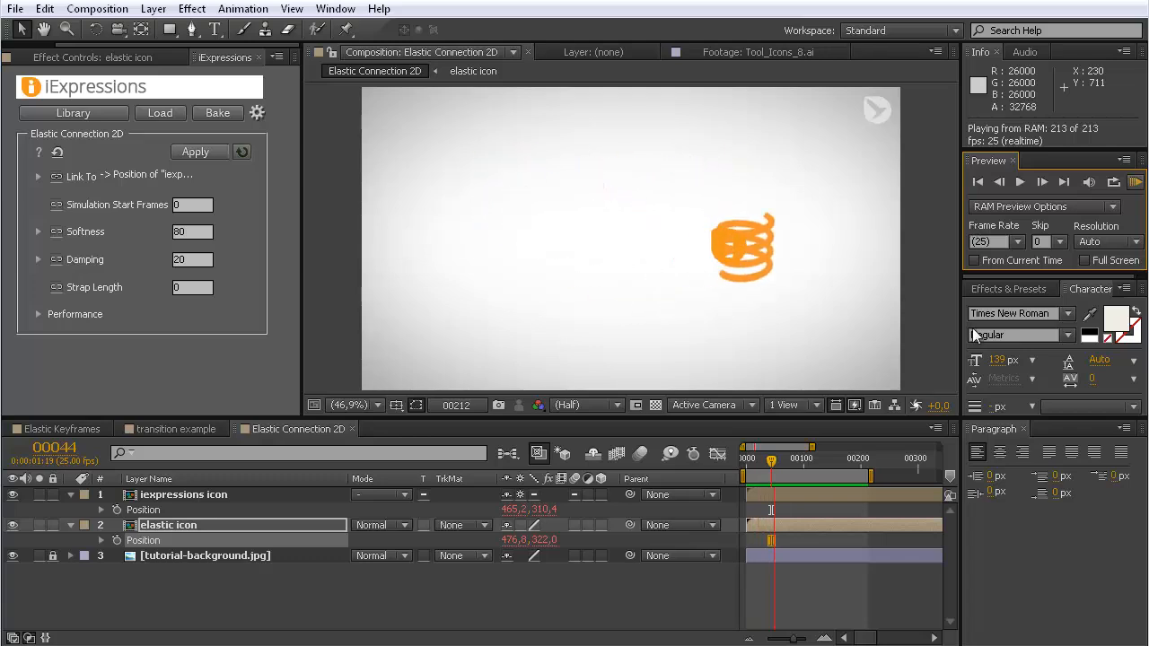
- At frame 0, move the elastic icon to about 1031, 510 and scrub to frame 5
left_click_drag(771, 462, 733, 473)
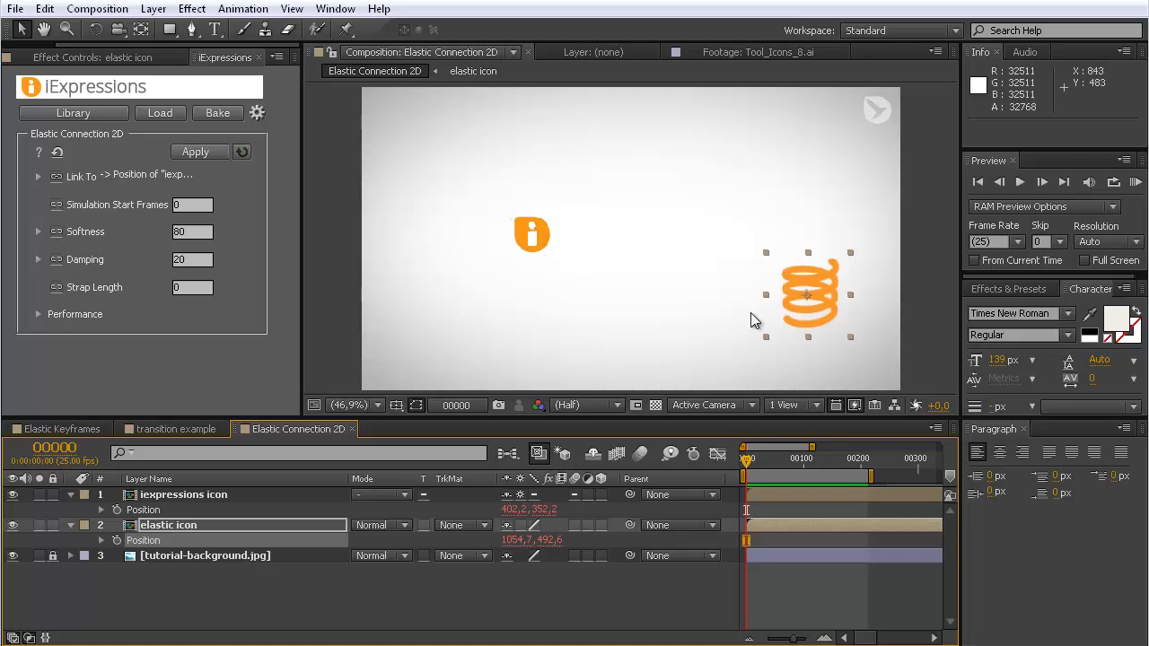
left_click_drag(814, 306, 864, 332)
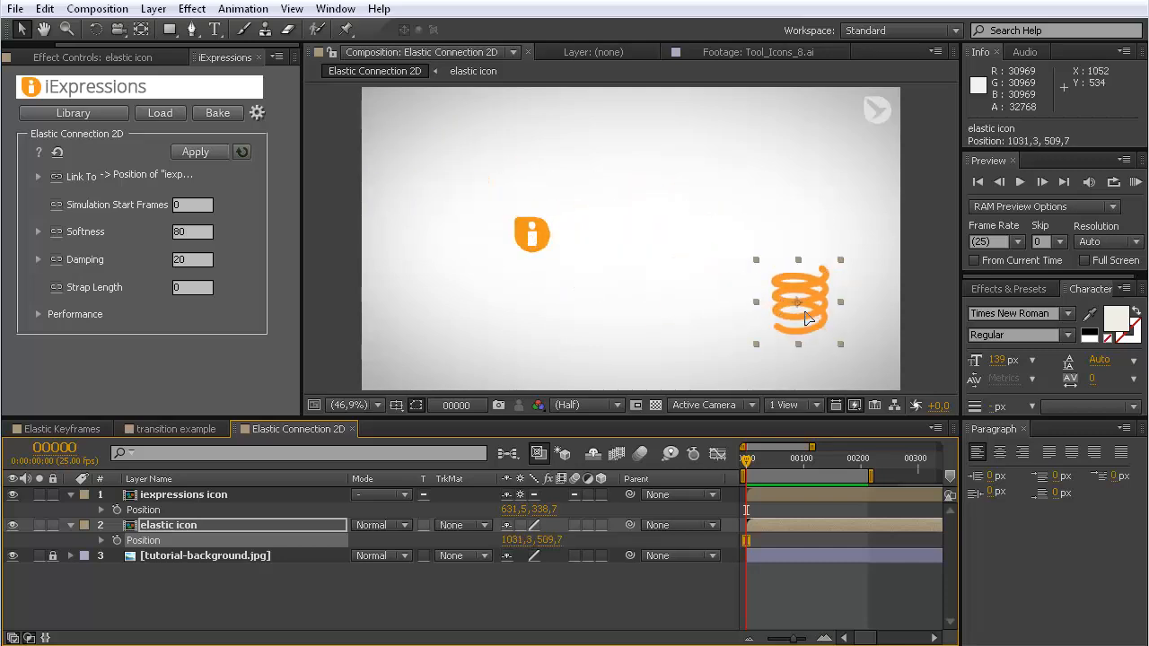
mouse_move(747, 462)
left_mouse_down()
mouse_move(795, 461)
mouse_move(749, 463)
left_mouse_up()
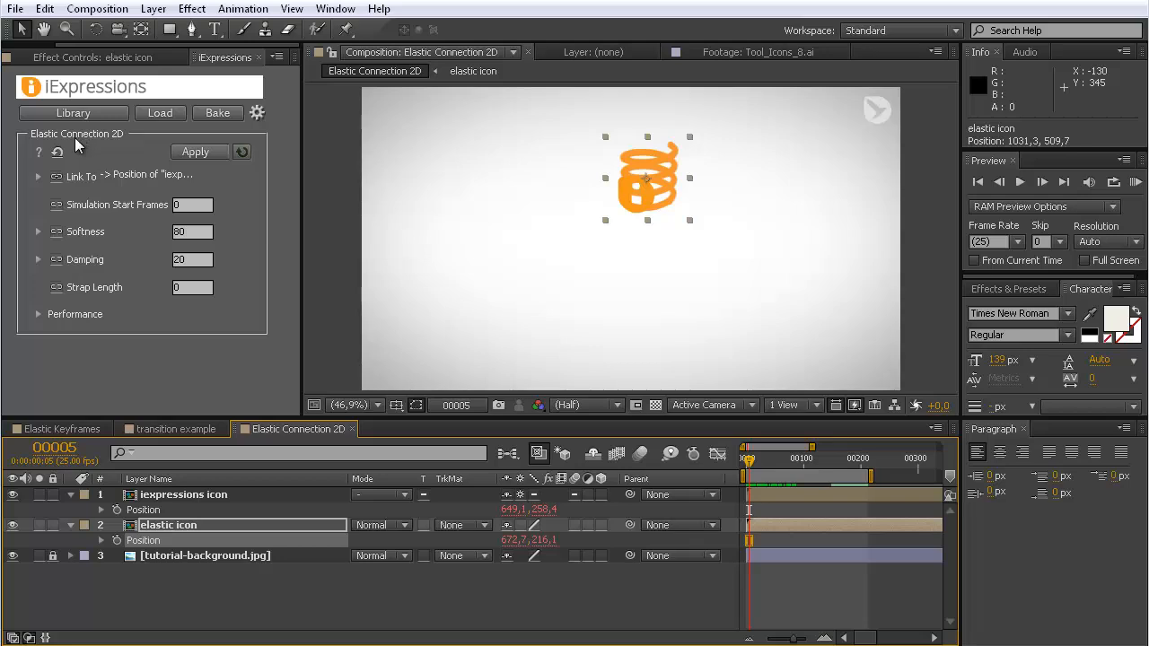
- Check the Strap Length description, move the elastic icon to about 1108, 563 at frame 5, and return to frame 0
mouse_move(106, 287)
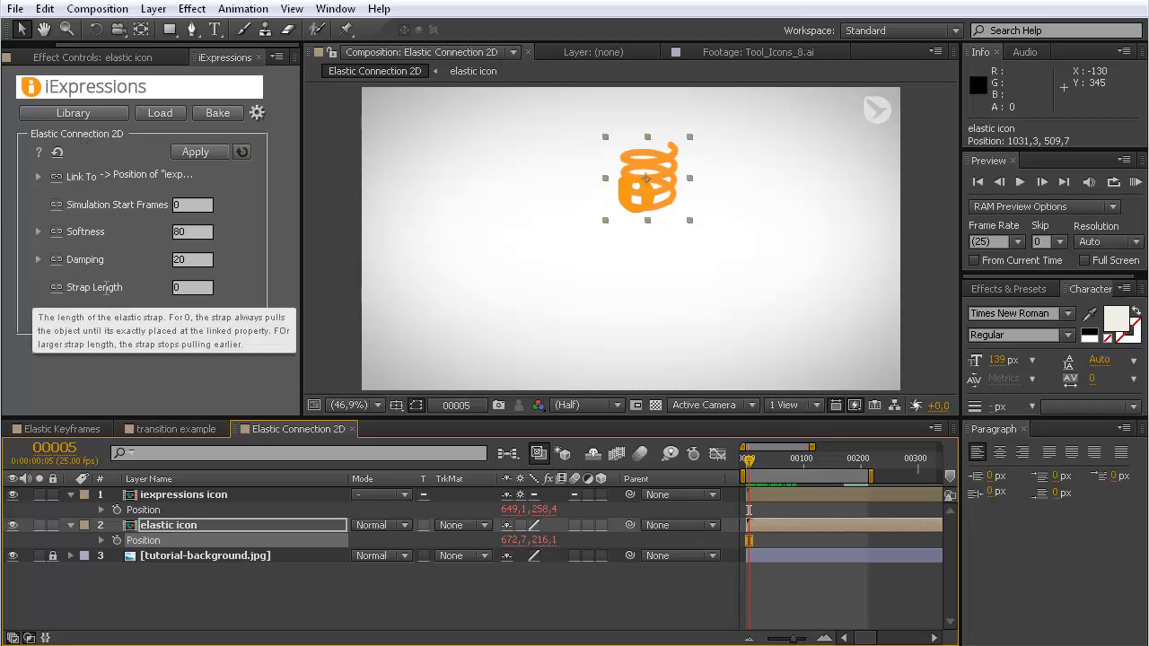
left_click(177, 288)
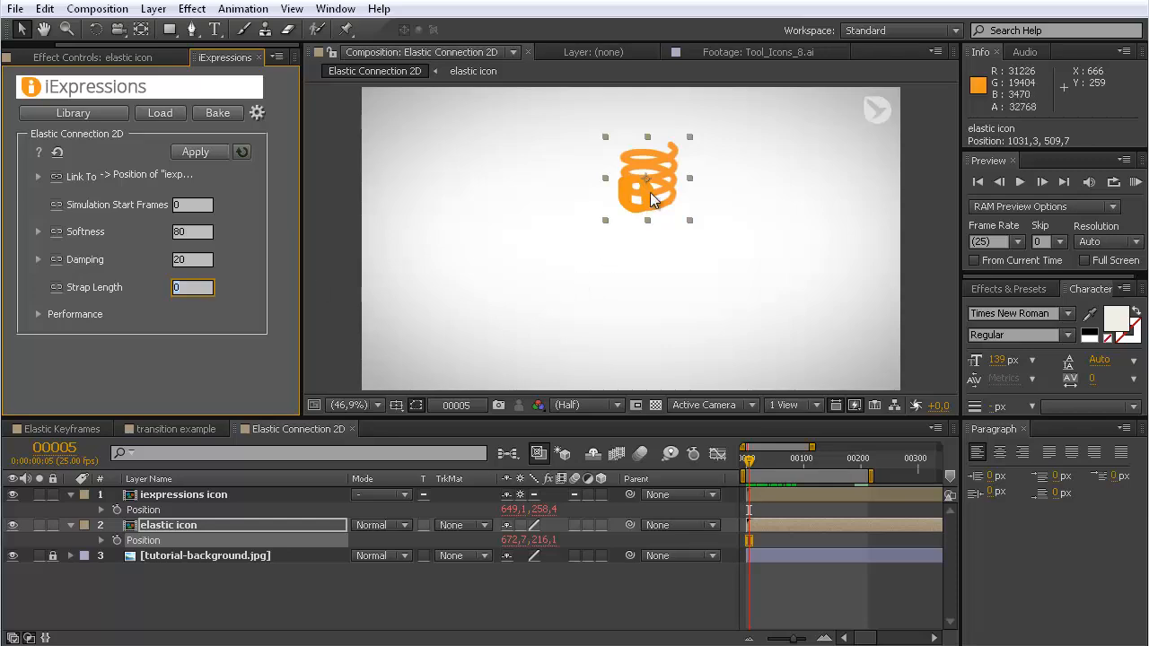
left_click_drag(657, 172, 690, 195)
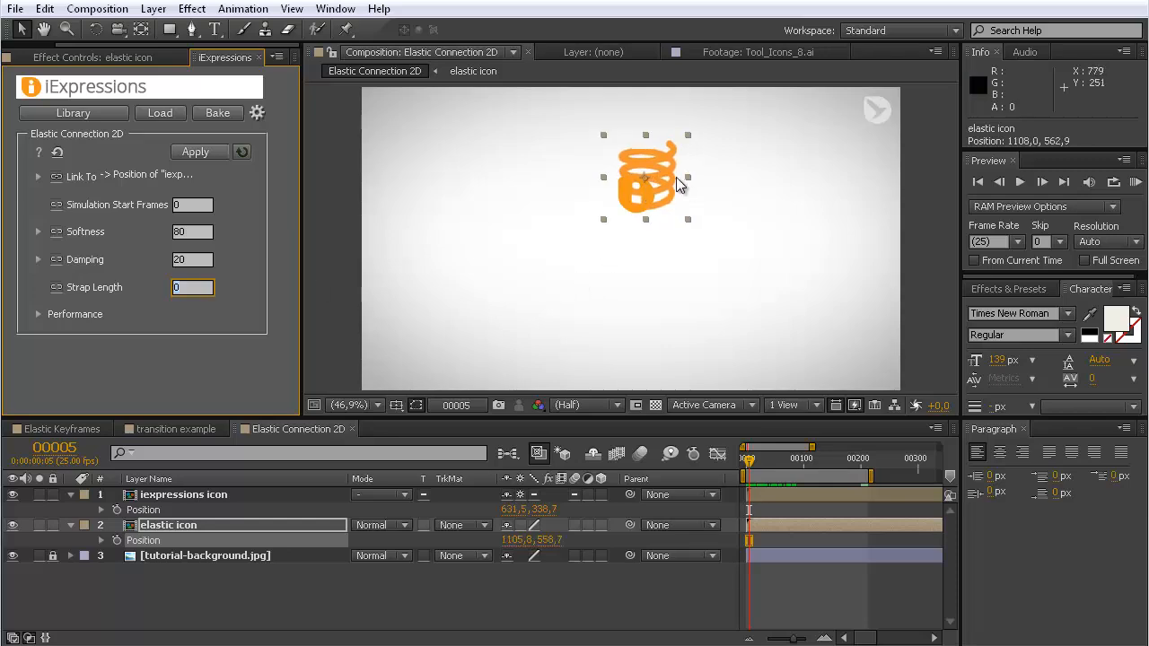
left_click(746, 462)
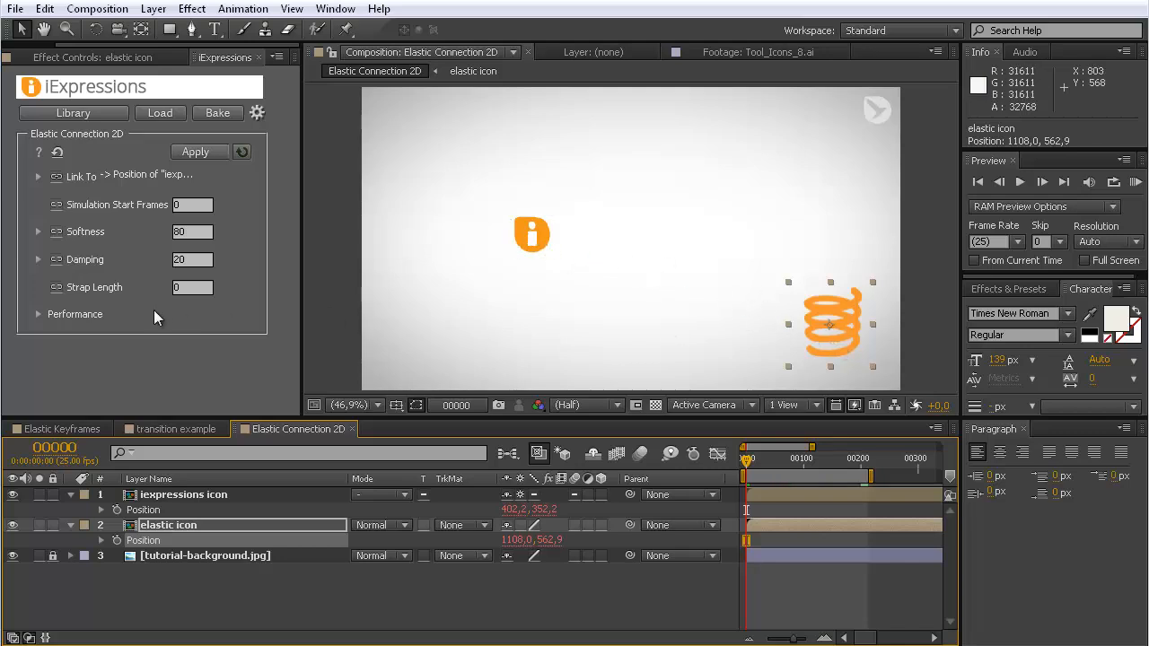
- Set Strap Length to 300, reapply Elastic Connection 2D to the elastic icon's Position, and RAM preview it
left_click(184, 287)
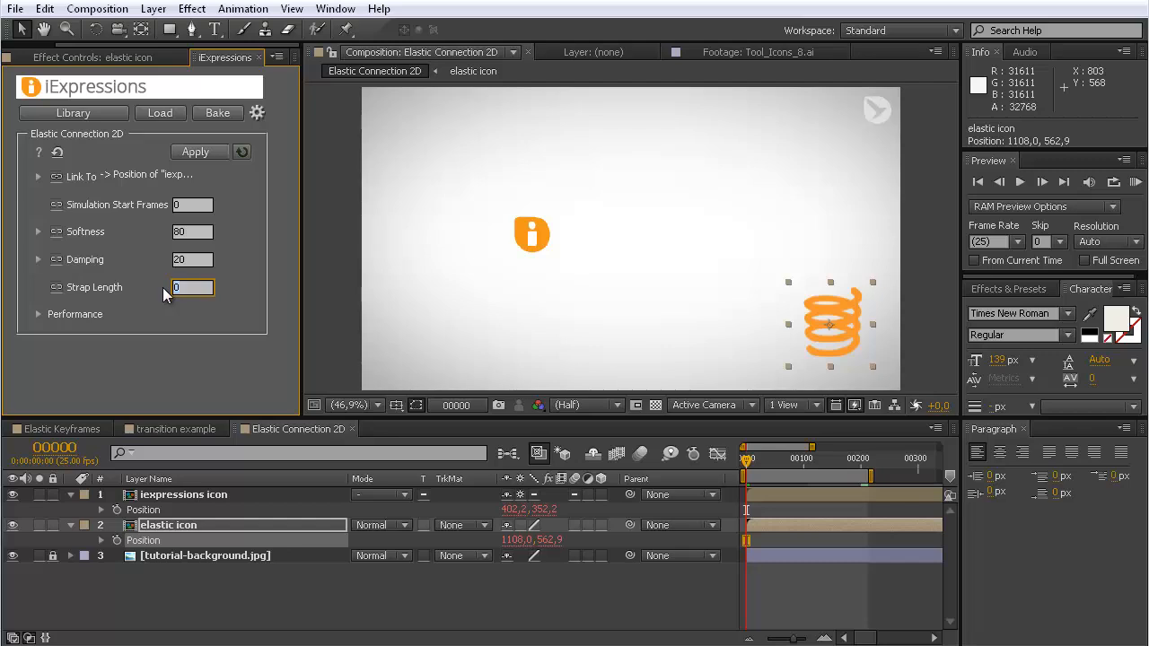
type("300")
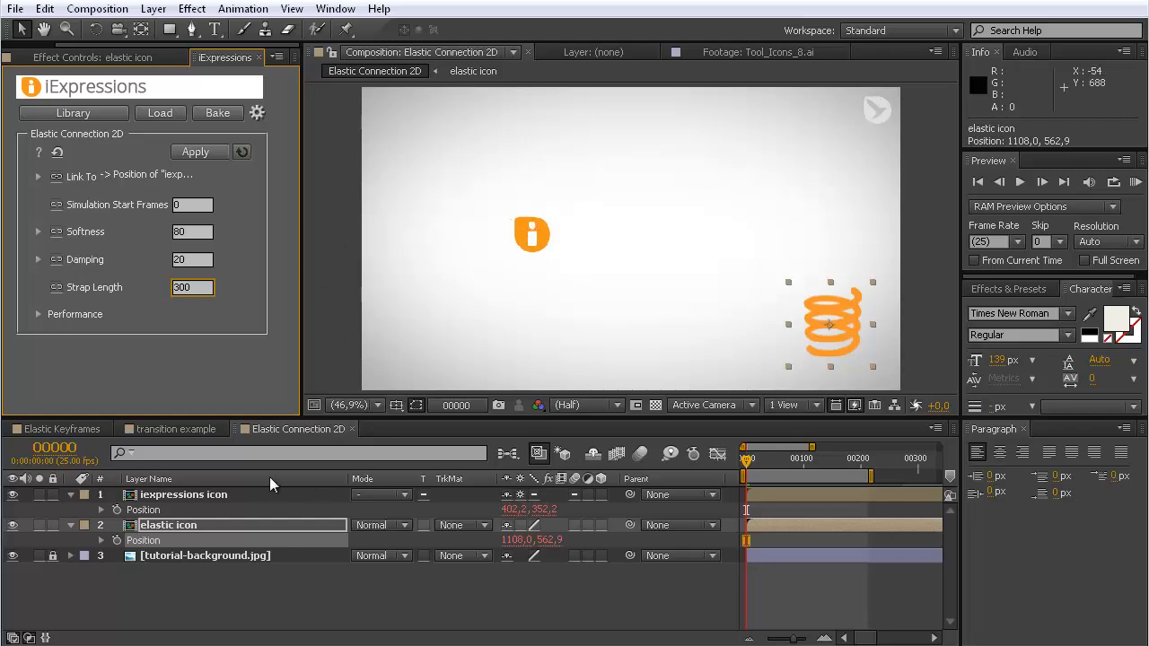
left_click(155, 534)
left_click(197, 152)
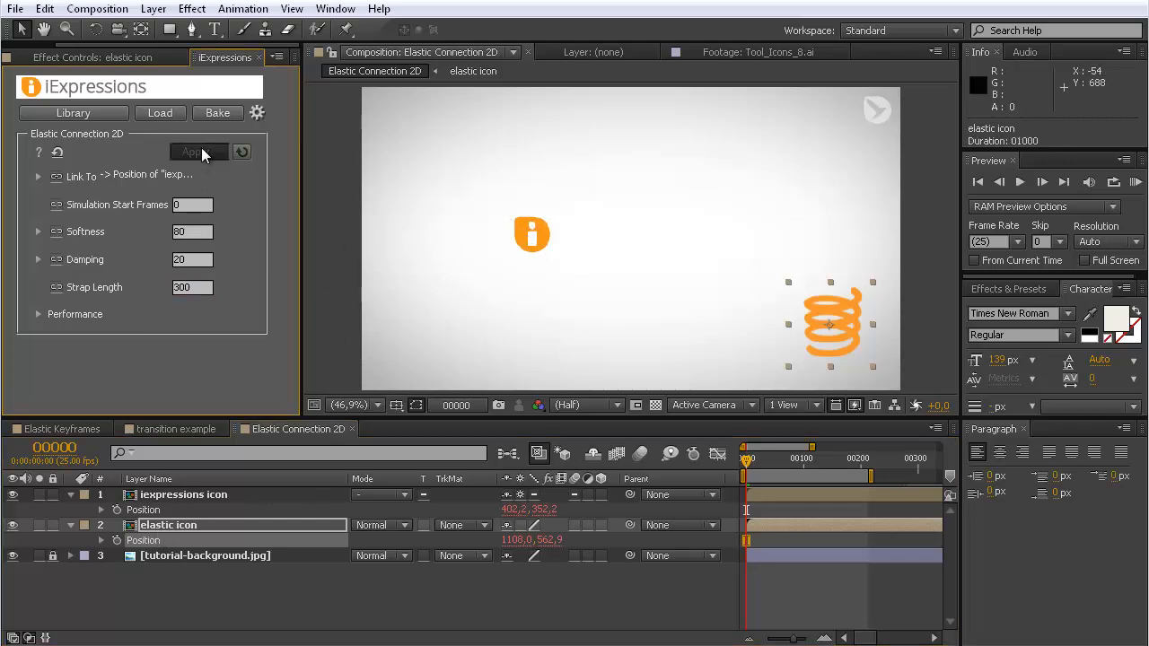
left_click(1135, 183)
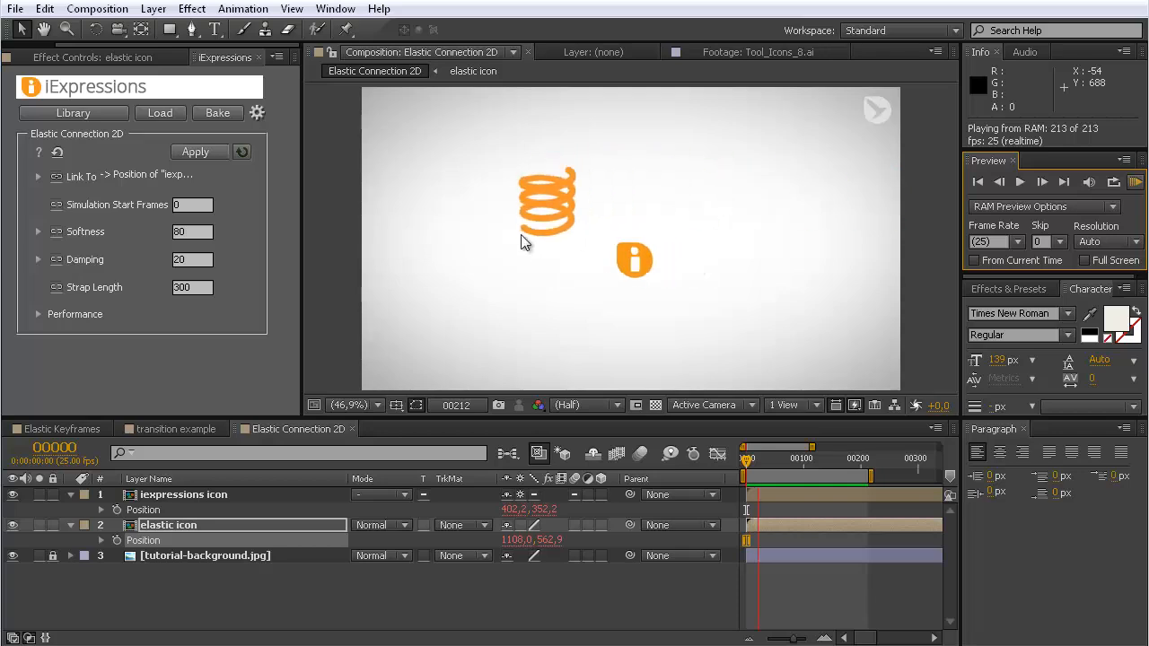
key("space")
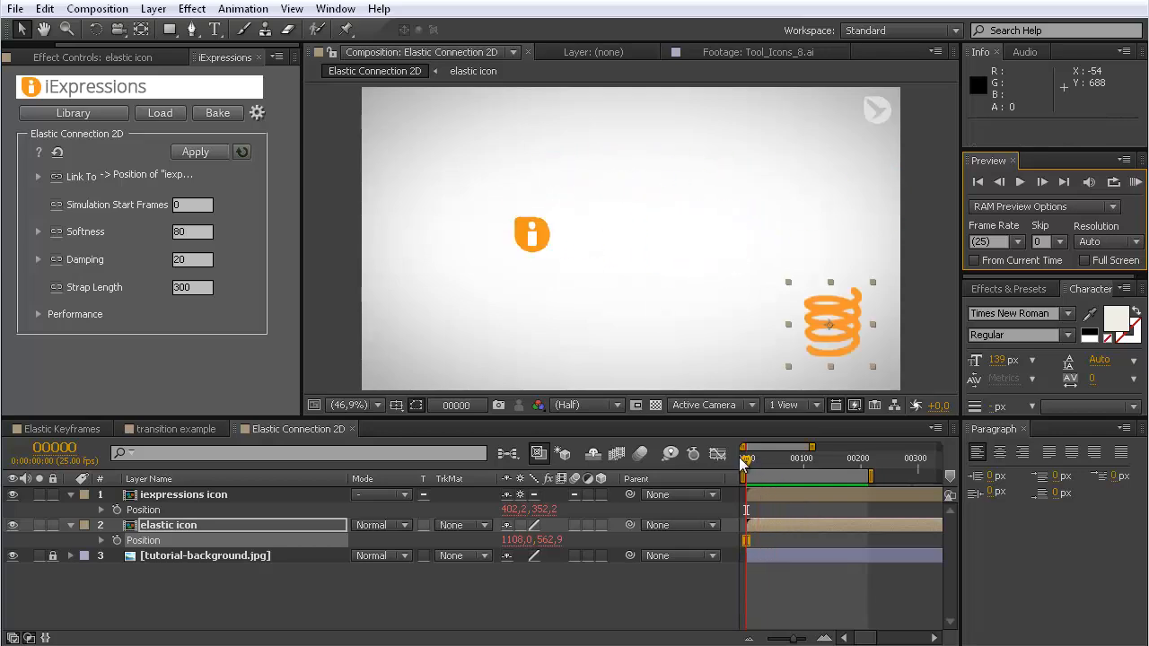
- At frame 0, move the elastic icon beside the iexpressions icon at about 526, 363 and RAM preview the motion
left_click(744, 460)
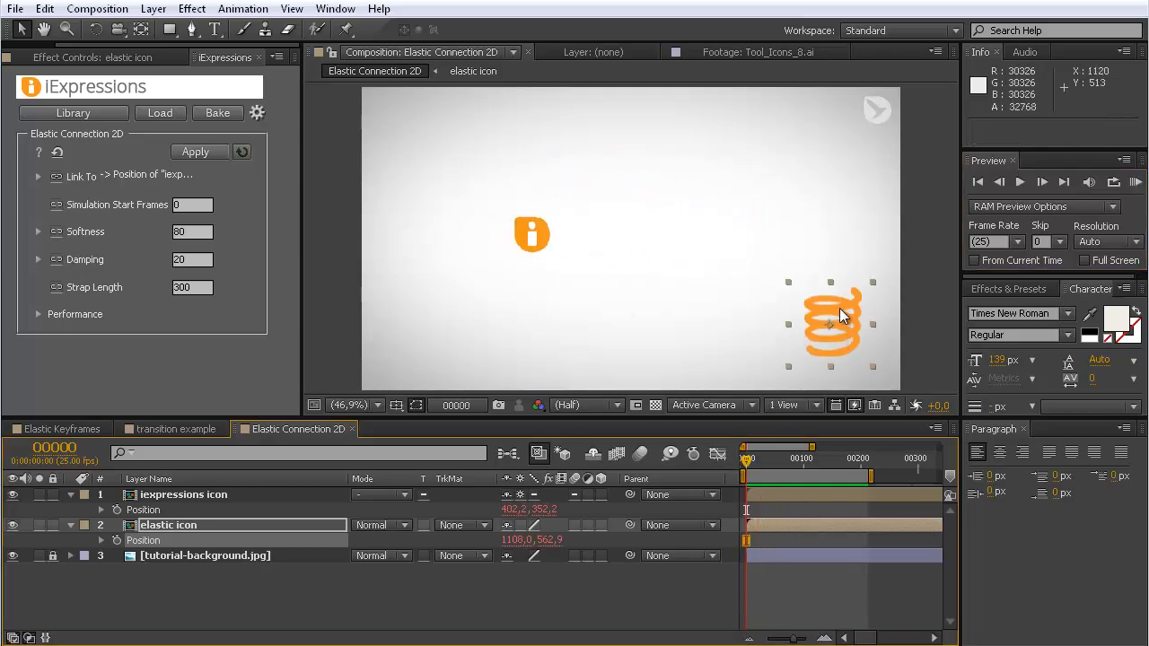
left_click_drag(811, 306, 565, 222)
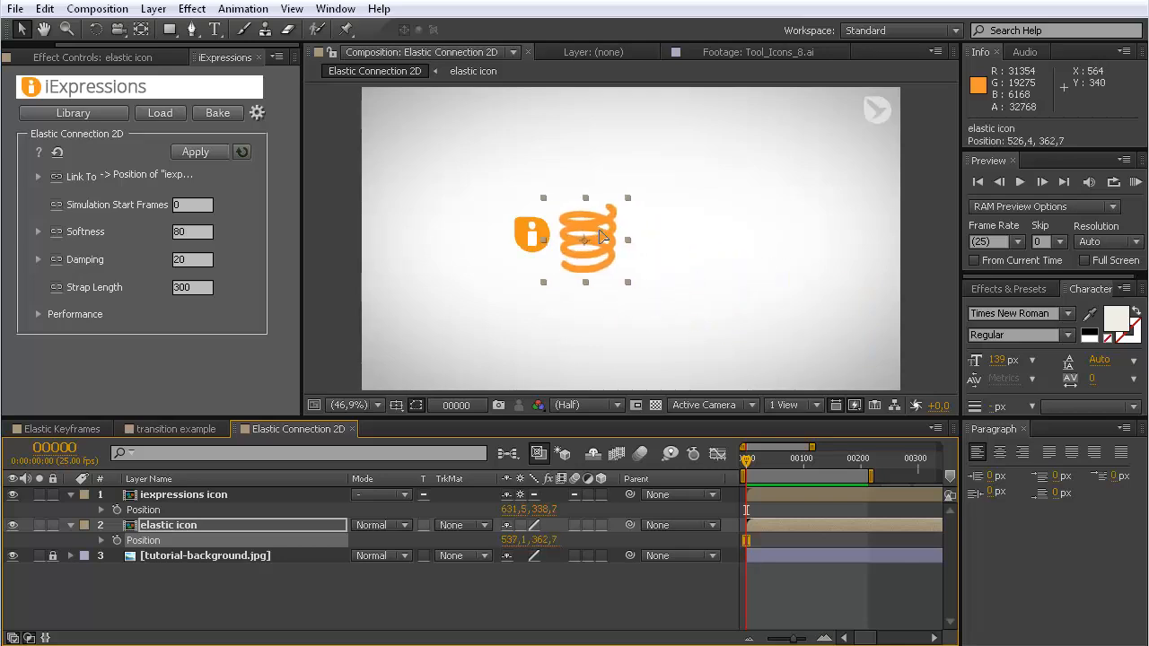
left_click(1134, 182)
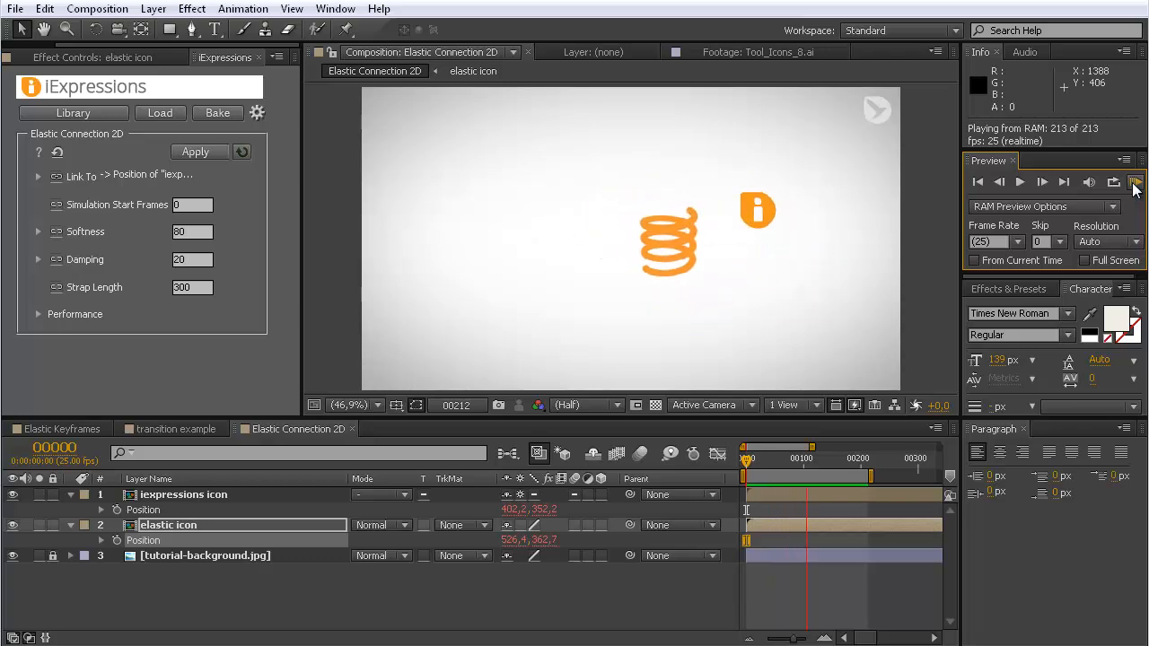
left_click(1133, 185)
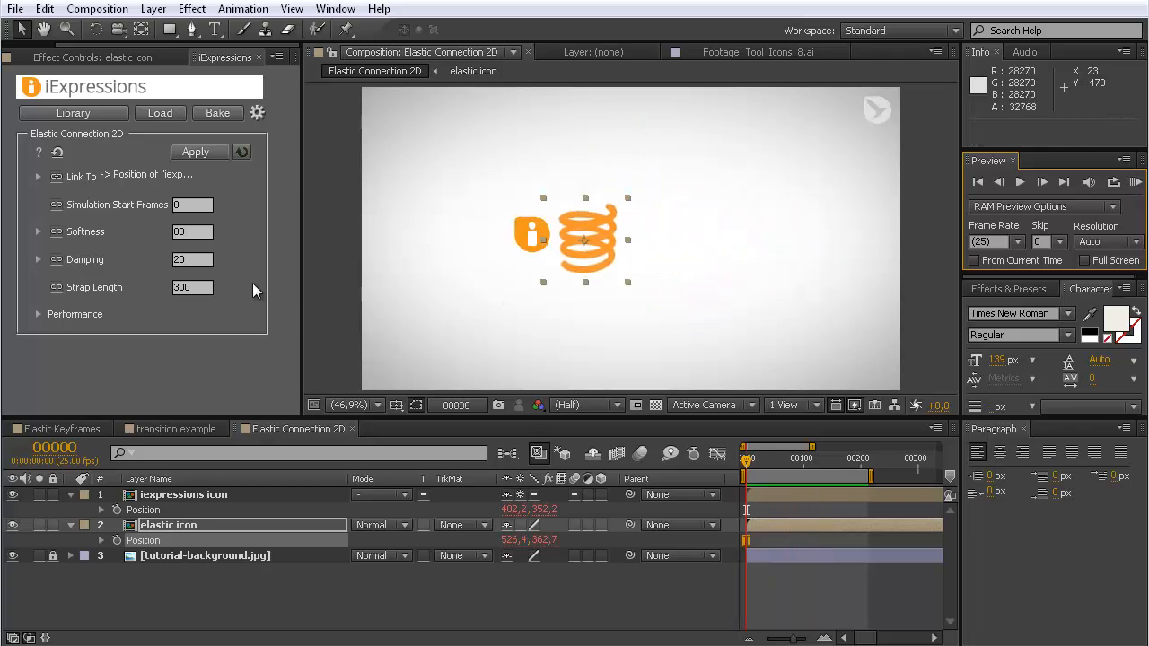
- Set Damping to 5, reapply Elastic Connection 2D to the elastic icon's Position, and RAM preview the motion
left_click(195, 258)
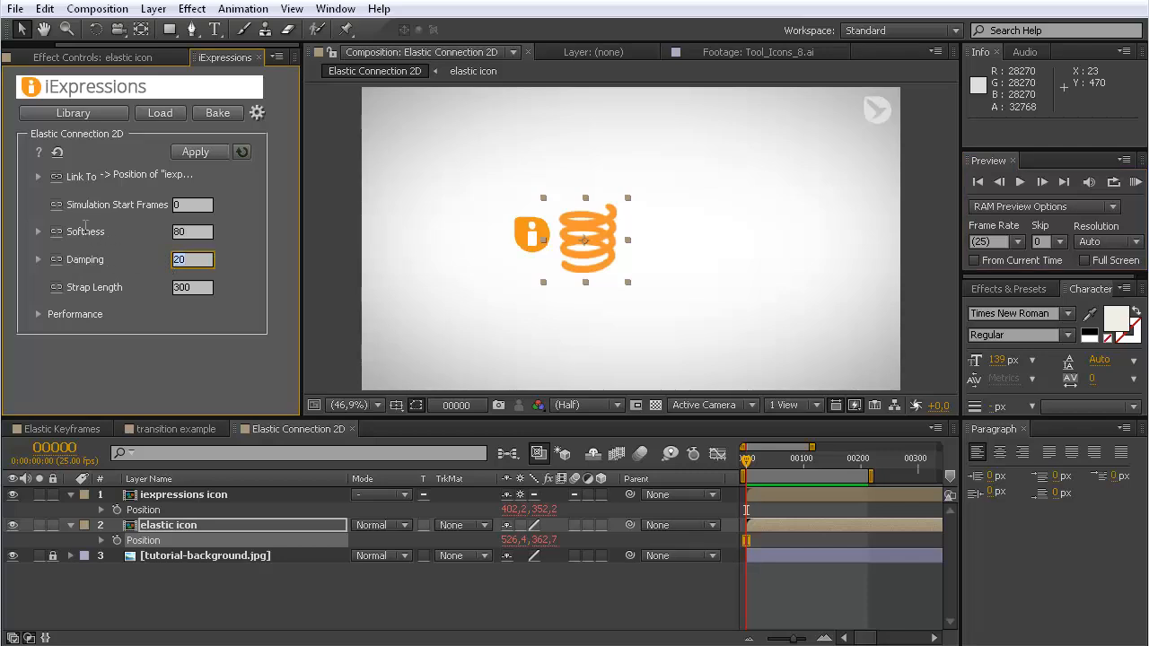
mouse_move(100, 266)
type("5")
left_click(140, 542)
left_click(201, 152)
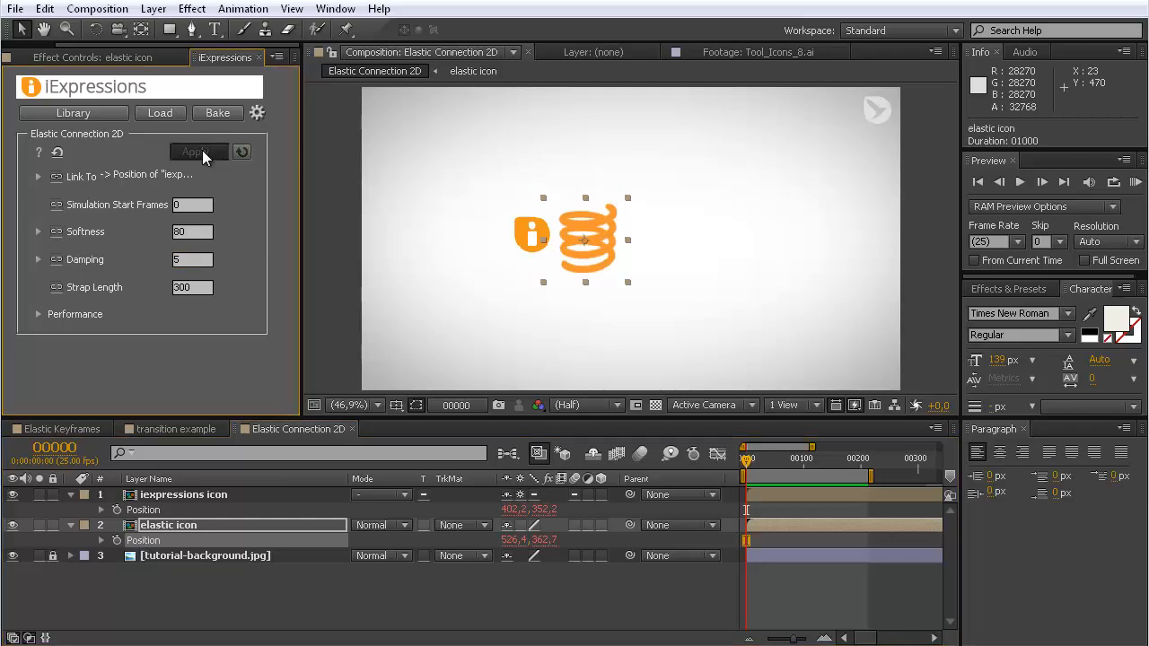
left_click(1135, 182)
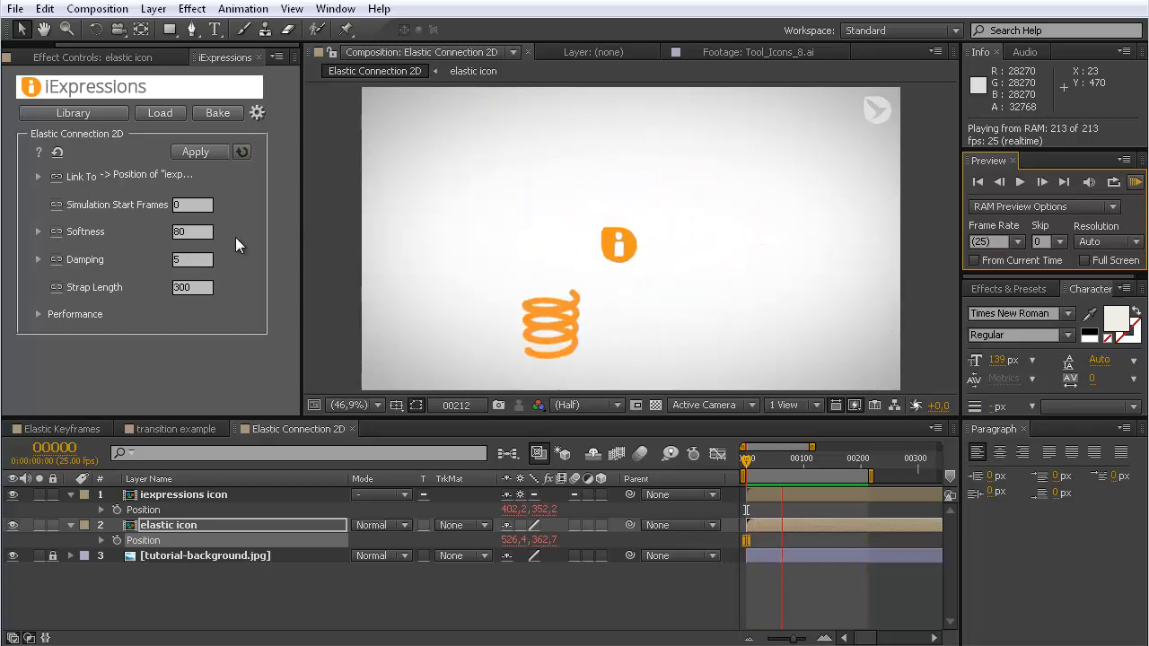
- Set Softness to 30, reapply the elastic connection to the elastic icon's Position, and run a RAM preview
left_click(183, 232)
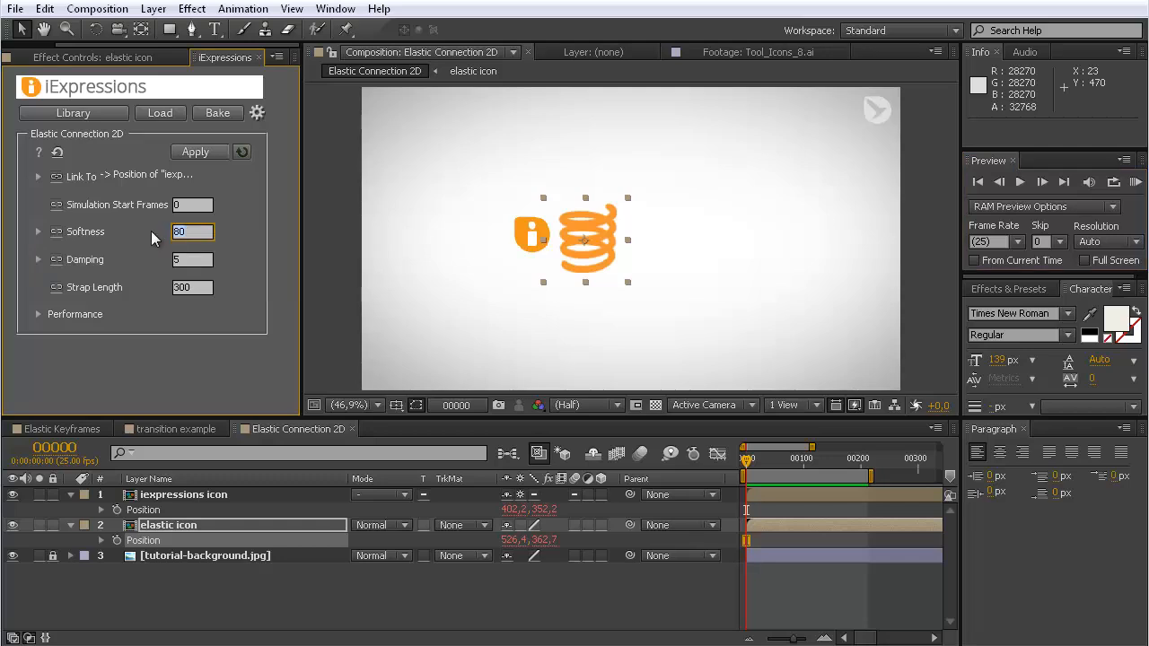
type("30")
left_click(151, 545)
left_click(1135, 182)
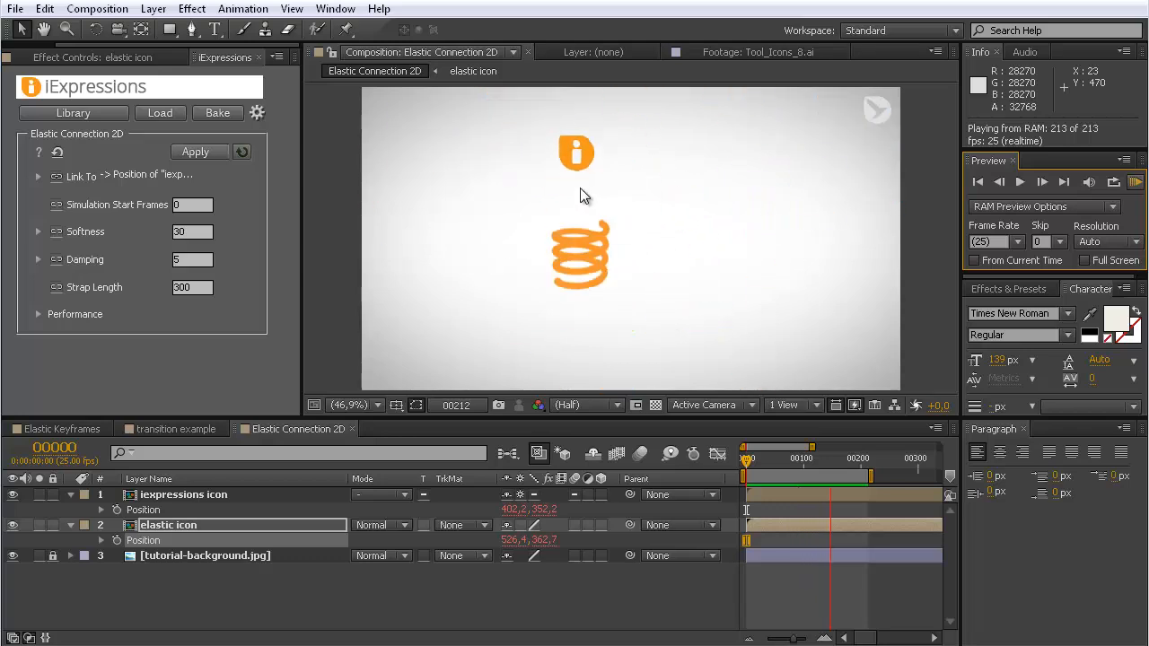
- Set Damping to 50, reapply Elastic Connection 2D to the elastic icon, and RAM preview the result
left_click(191, 260)
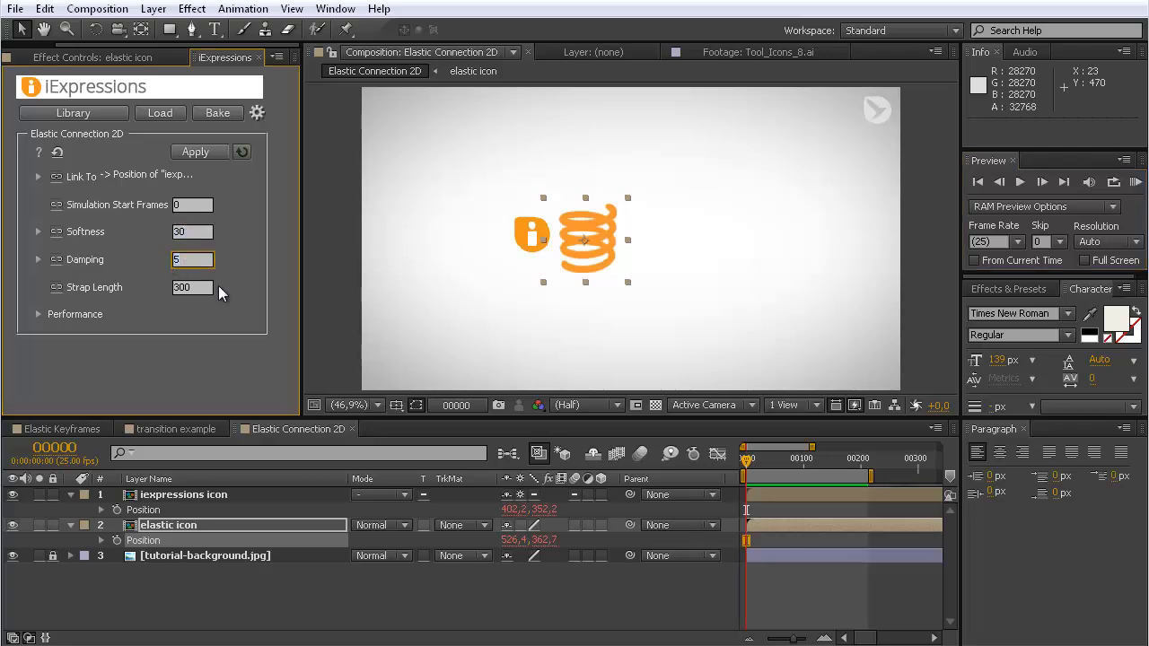
type("0")
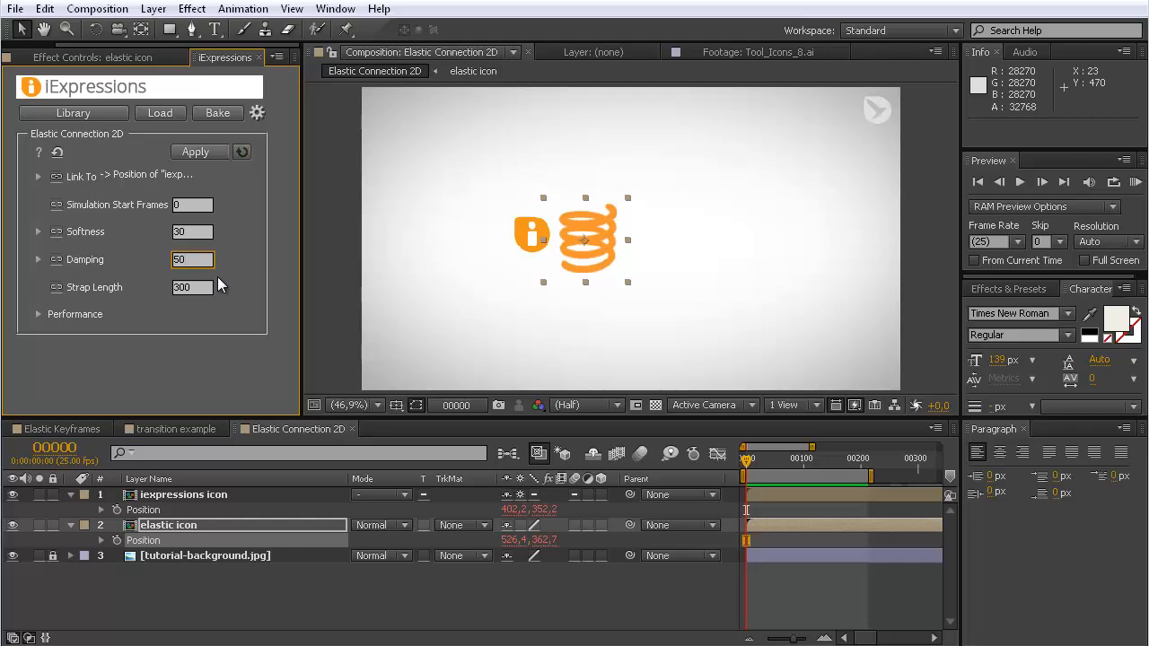
left_click(186, 149)
left_click(186, 154)
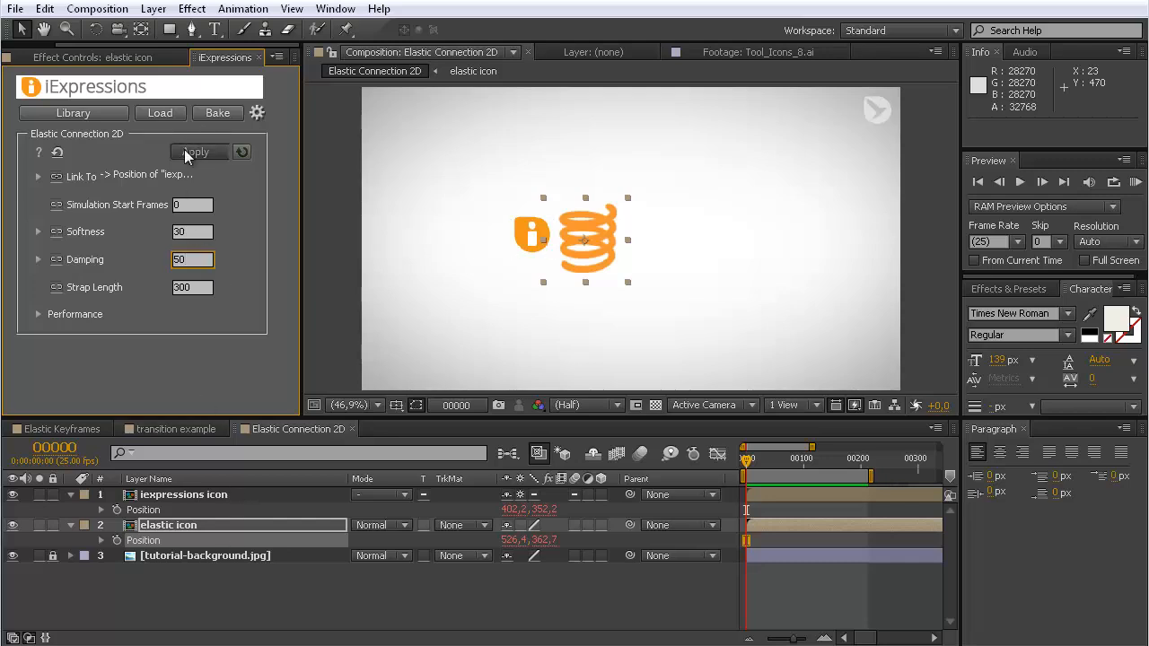
left_click(1136, 183)
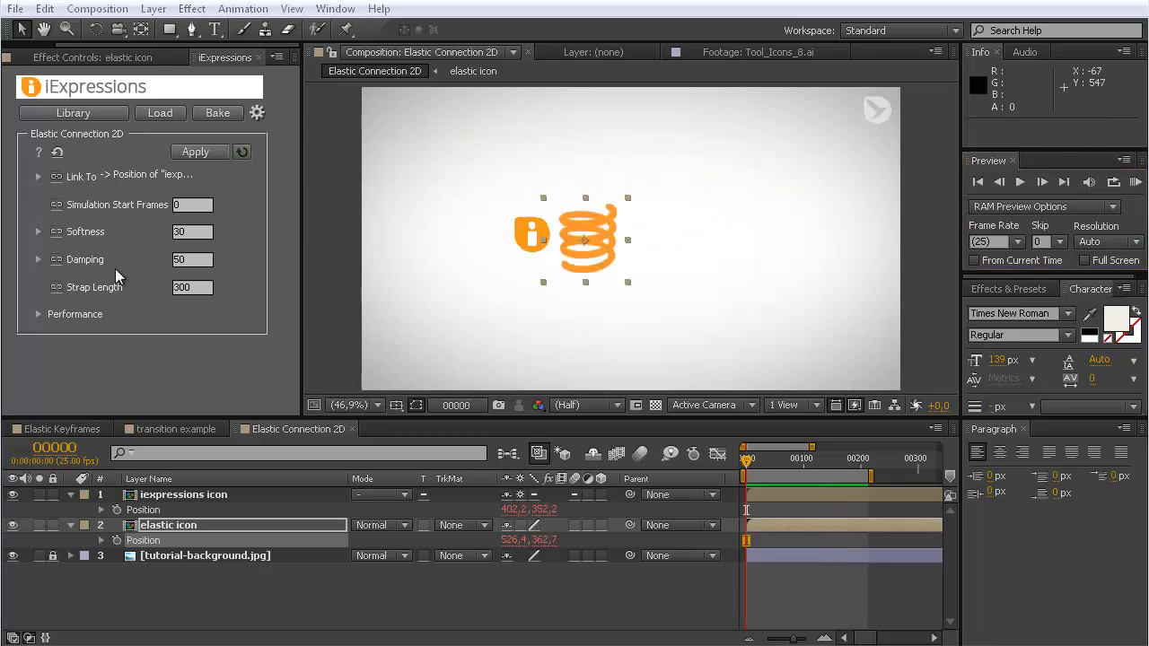
- Check the Simulation Start Frames setting and move the elastic icon farther from the iexpressions icon at frame 0
mouse_move(87, 206)
mouse_move(136, 201)
key("Return")
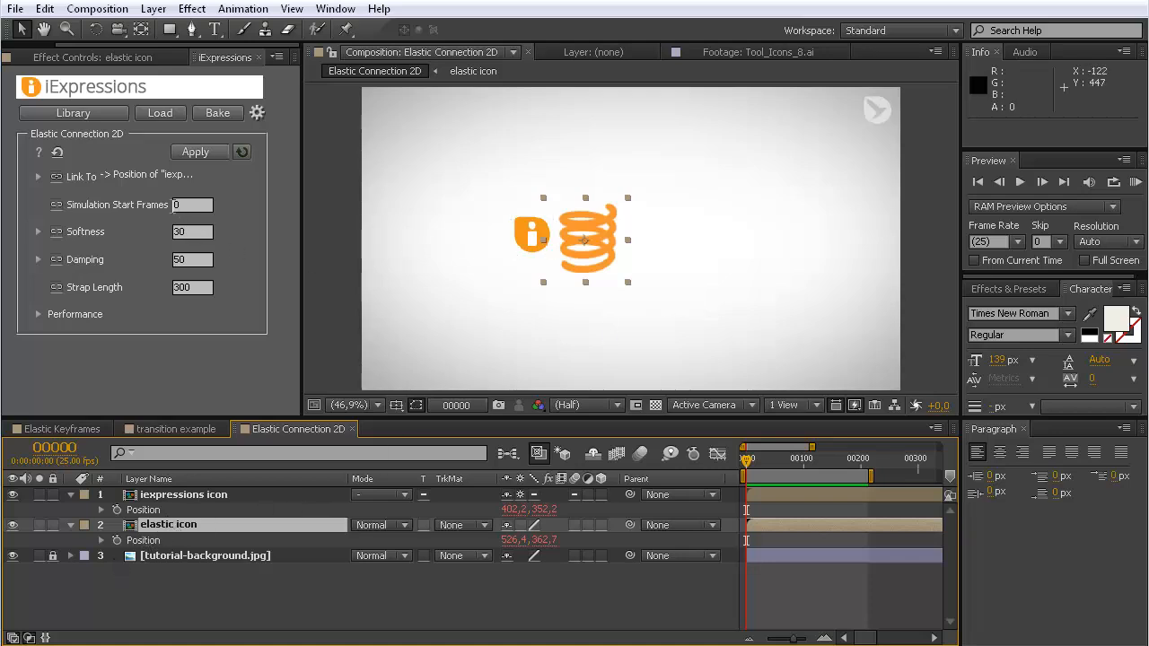
left_click(179, 205)
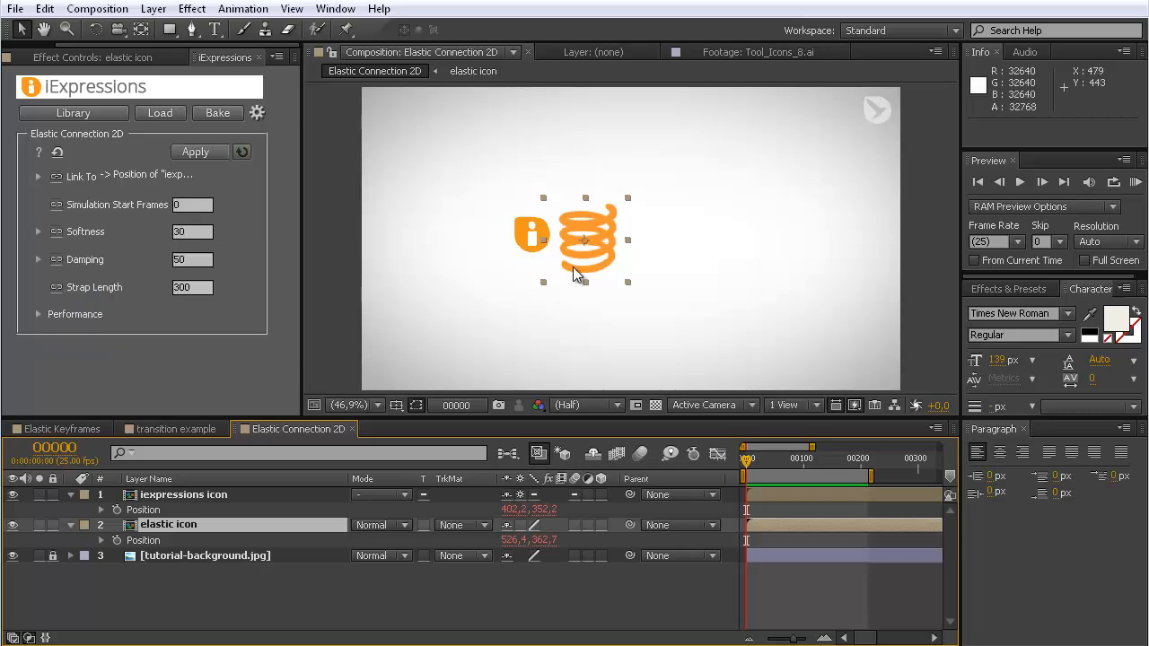
left_click_drag(590, 241, 668, 281)
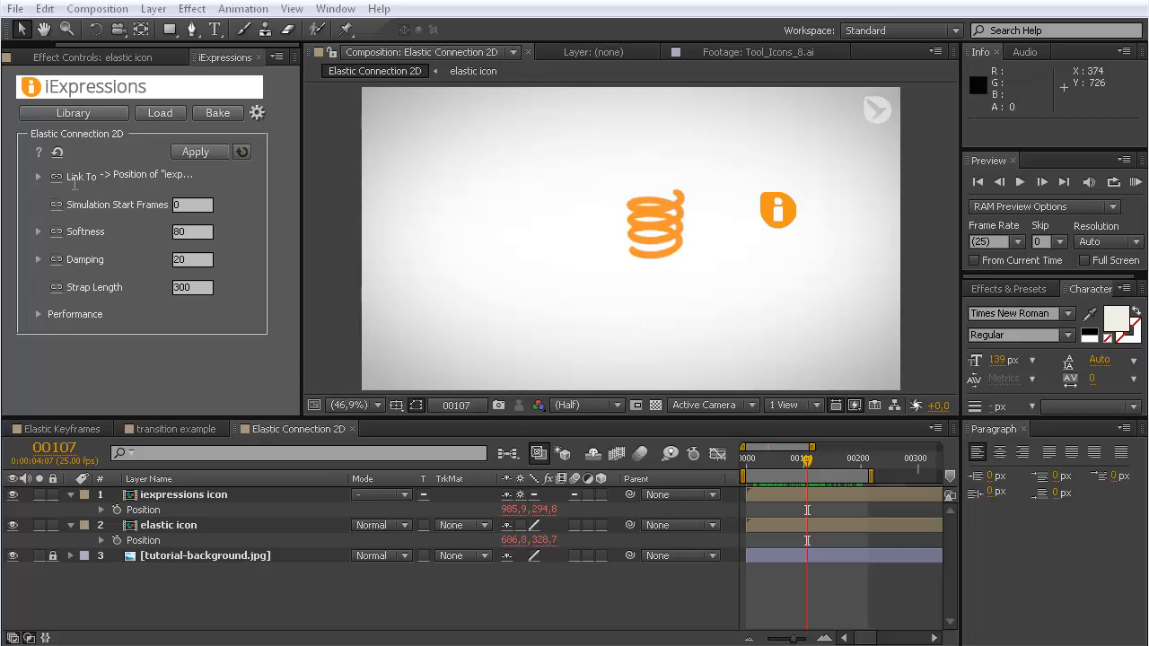
- Load the Look At Point 2D iExpression from the library's Layer Placement > Layer Orientation category
left_click(74, 114)
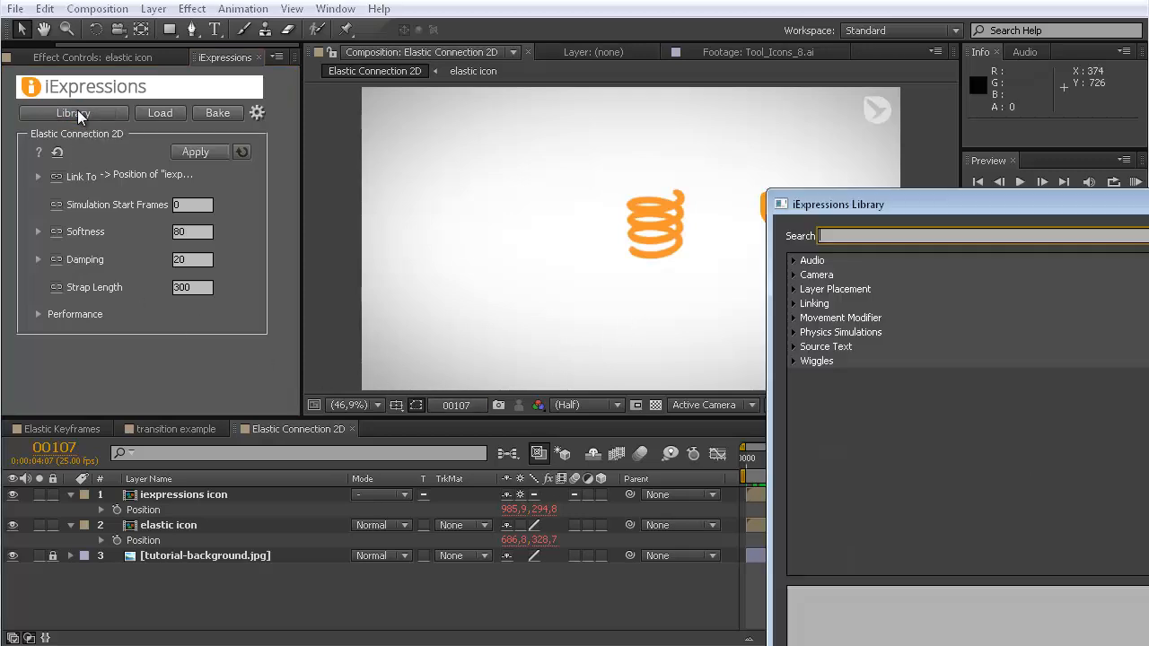
left_click(792, 289)
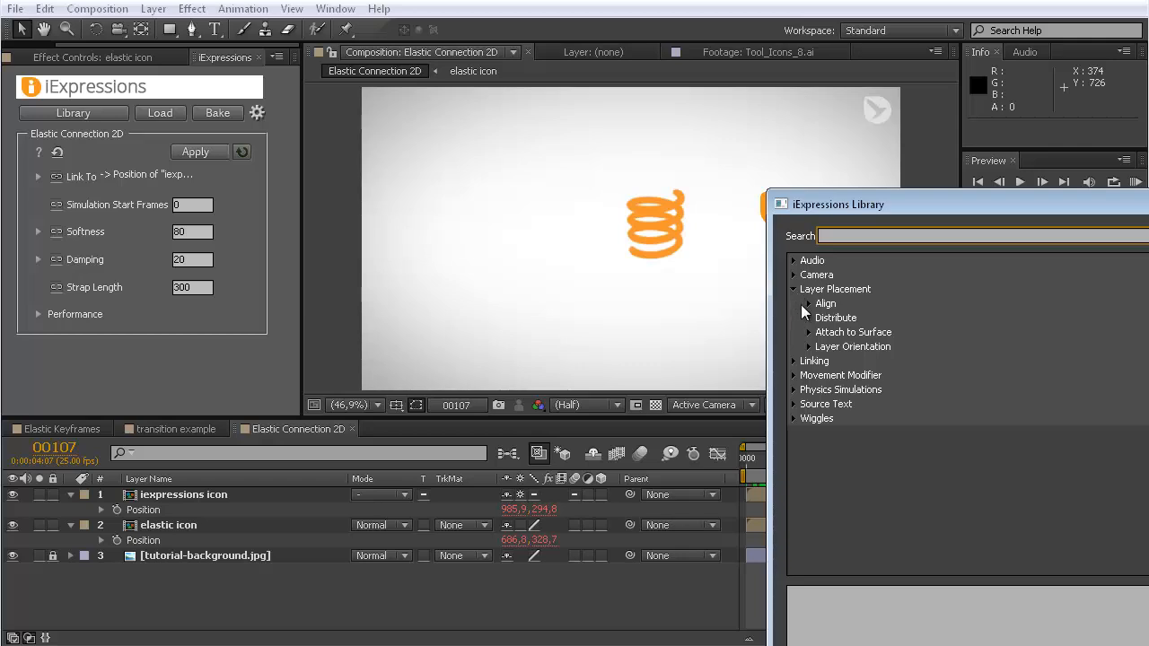
left_click(808, 347)
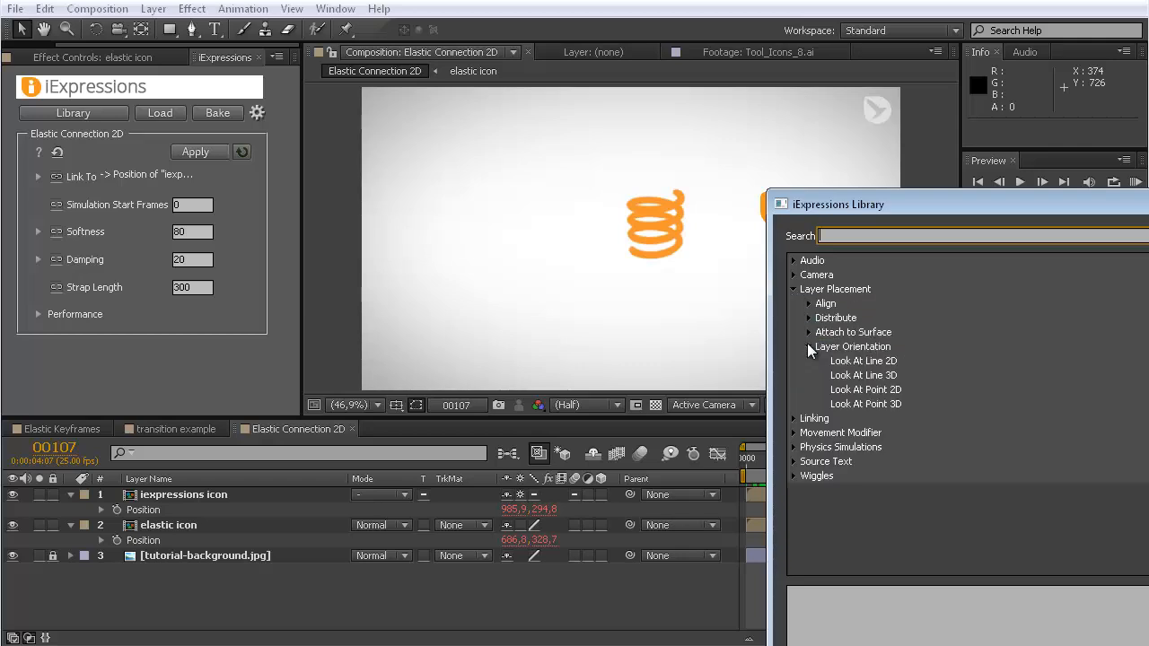
left_click(862, 392)
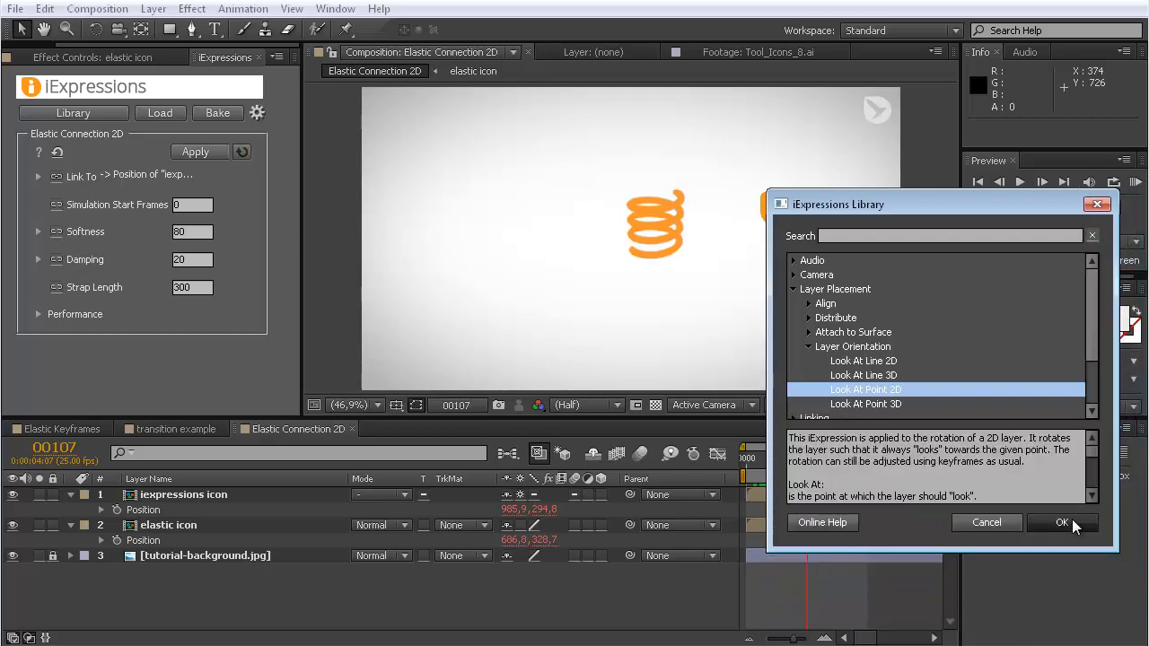
left_click(1072, 518)
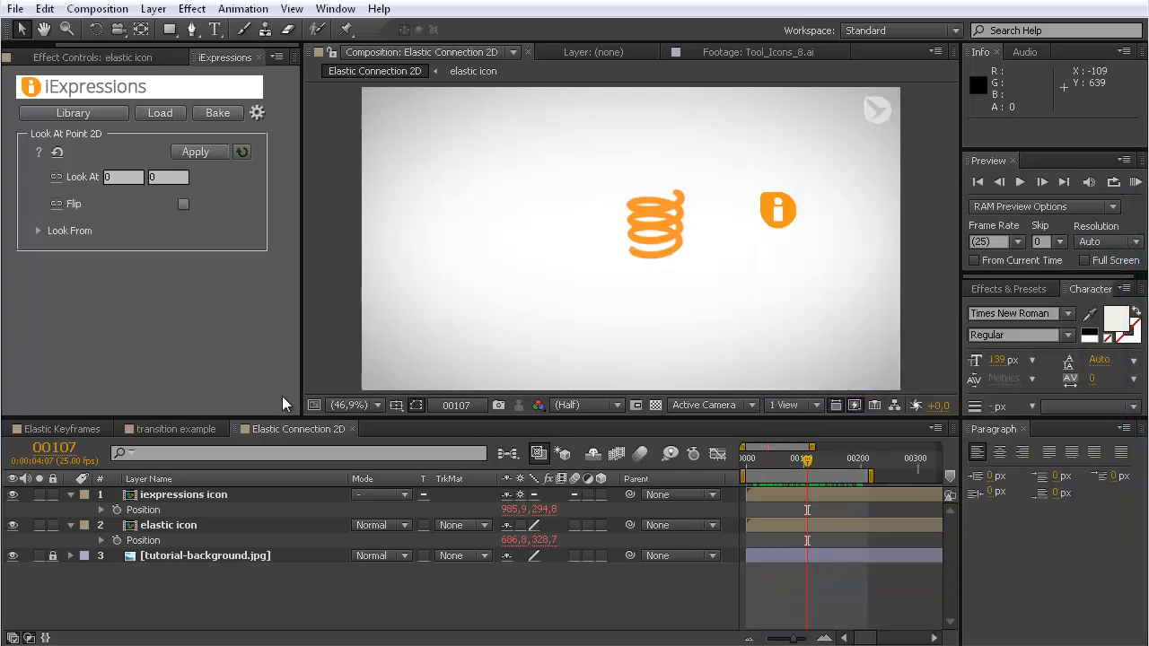
- Link Look At to the iexpressions icon's Position, apply Look At Point 2D to the elastic icon, and RAM preview it
left_click(147, 510)
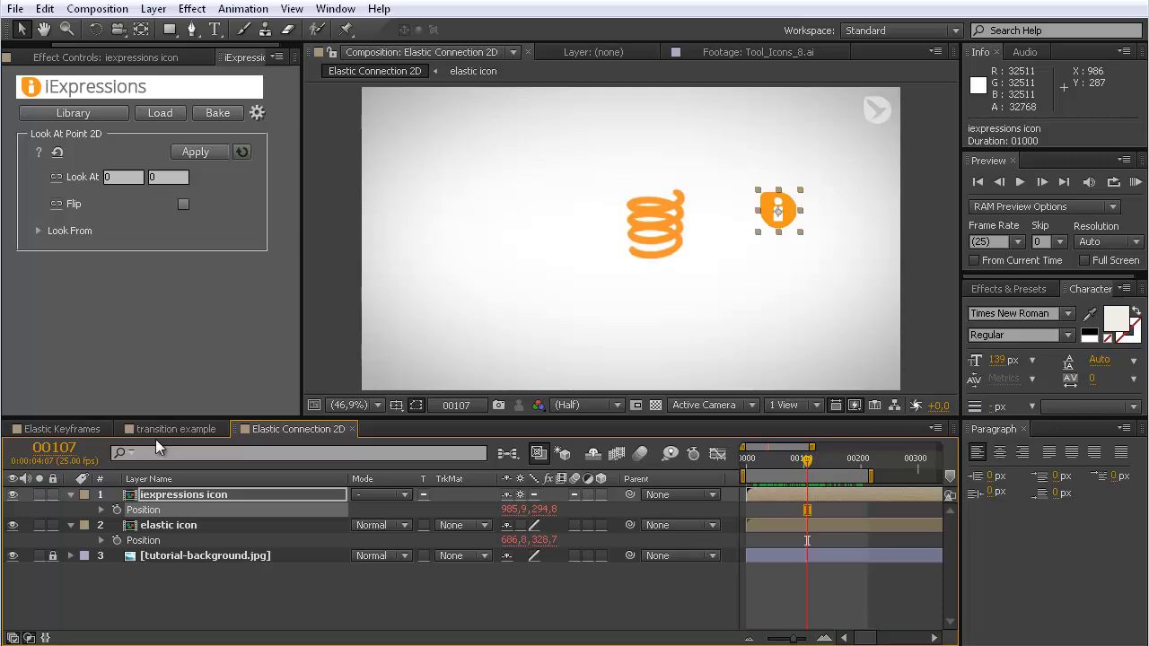
left_click(57, 176)
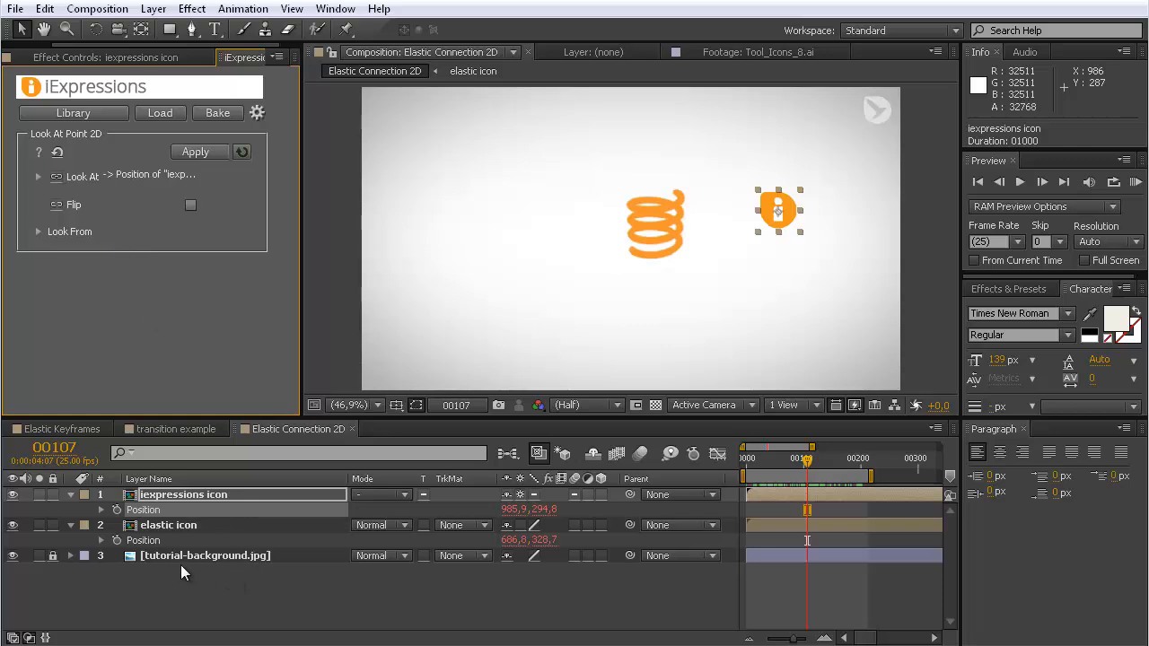
left_click(172, 526)
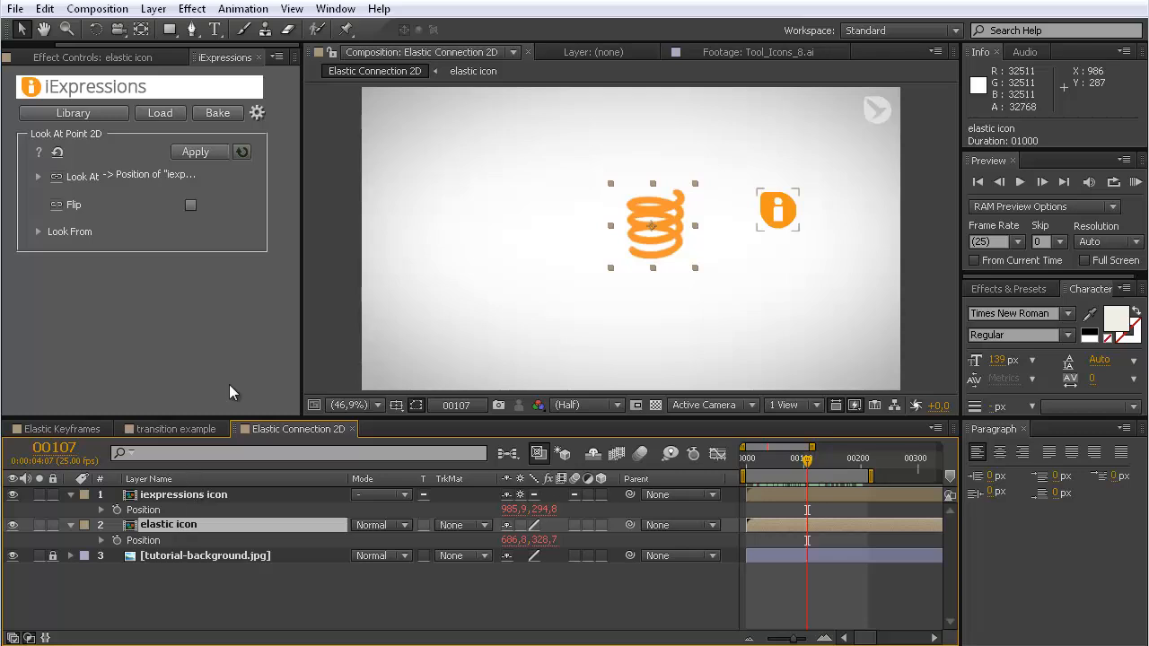
left_click(208, 153)
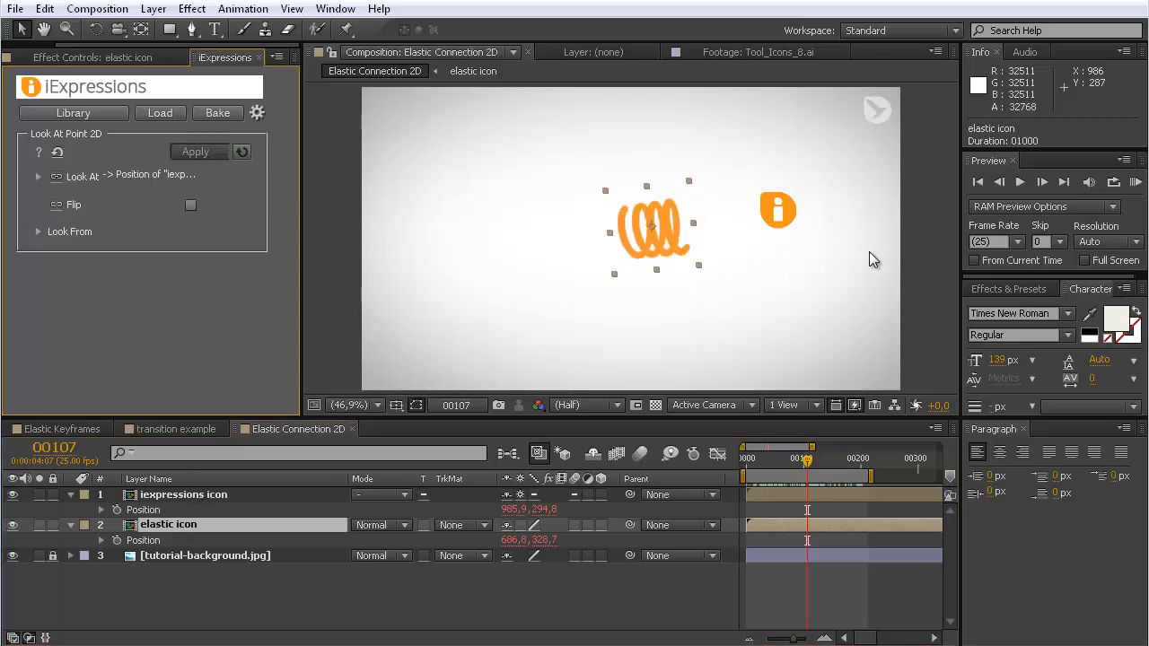
left_click(1136, 182)
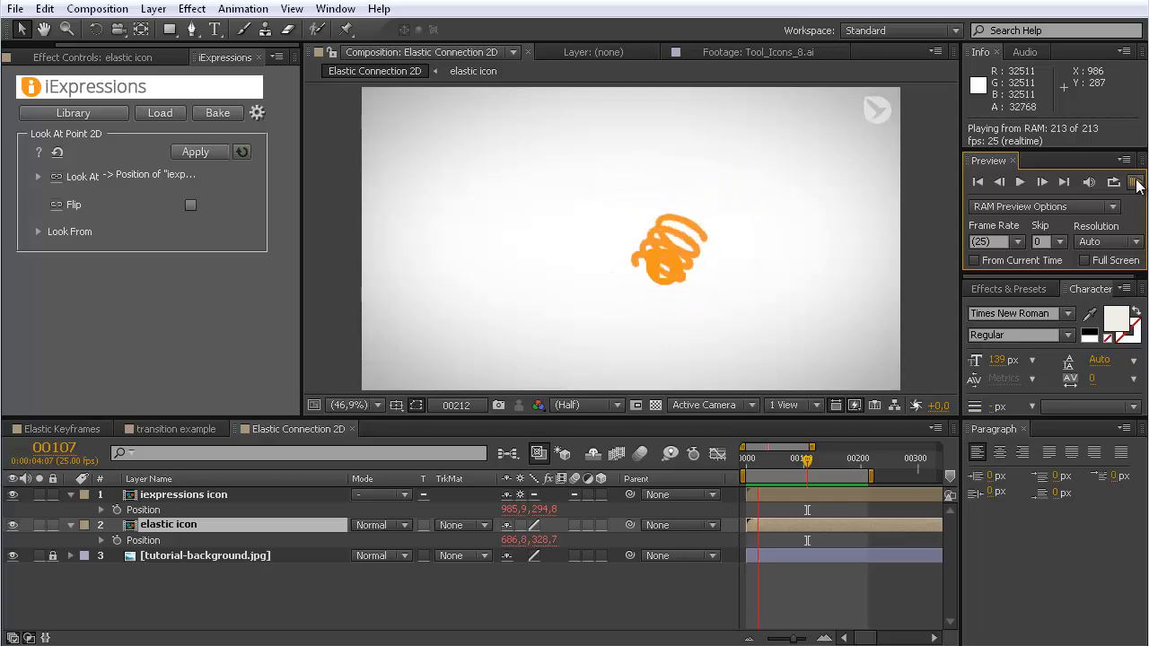
left_click(1136, 182)
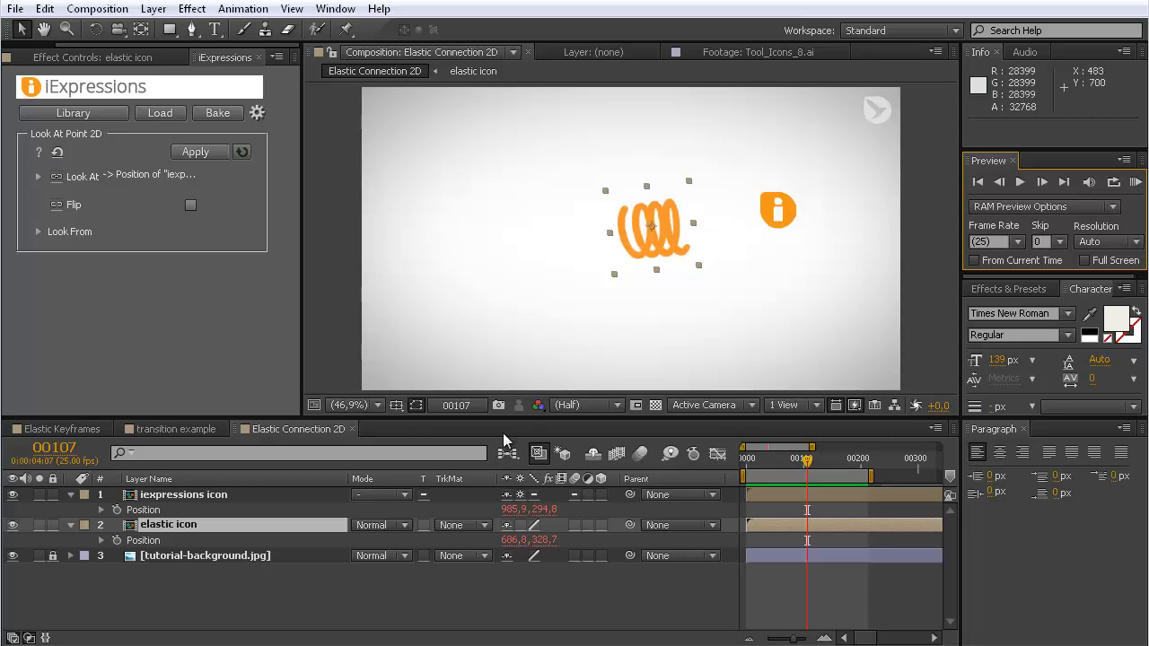
- Show the elastic icon's Rotation, turn it to about 263.5° so its other end faces the iexpressions icon, and RAM preview it
left_click(161, 529)
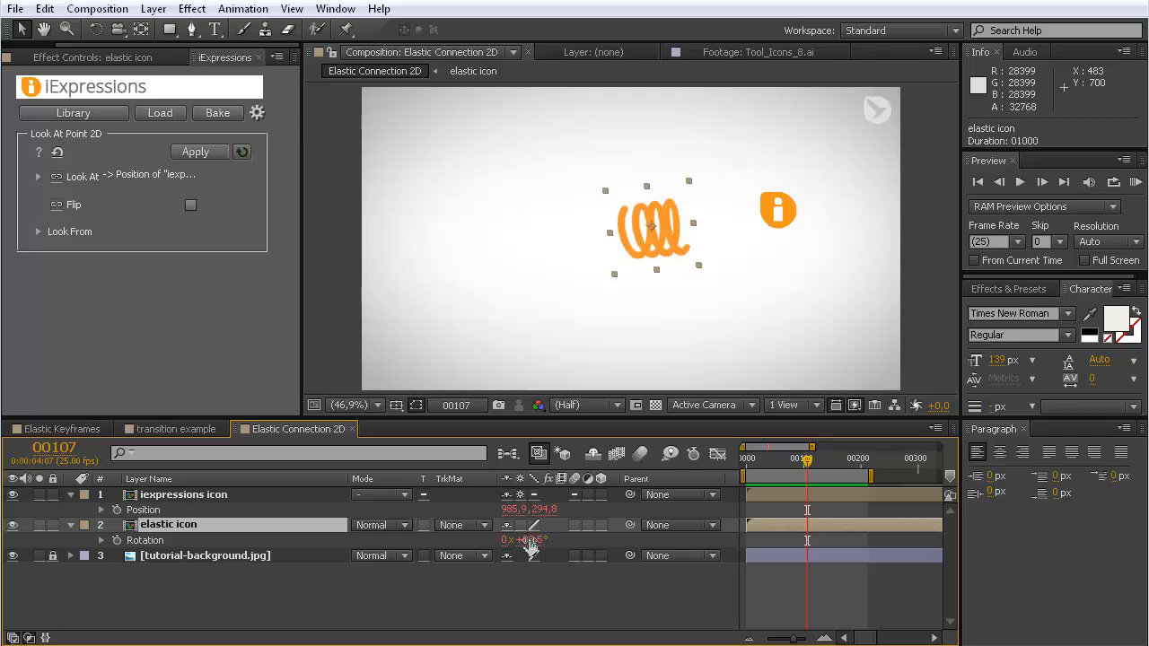
left_click_drag(530, 540, 727, 526)
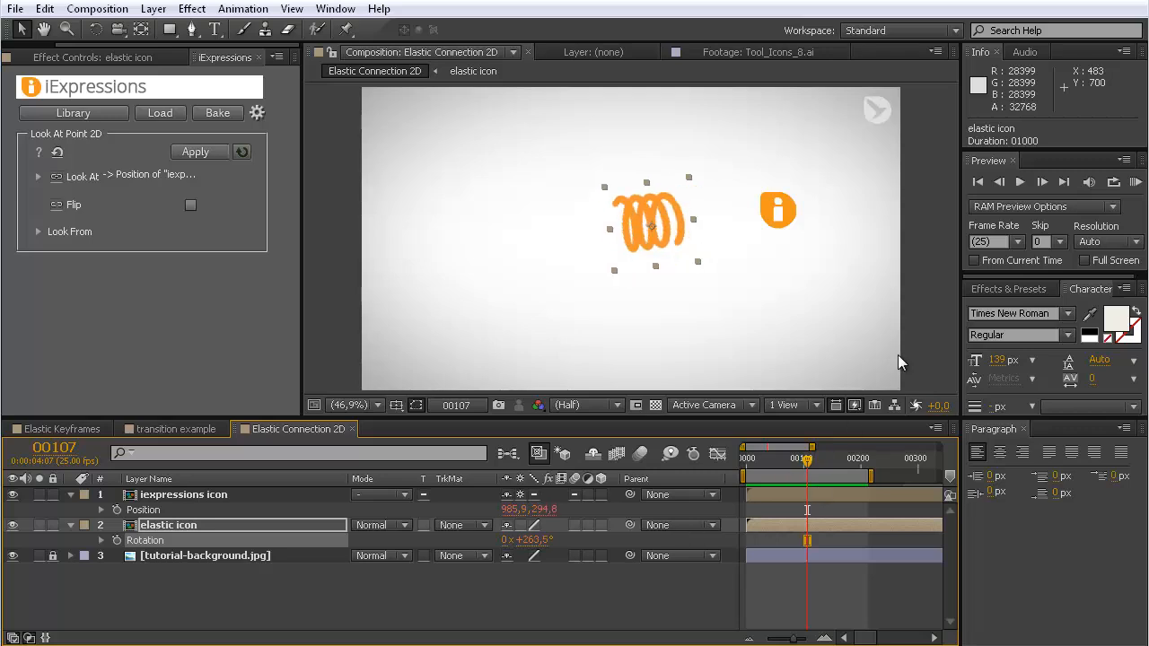
left_click(1135, 183)
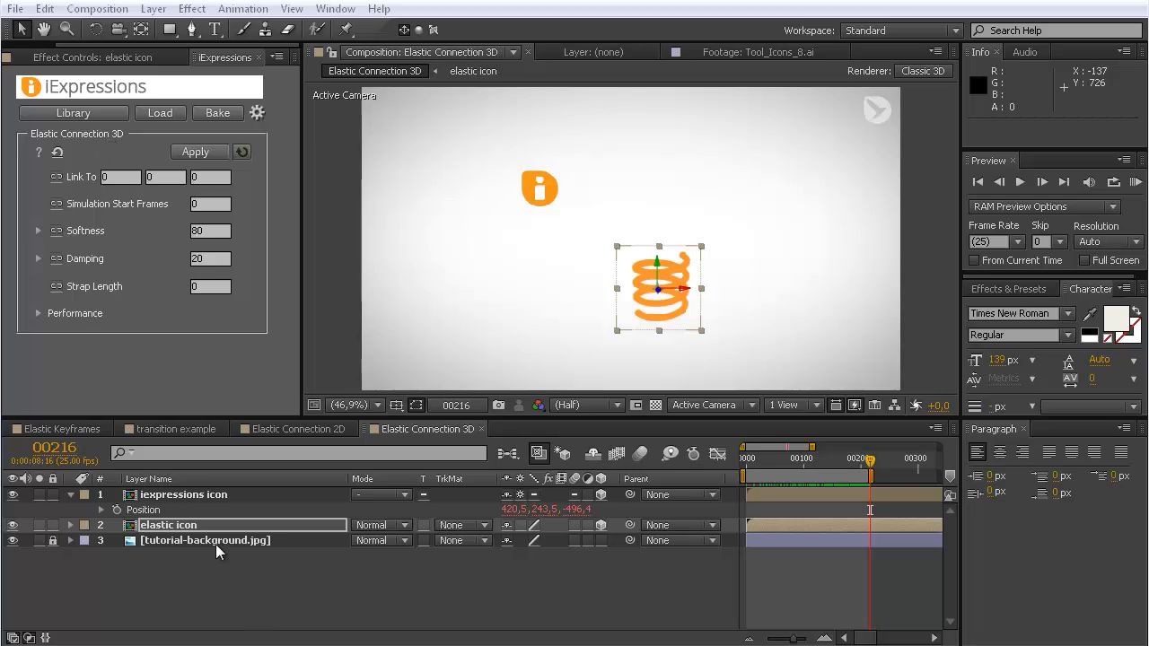
- In the Elastic Connection 3D composition, scrub to frame 82, link Link To to the iexpressions icon's Position, and set Strap Length to 300
left_click(194, 492)
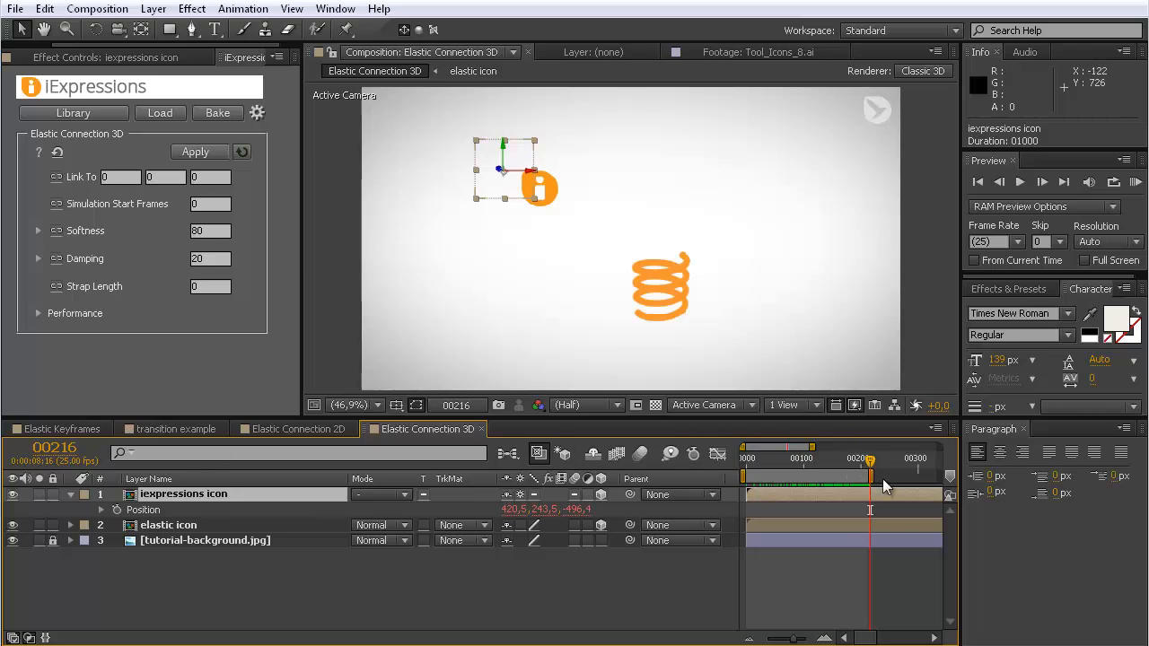
left_click_drag(876, 467, 796, 458)
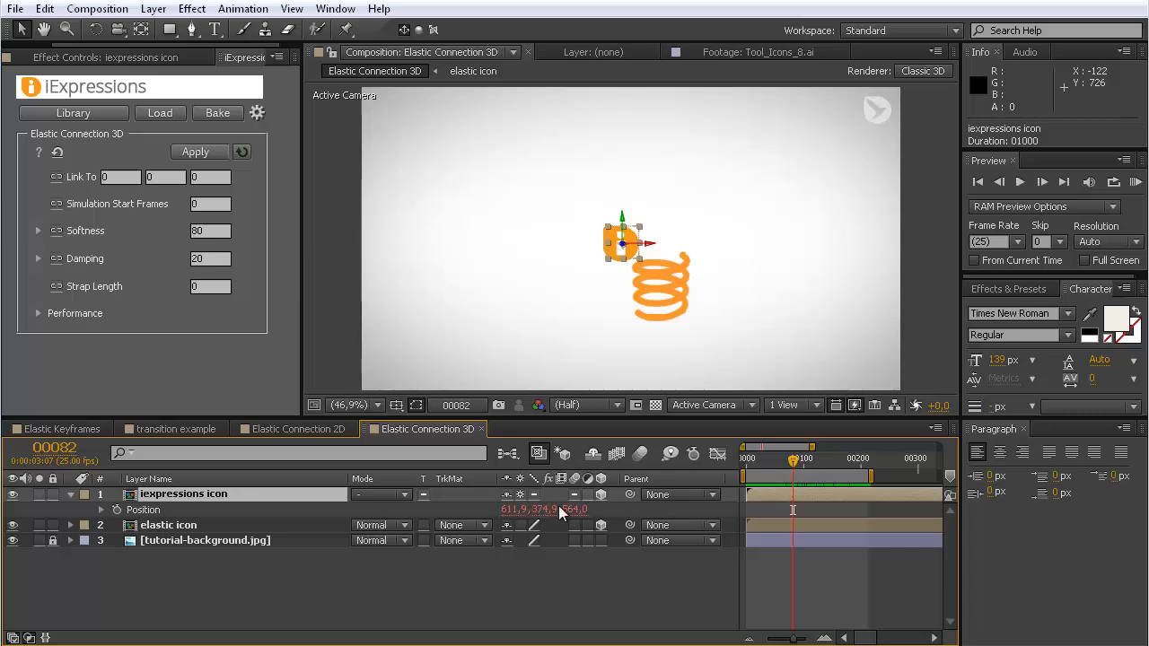
left_click(152, 509)
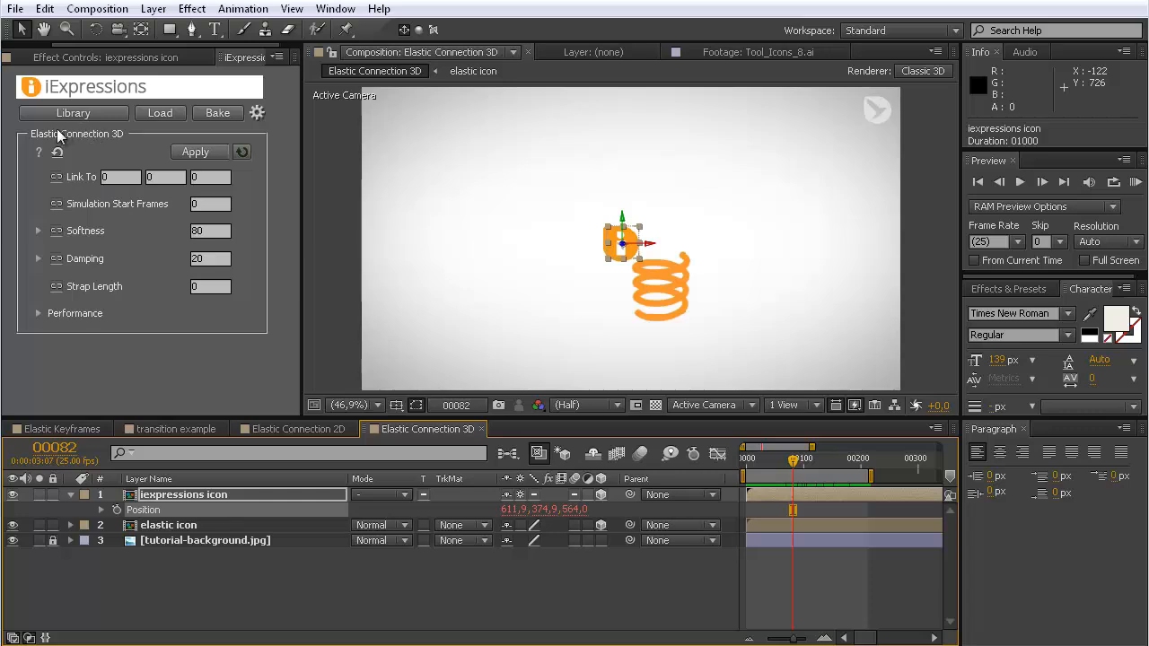
left_click(52, 177)
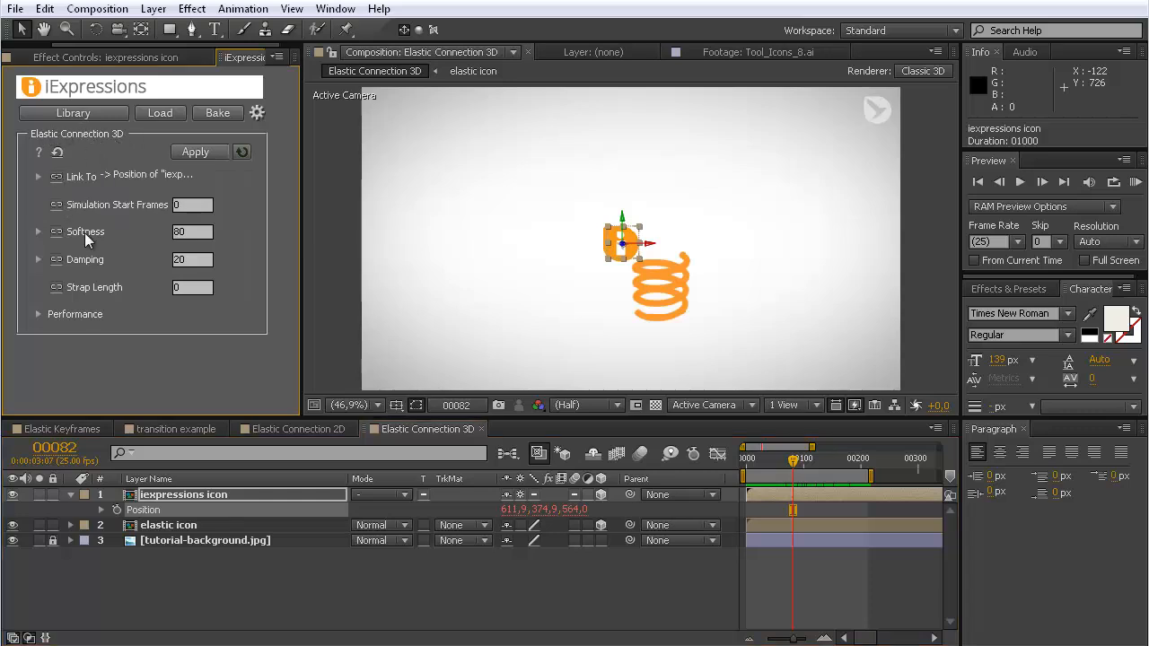
left_click(192, 287)
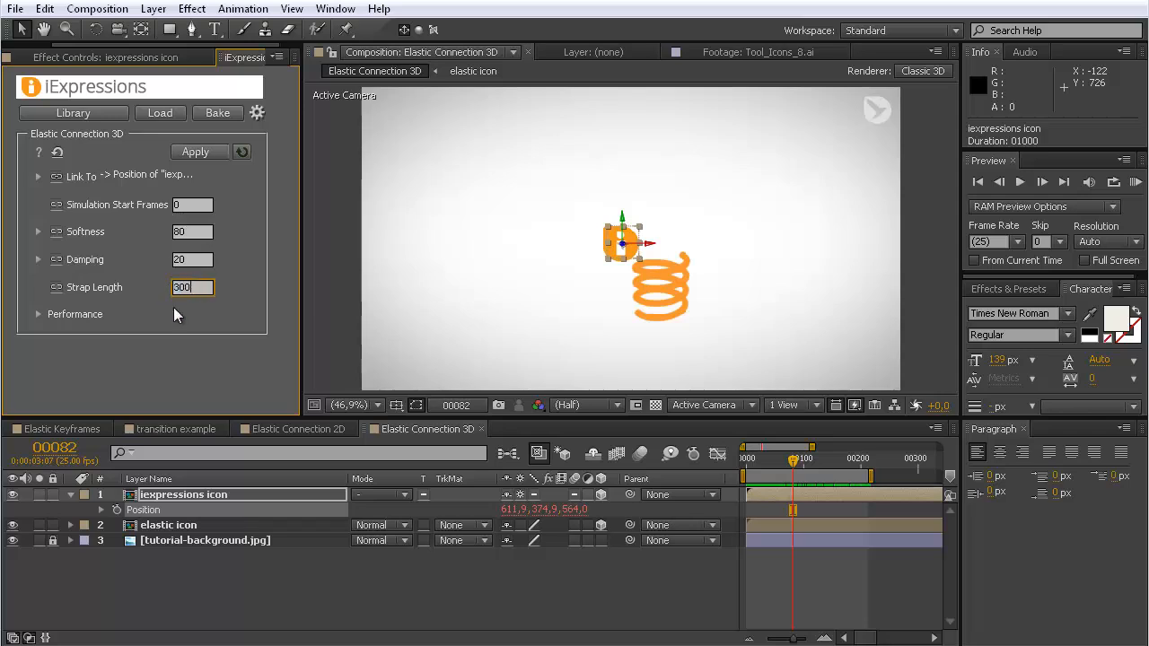
- Apply Elastic Connection 3D to the elastic icon's Position and RAM preview the 3D motion
left_click(169, 526)
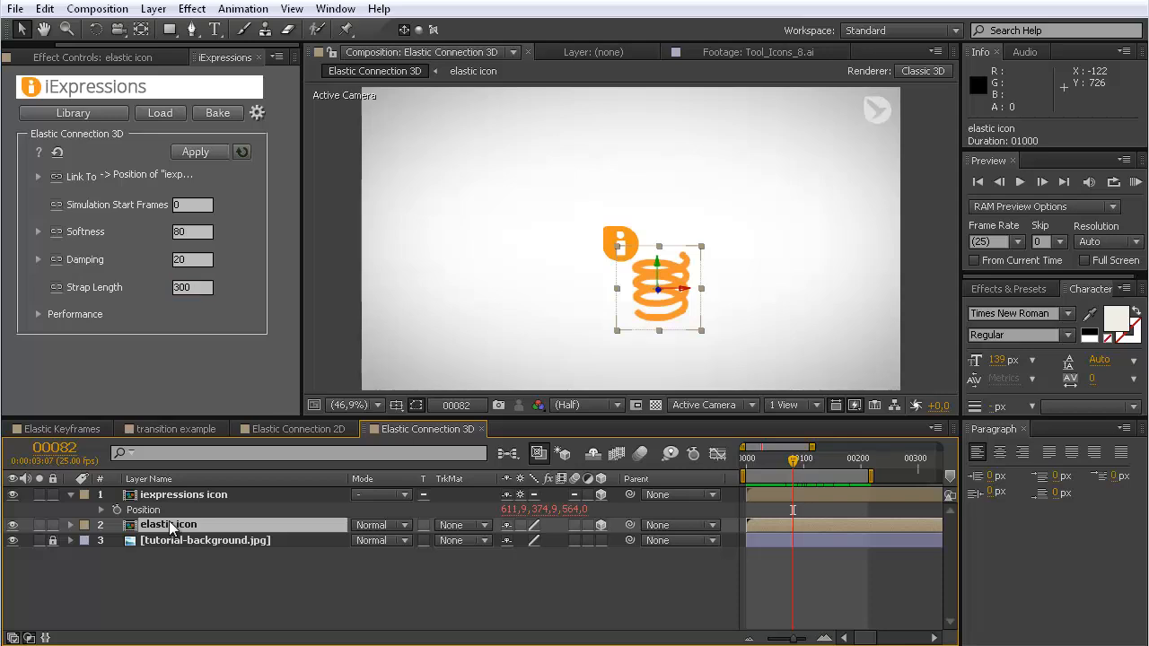
key("p")
left_click(145, 538)
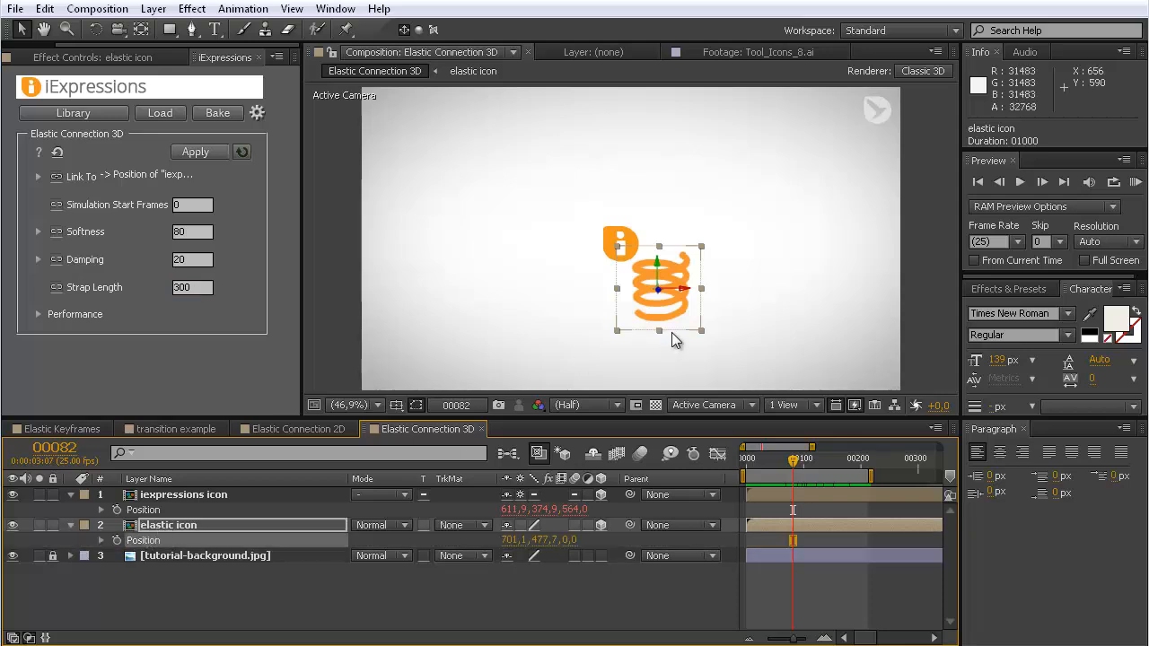
left_click(197, 151)
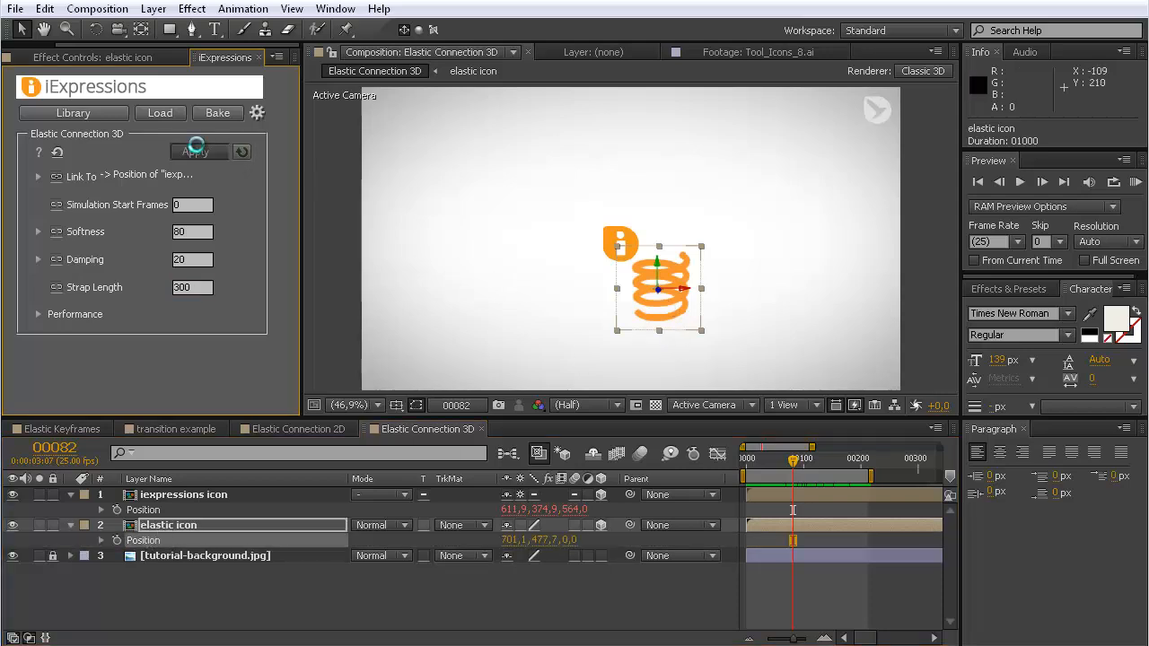
left_click(1135, 183)
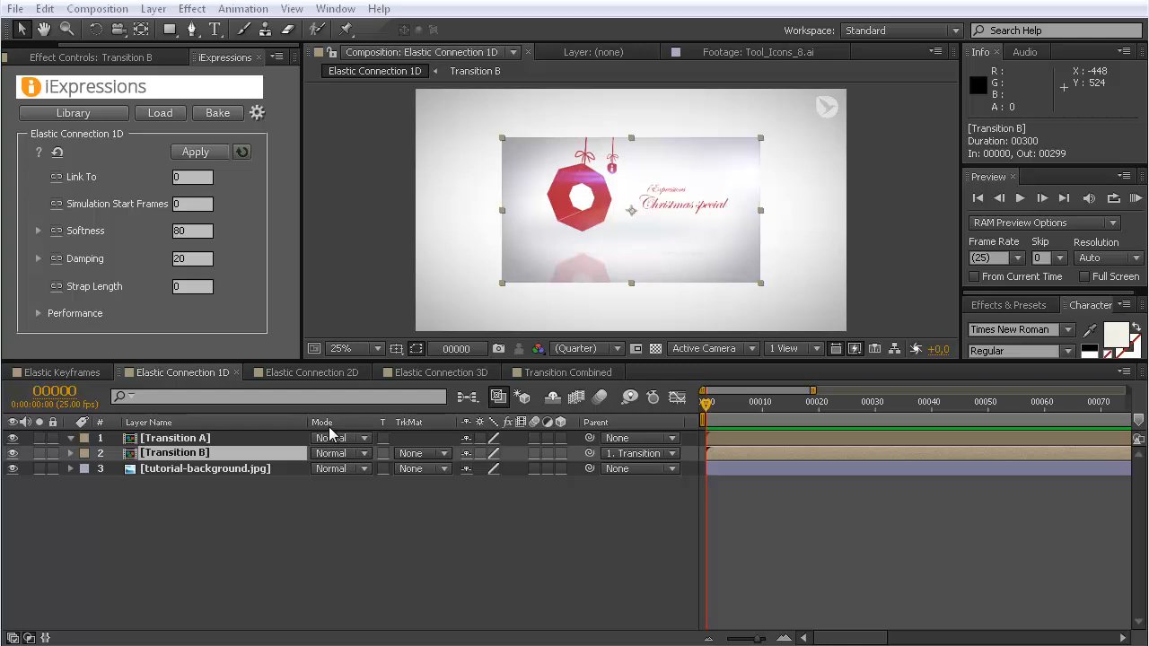
- Hide both Transition layers, then show Transition B alone and Transition A again to examine each side of the slide
left_click(235, 489)
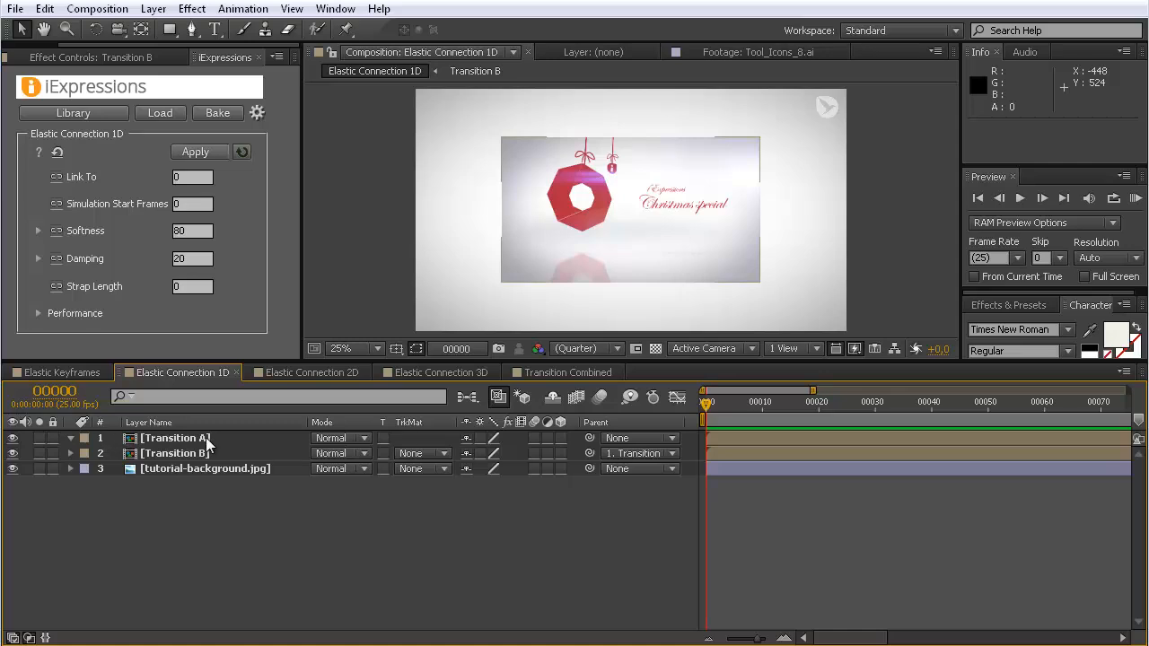
left_click(12, 438)
left_click(12, 453)
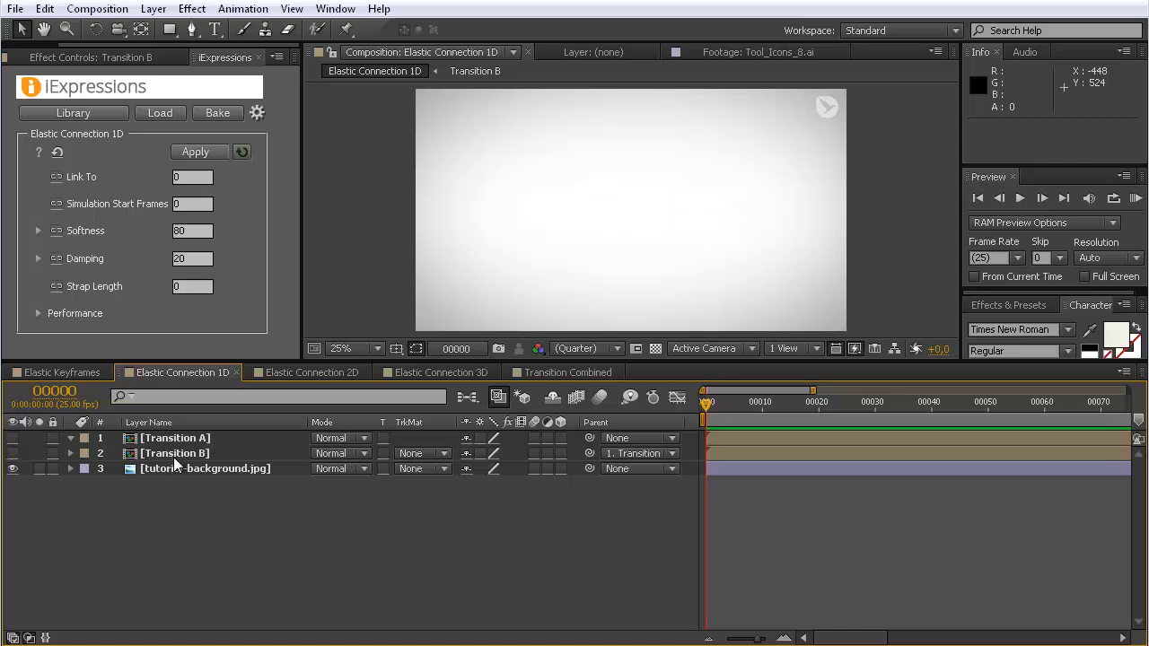
left_click(13, 453)
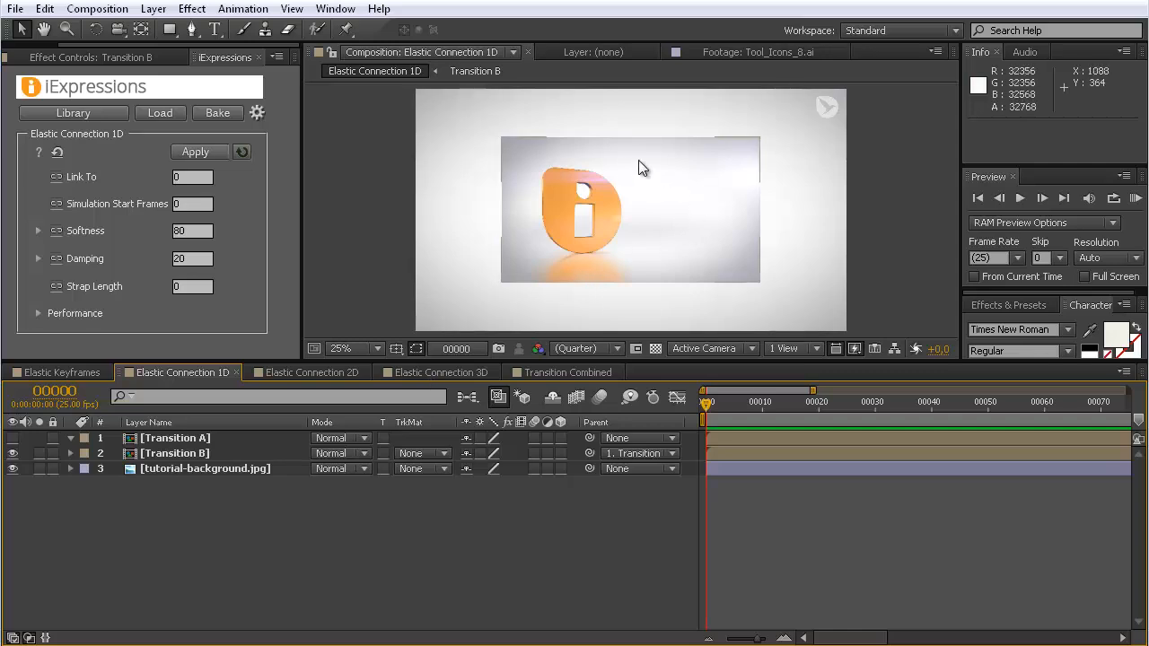
left_click(13, 438)
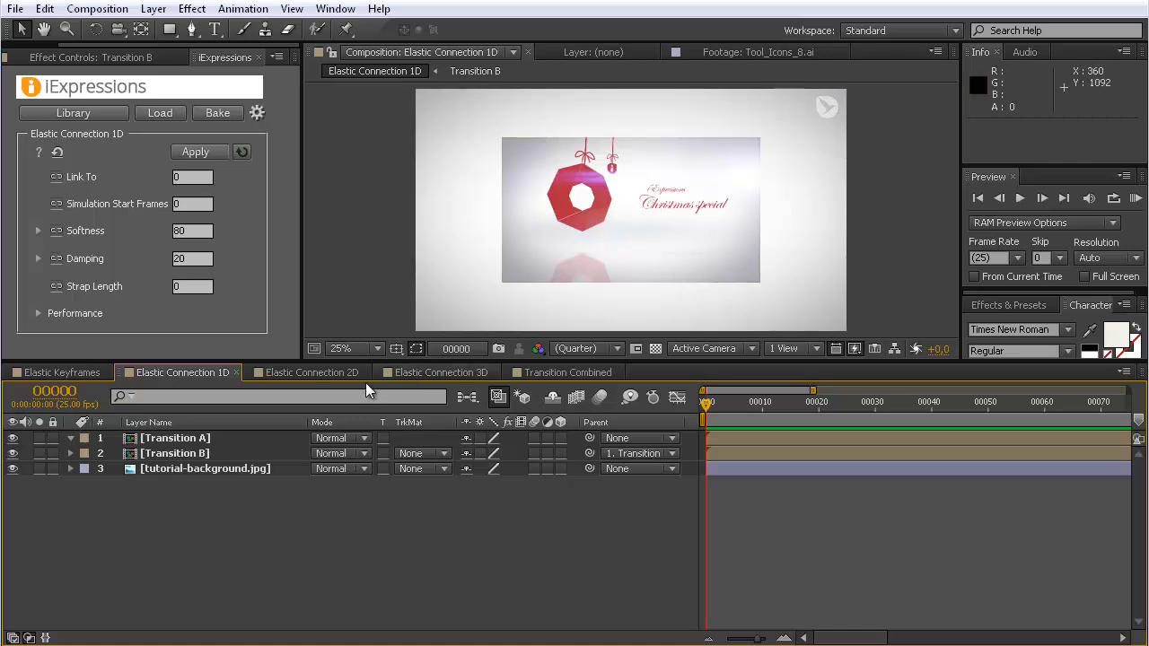
- Make the Transition A and Transition B layers 3D and set Transition B's X Rotation to 180°
left_click(197, 439)
left_click(200, 453, "shift")
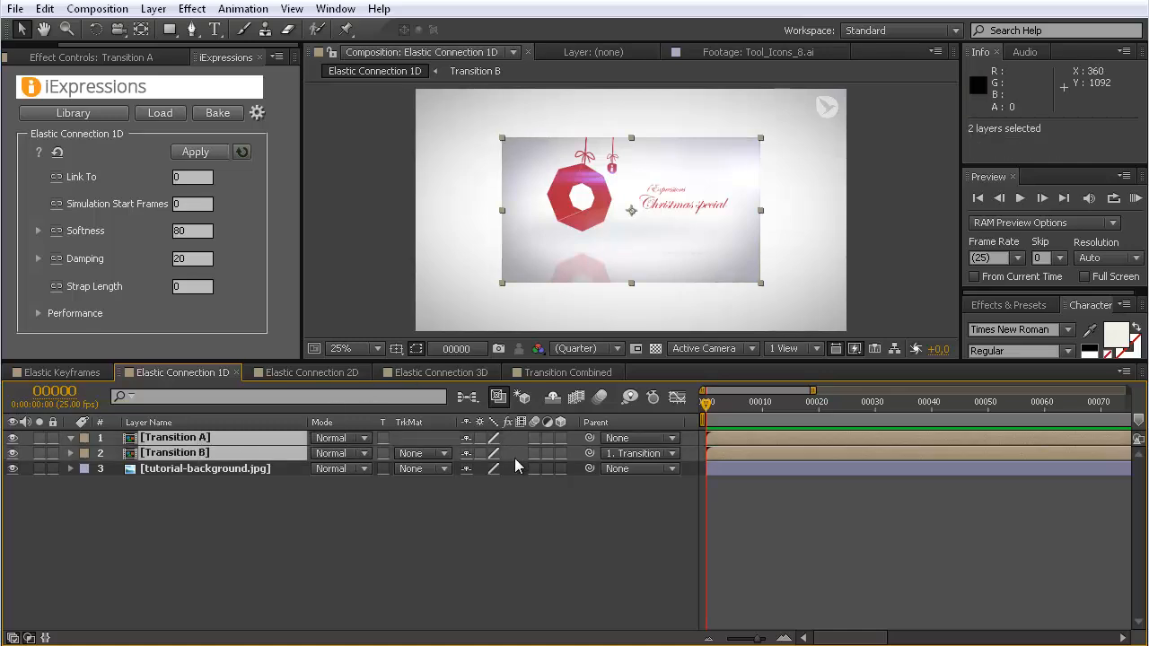
left_click(561, 438)
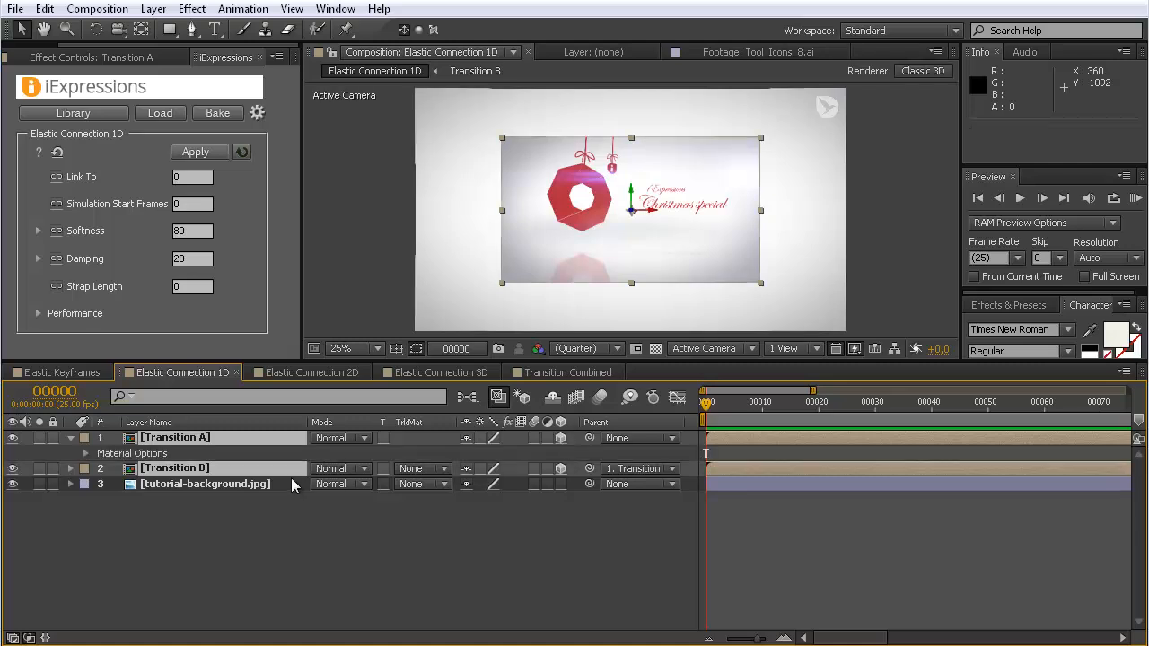
key("r")
left_click(225, 615)
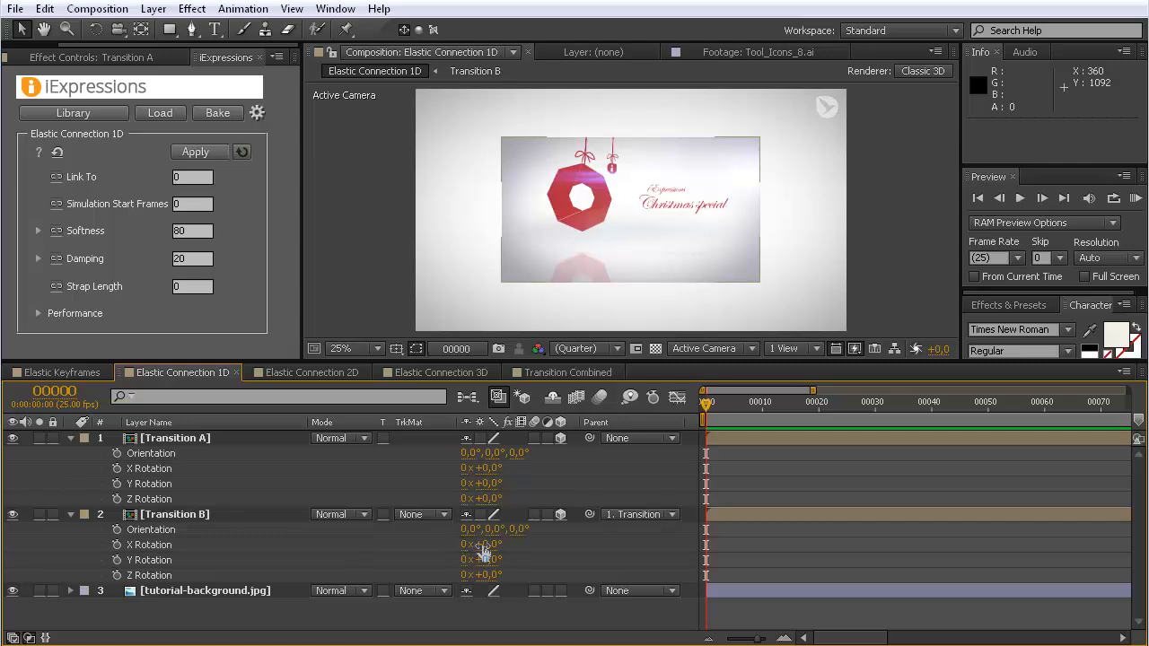
left_click_drag(481, 545, 653, 560)
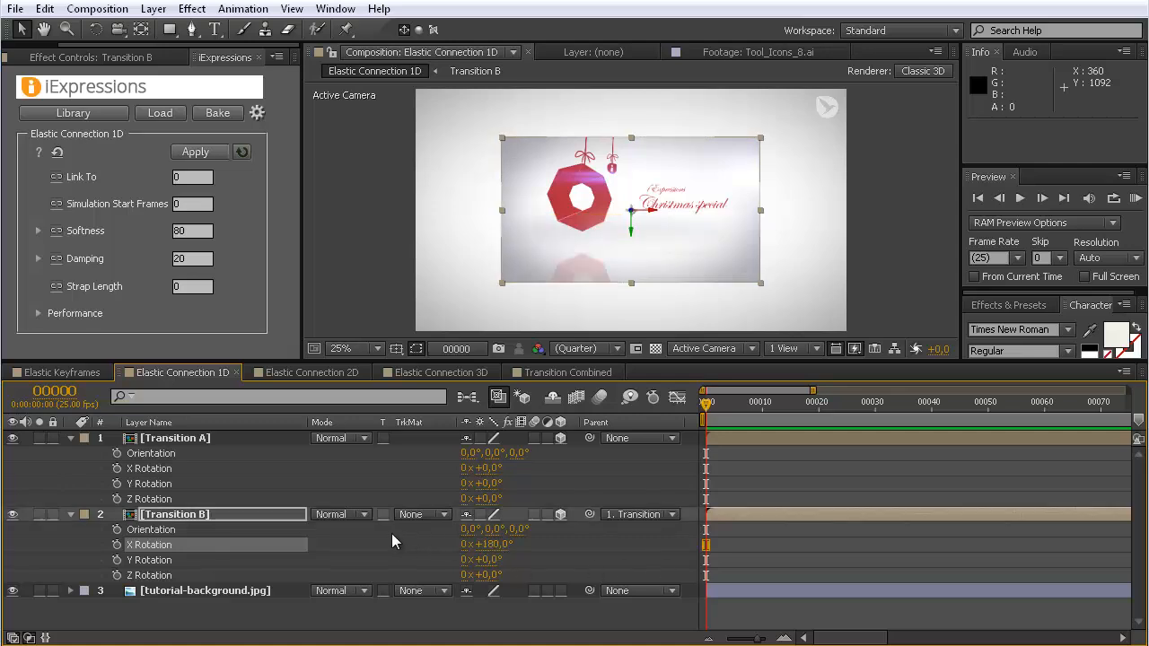
- Show Transition B's Position and offset the layer in depth by setting its Z value to 1
key("p")
left_click(537, 530)
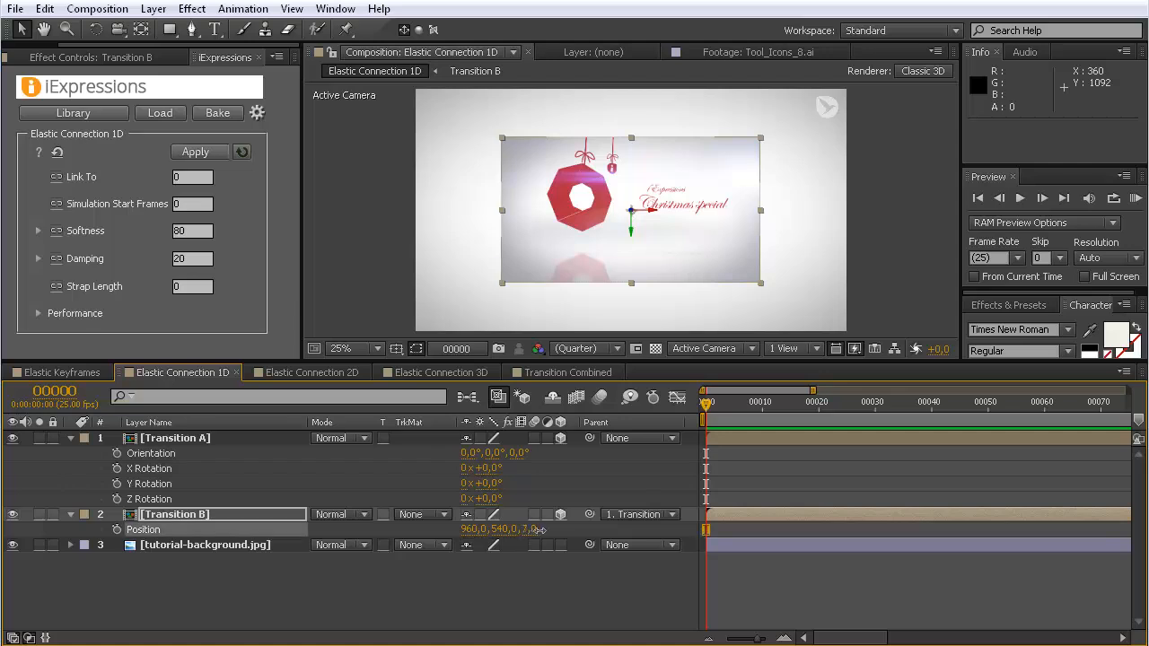
left_click_drag(536, 530, 546, 539)
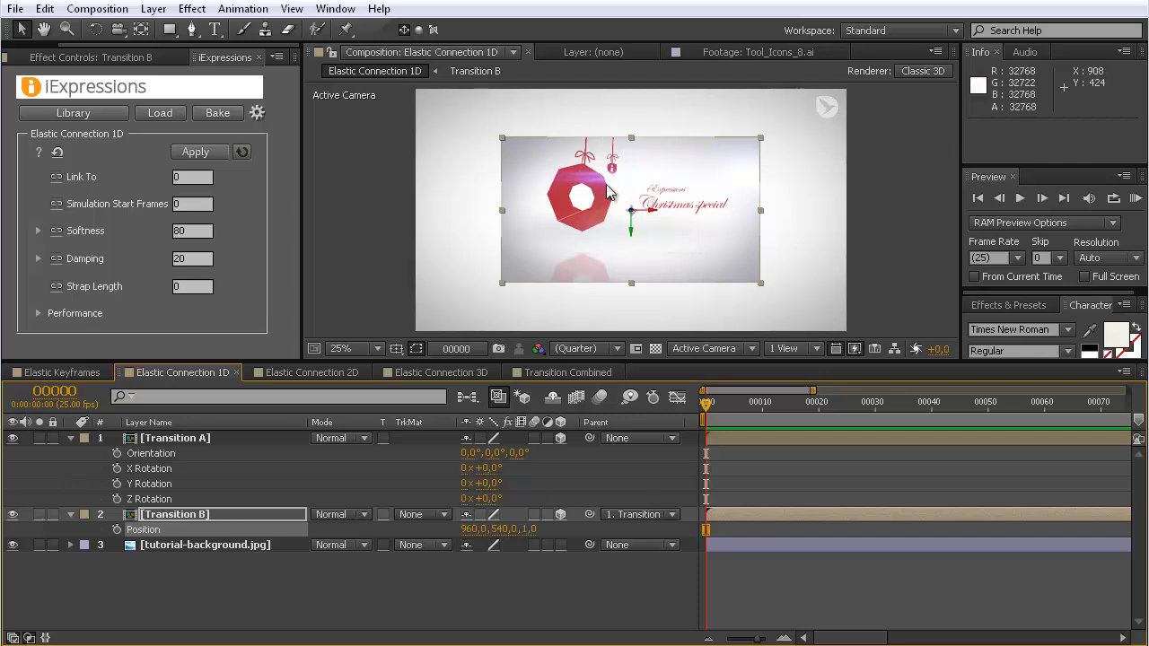
- Pre-compose Transition A and Transition B into a new composition named slide, moving all attributes into it
left_click(183, 516)
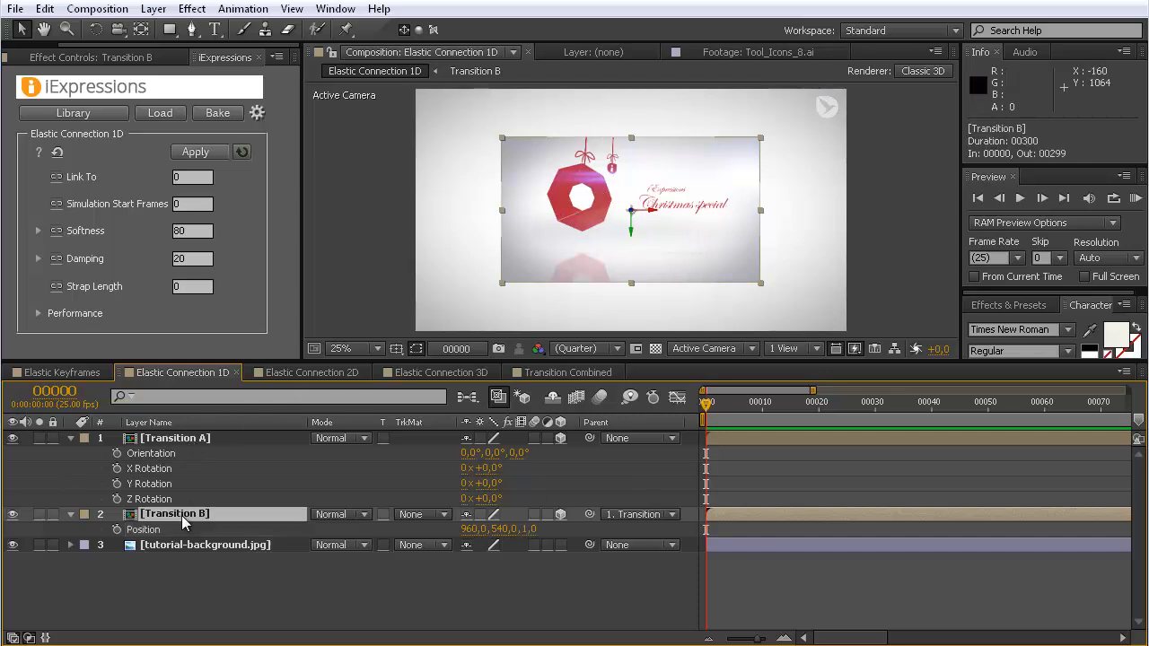
left_click(186, 440, "ctrl")
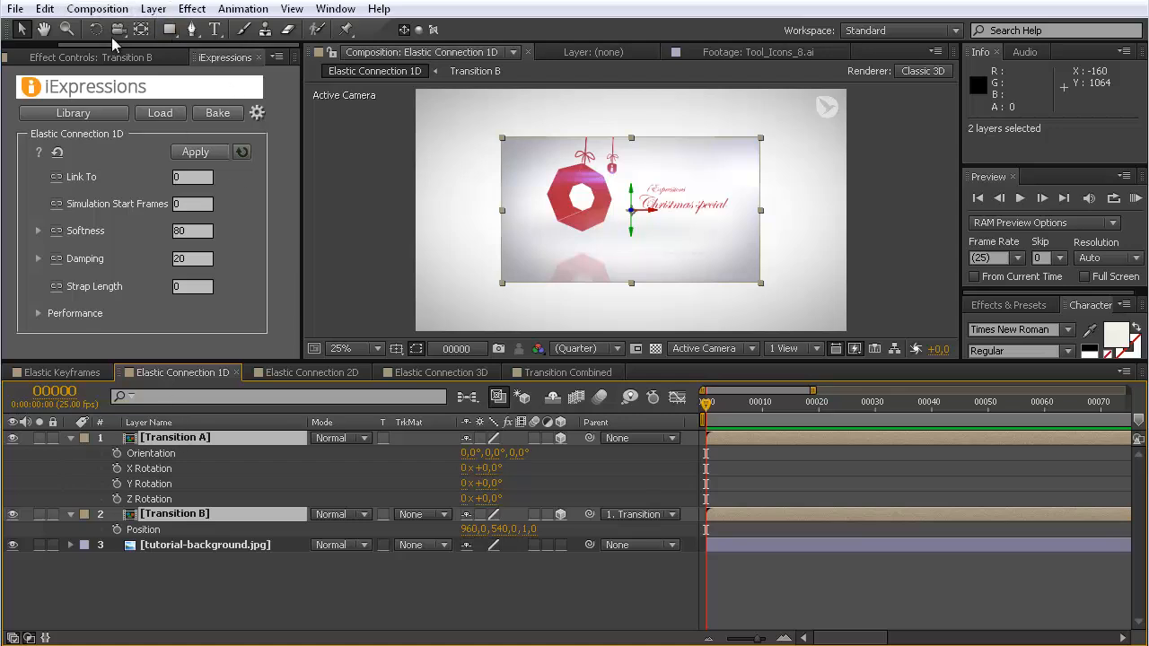
left_click(153, 8)
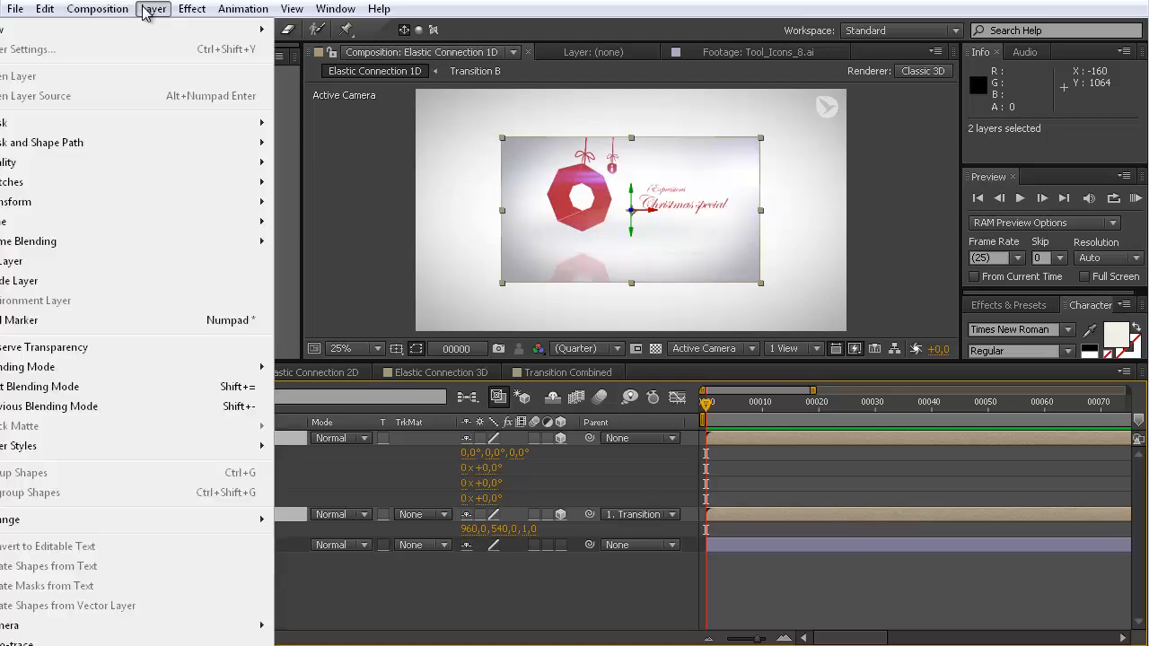
left_click(95, 645)
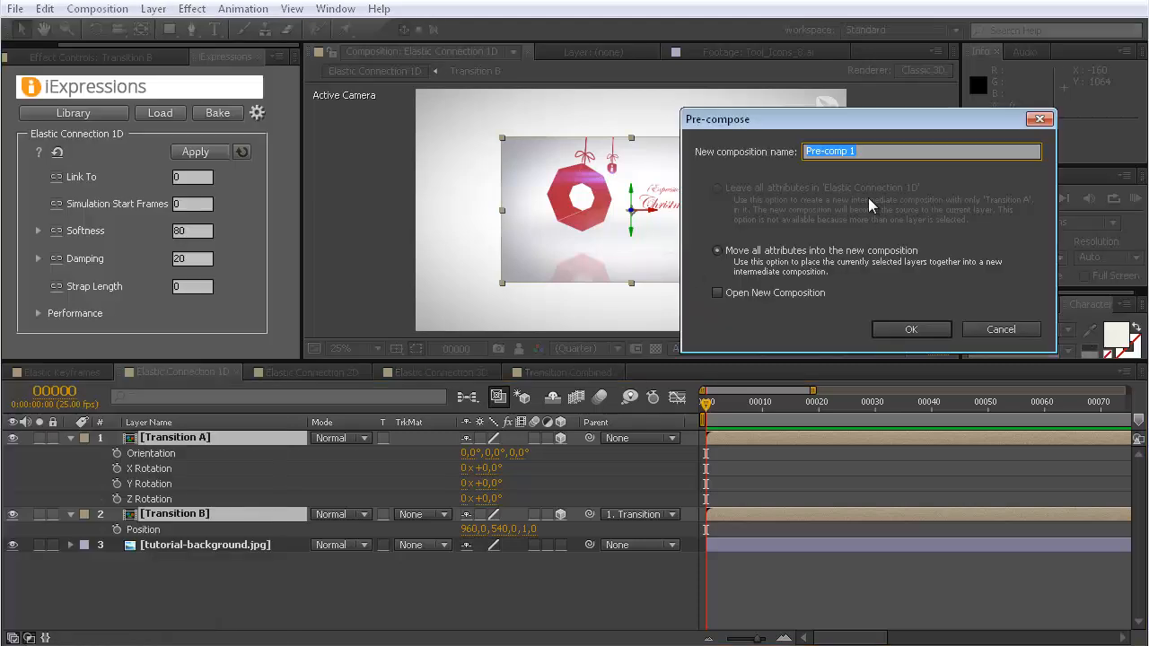
type("slide")
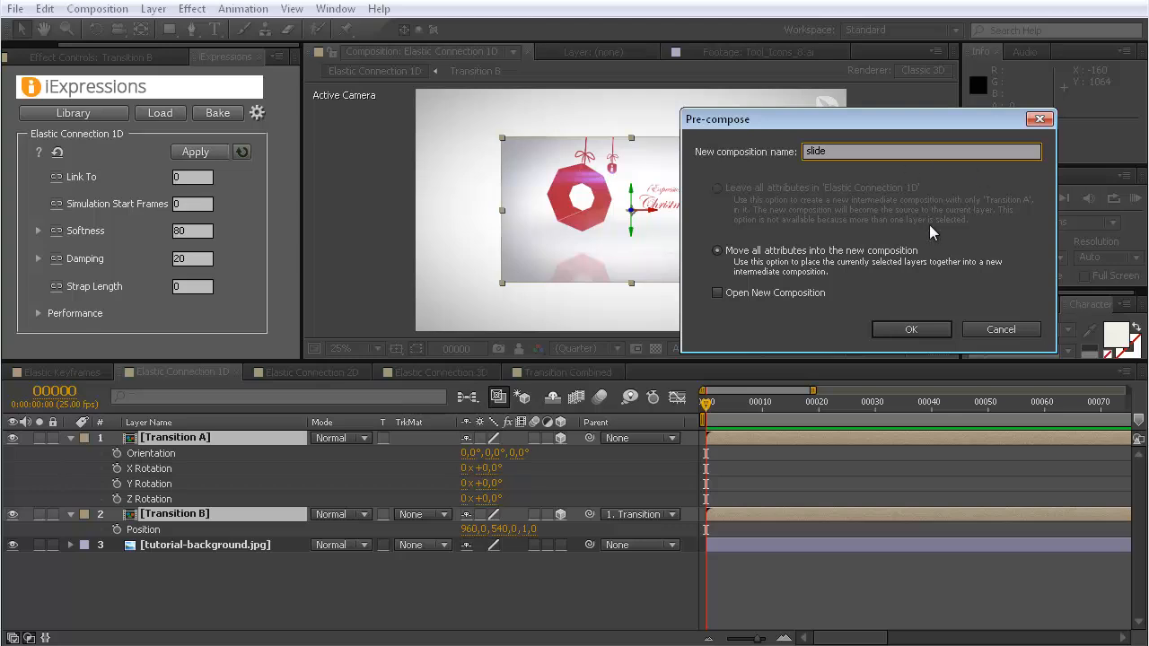
left_click(895, 325)
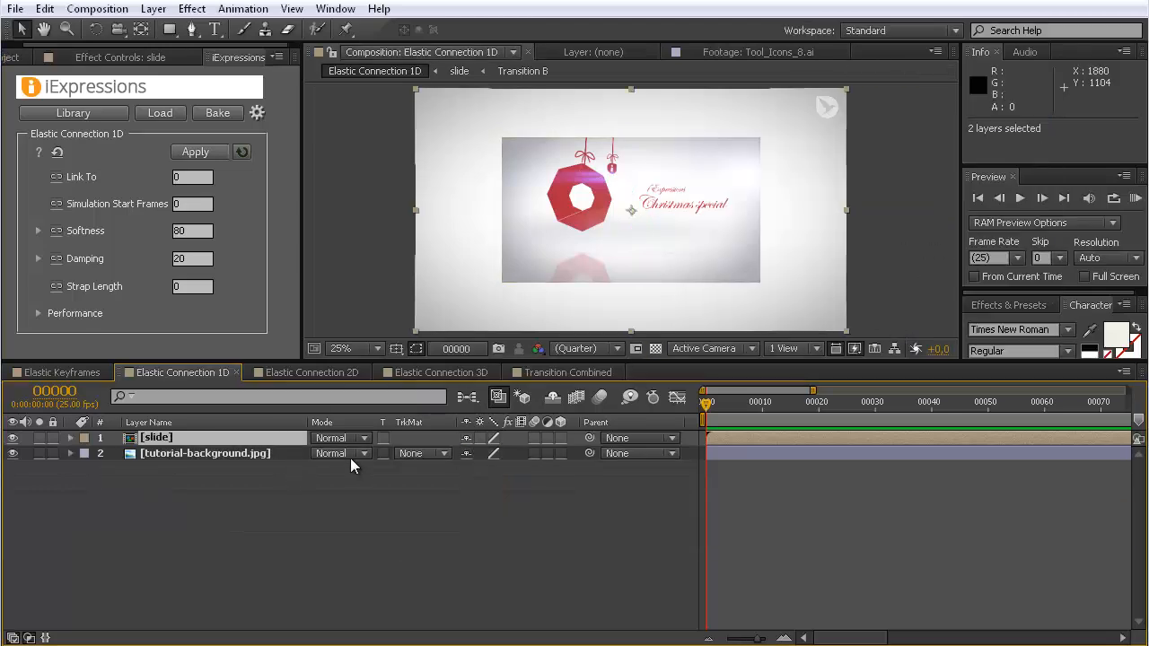
- Collapse transformations on the slide layer, make it 3D, and show its rotation properties
left_click(480, 438)
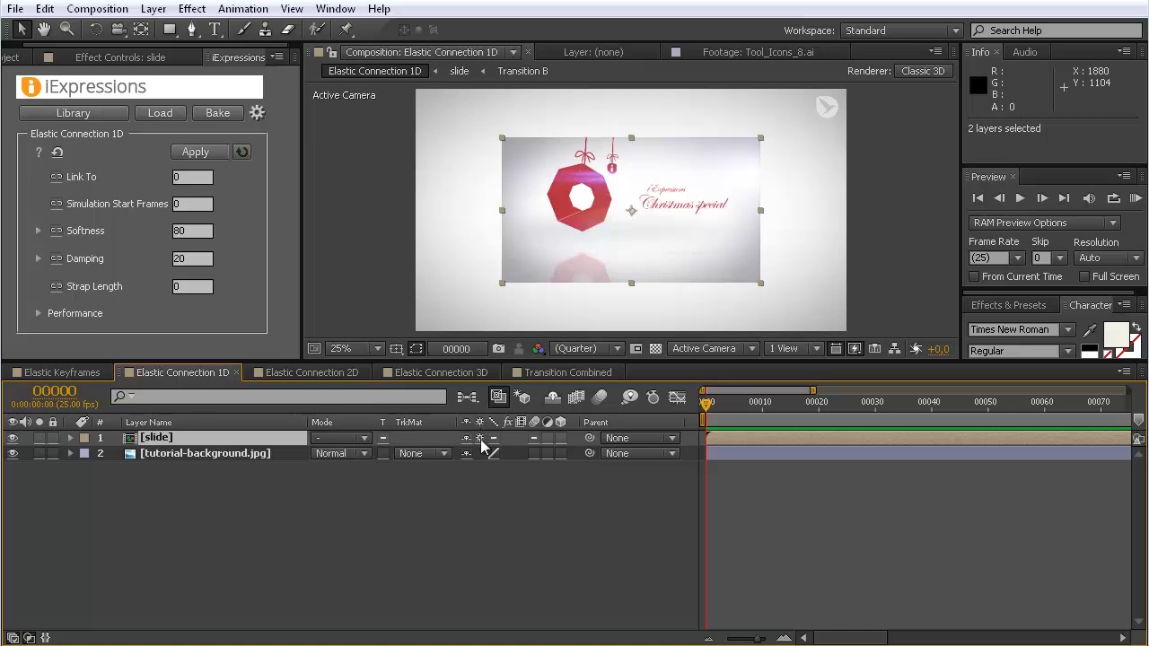
left_click(560, 438)
key("r")
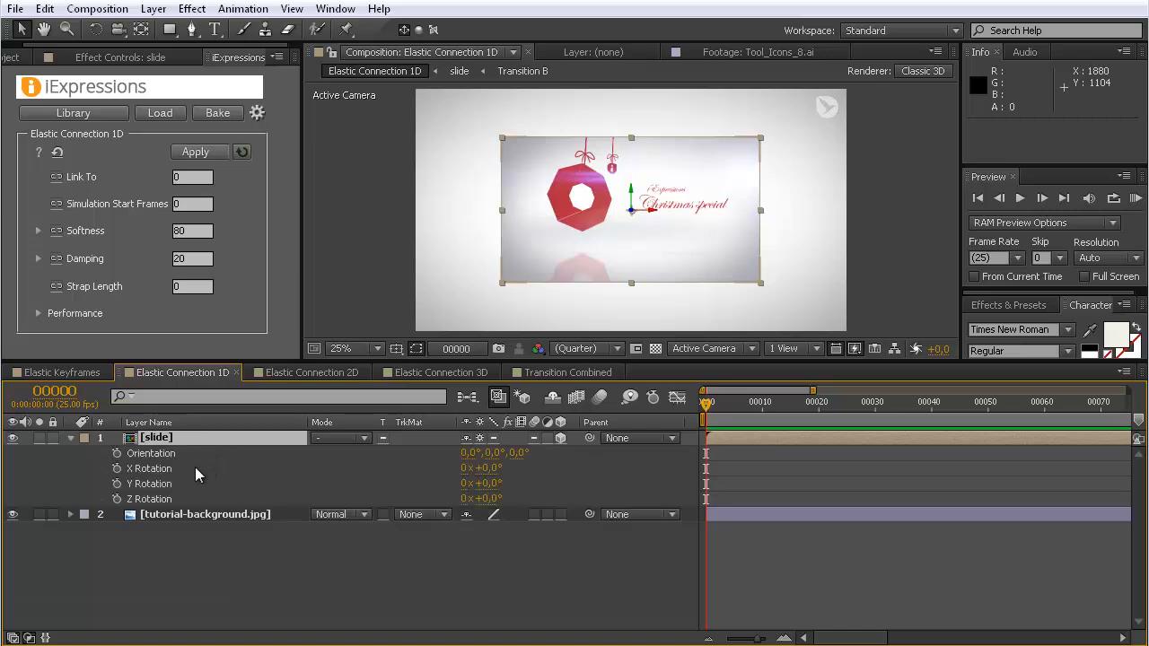
- Test the slide layer's tilt with an X Rotation of about -11° and reset it to 0°
left_click_drag(476, 474, 441, 475)
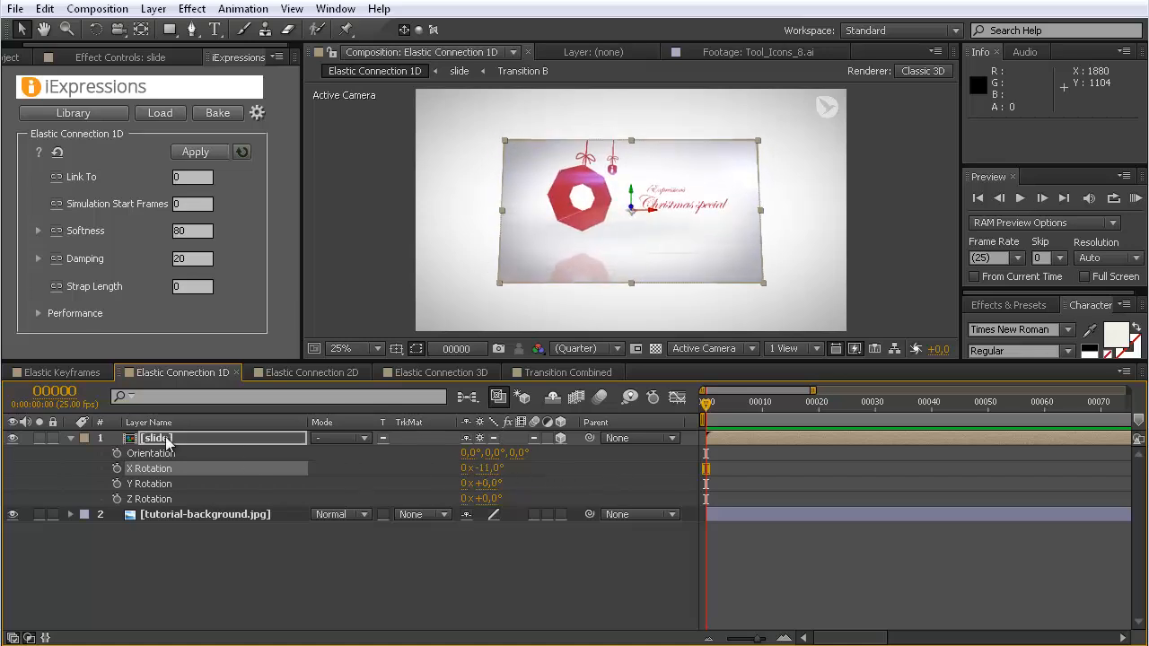
left_click(177, 439)
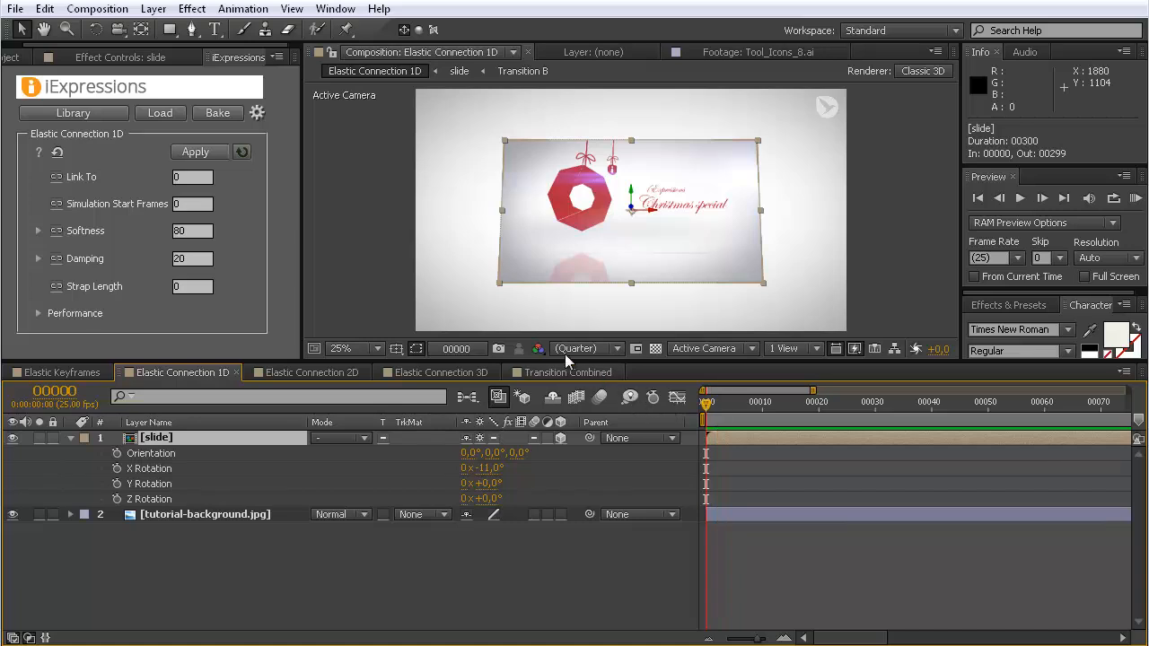
left_click(483, 469)
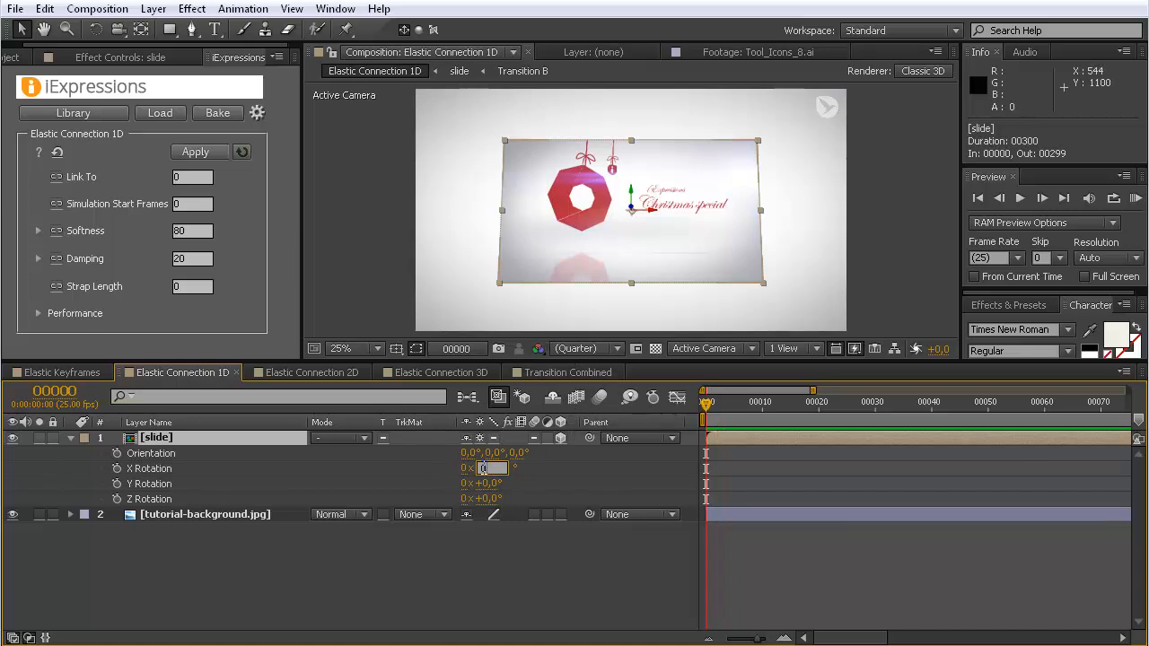
type("0")
key("Return")
- Draw a rectangular mask on the slide layer around its left part, ending just past the layer's centre
left_click(169, 29)
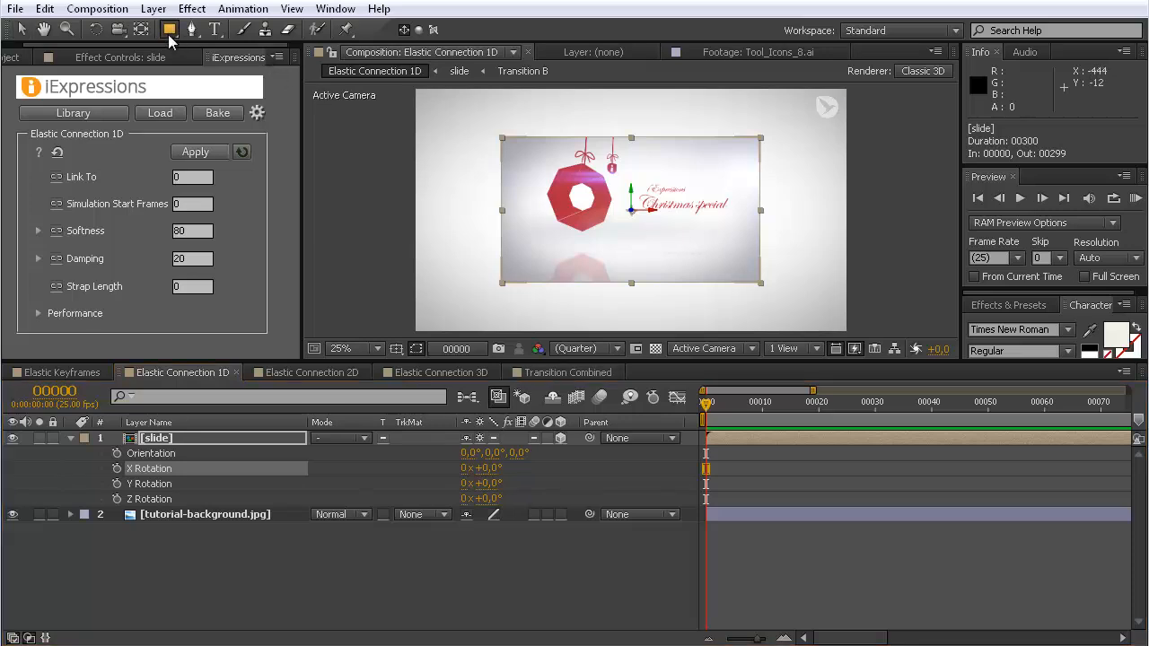
left_click_drag(489, 126, 581, 217)
left_click_drag(615, 263, 654, 305)
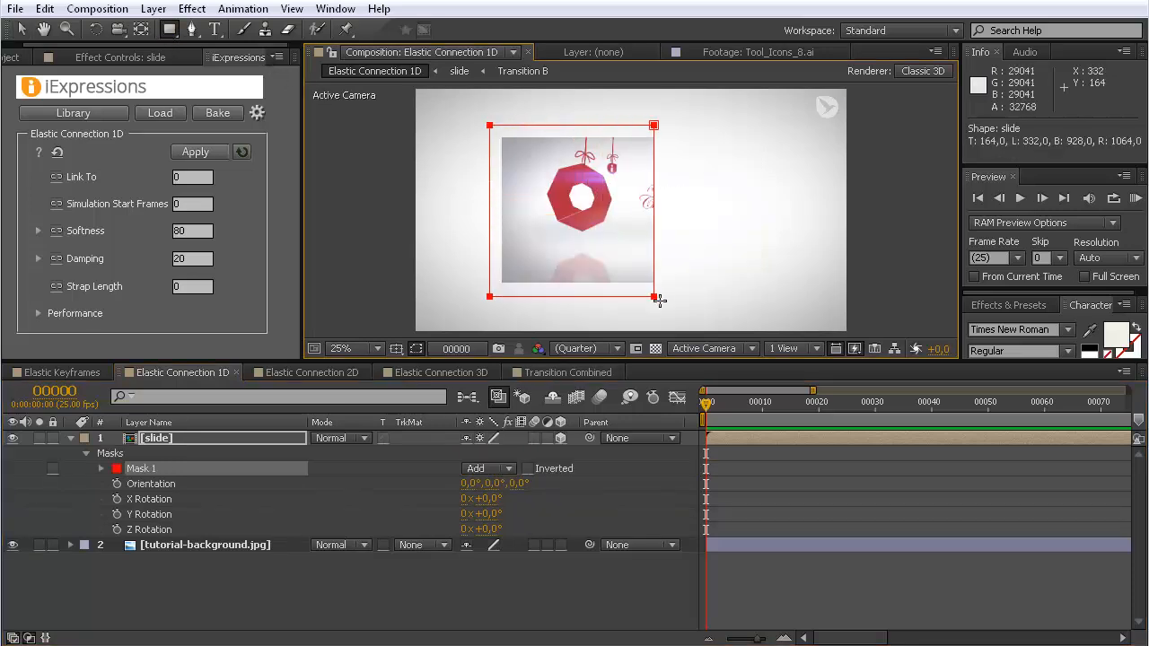
left_click(156, 467)
- Duplicate the masked slide layer and set the copy's Mask 1 mode to Subtract
left_click(160, 438)
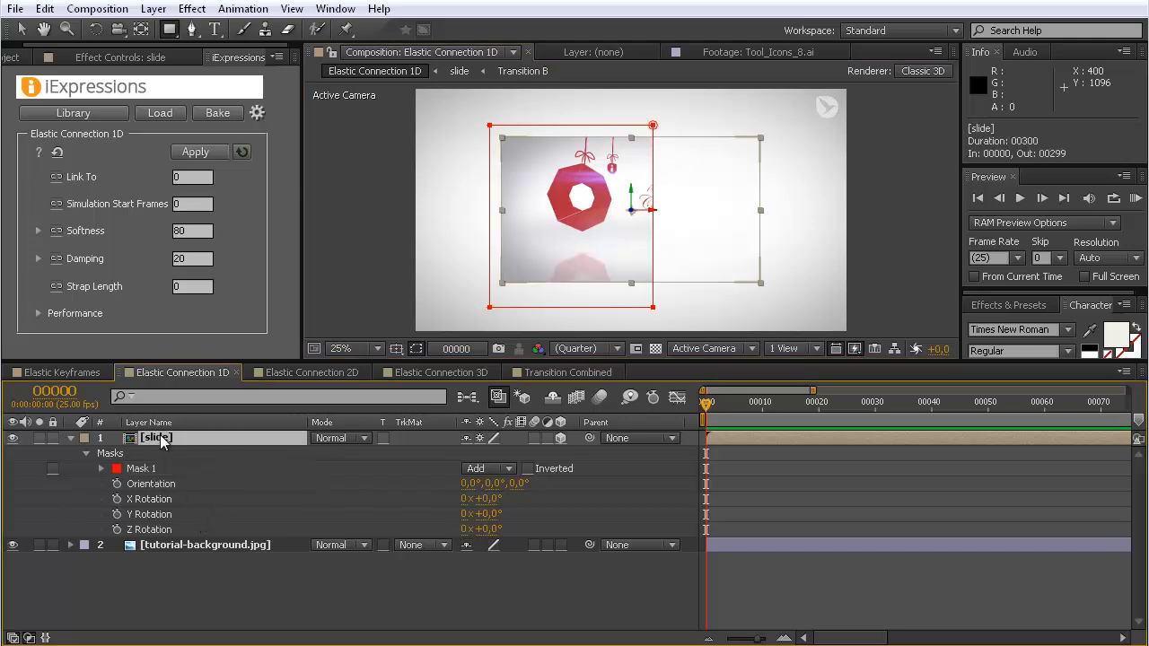
key("ctrl+d")
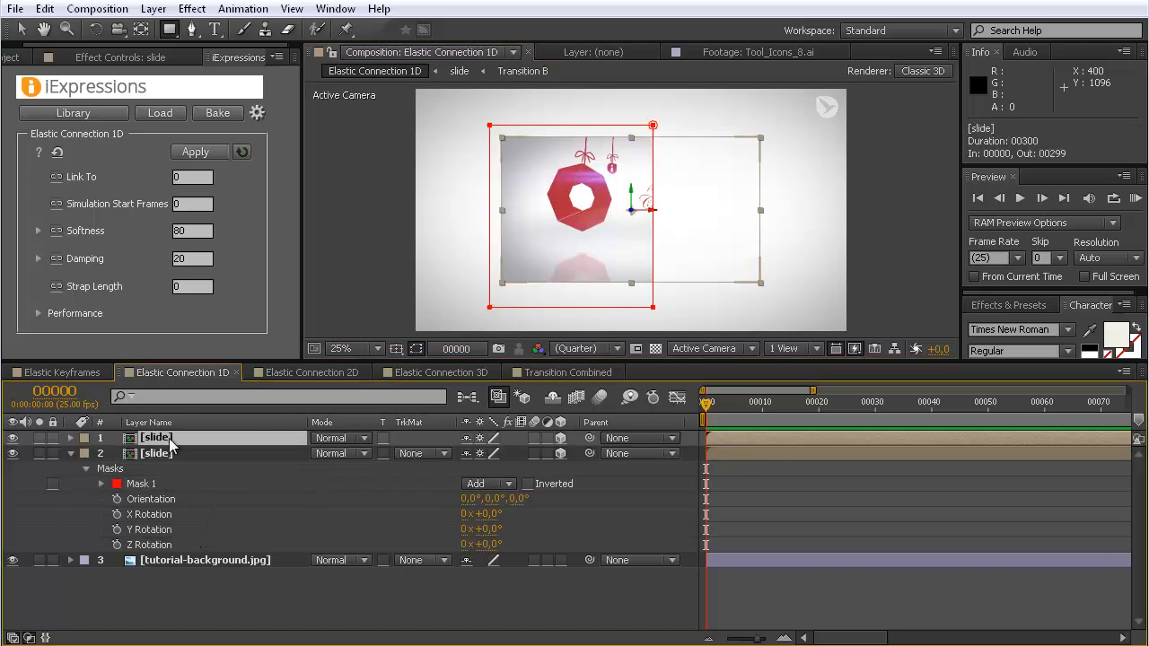
key("m")
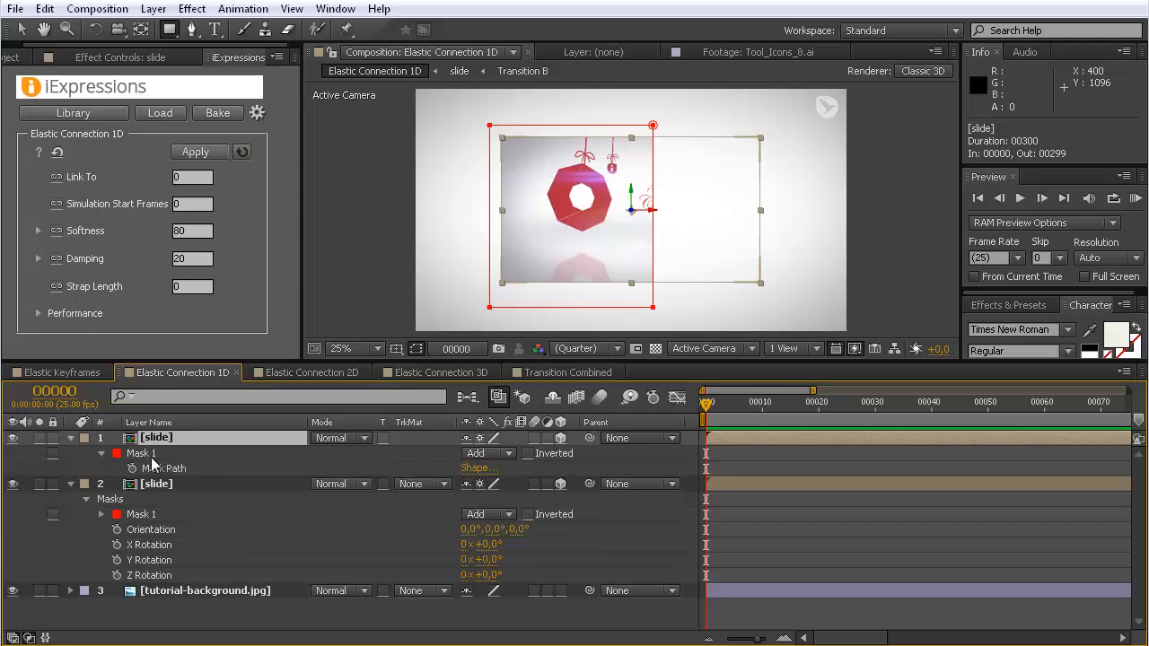
left_click(510, 453)
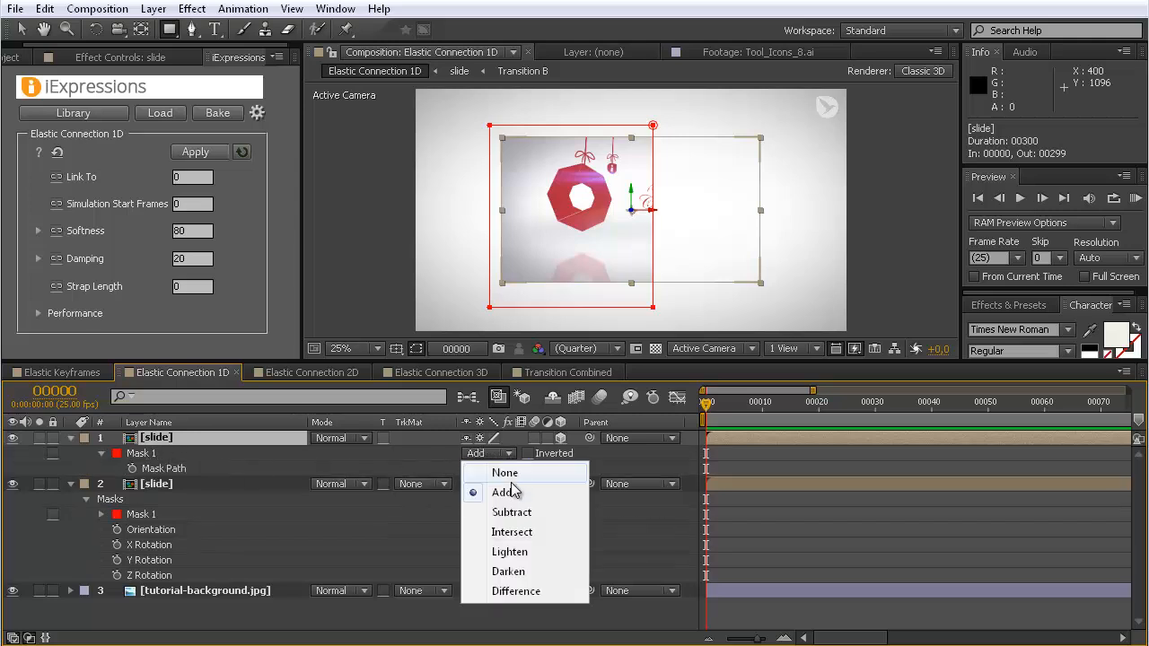
left_click(514, 513)
left_click(249, 599)
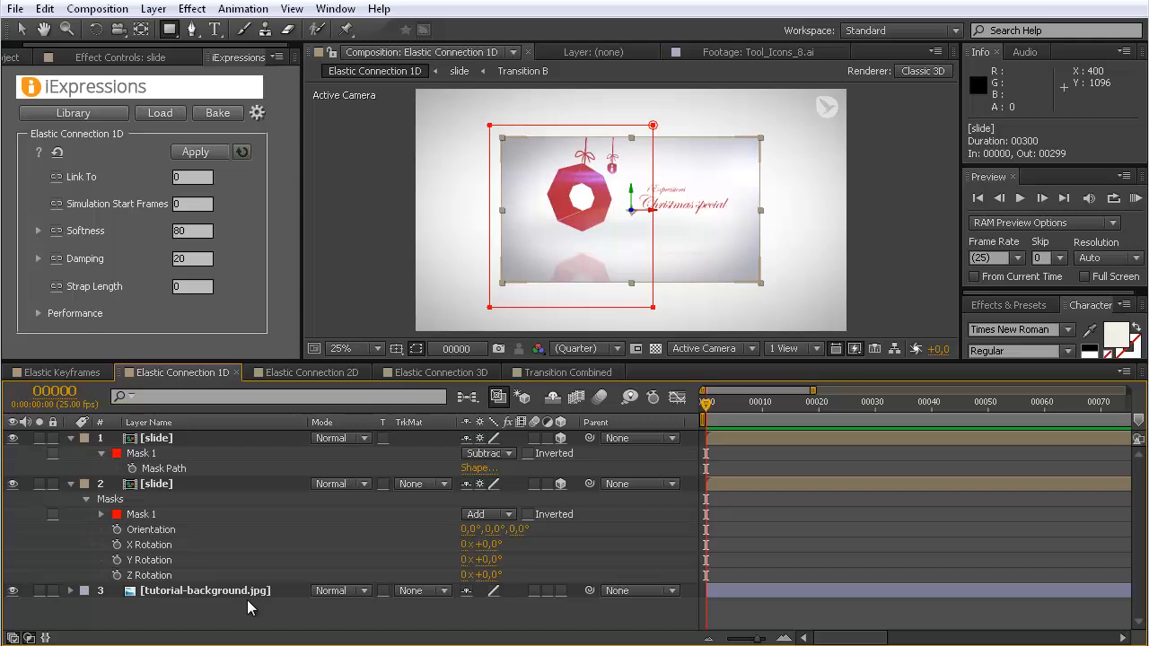
- Show the lower slide layer's rotation properties and set its X Rotation to 60°
left_click(162, 484)
key("r")
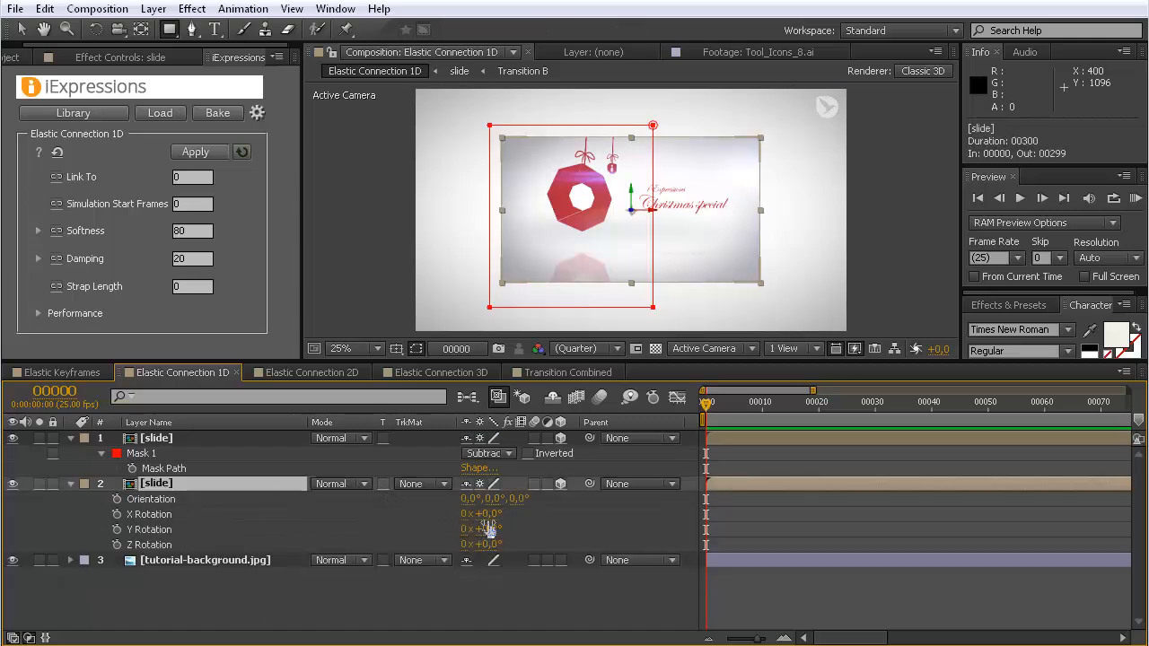
left_click_drag(483, 514, 567, 537)
left_click(254, 481)
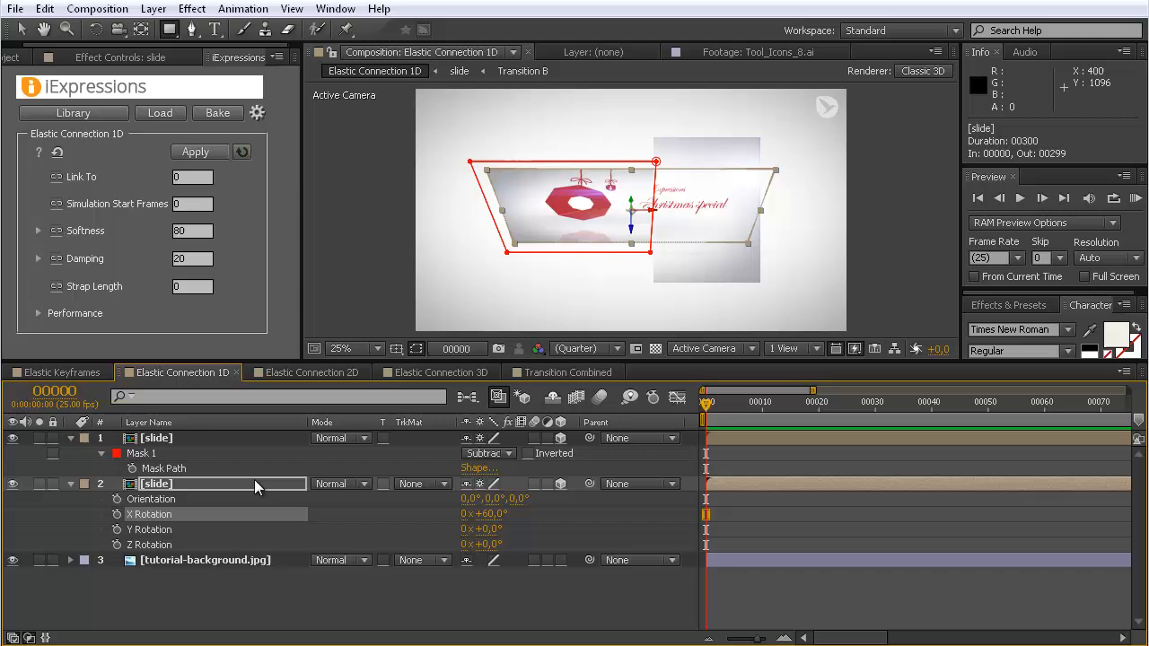
- Show the upper slide layer's rotation properties, test a small X Rotation, reset it to 0°, and keep that layer selected
left_click(165, 438)
key("r")
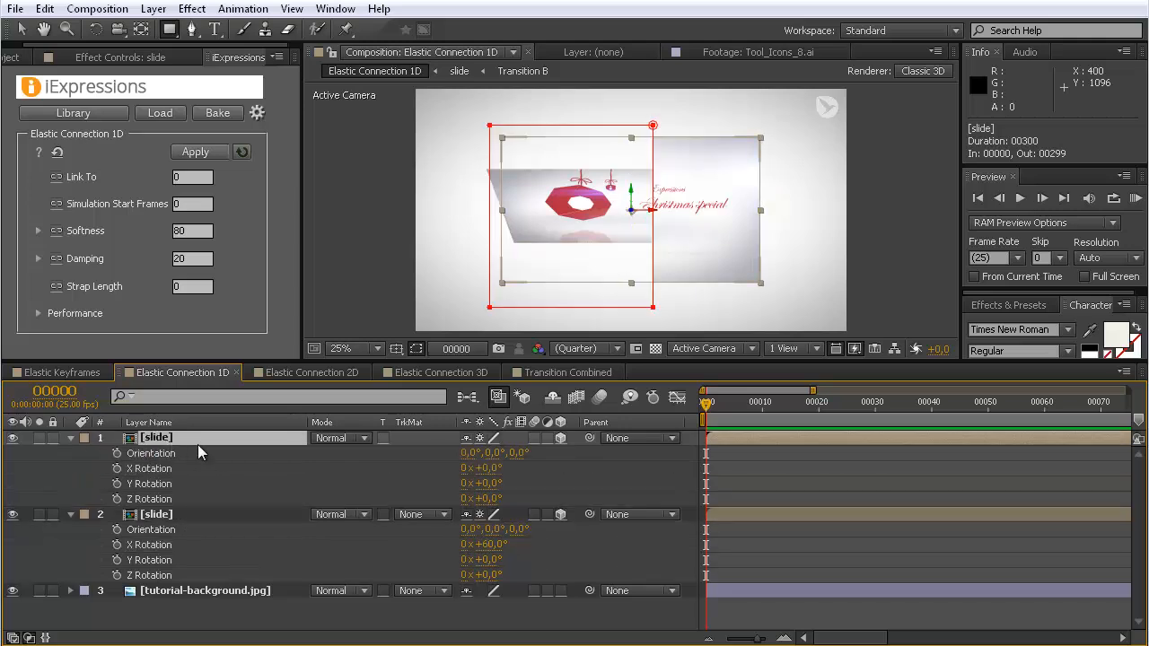
left_click_drag(485, 468, 505, 482)
left_click(487, 469)
type("0")
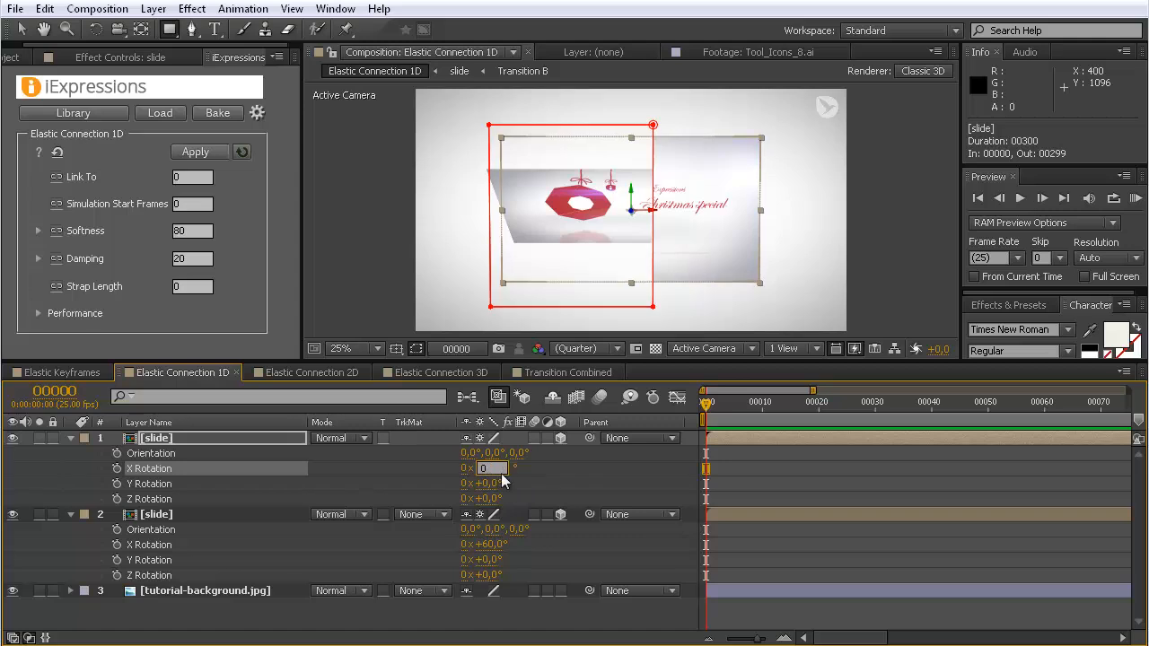
key("Return")
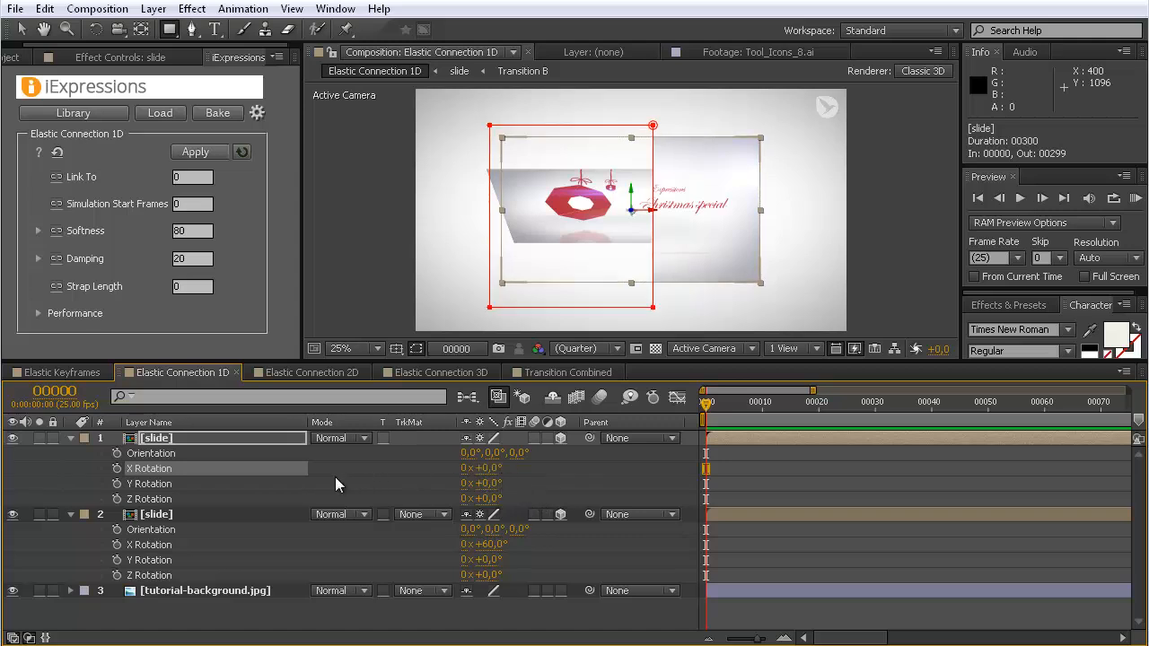
left_click(151, 545)
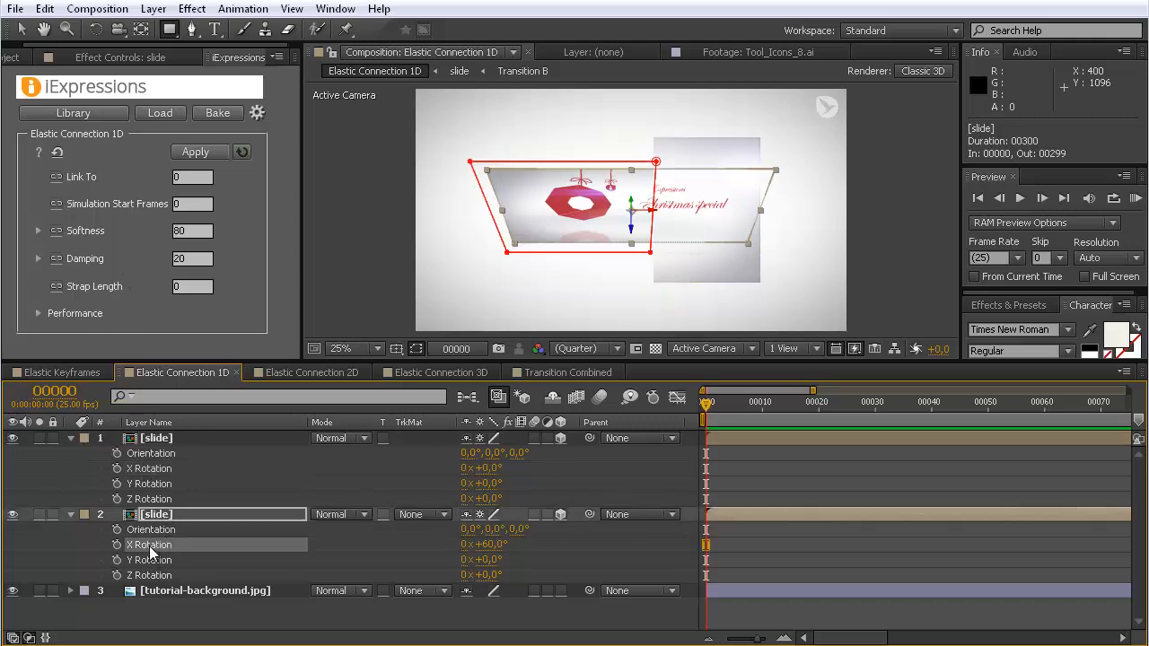
left_click(226, 443)
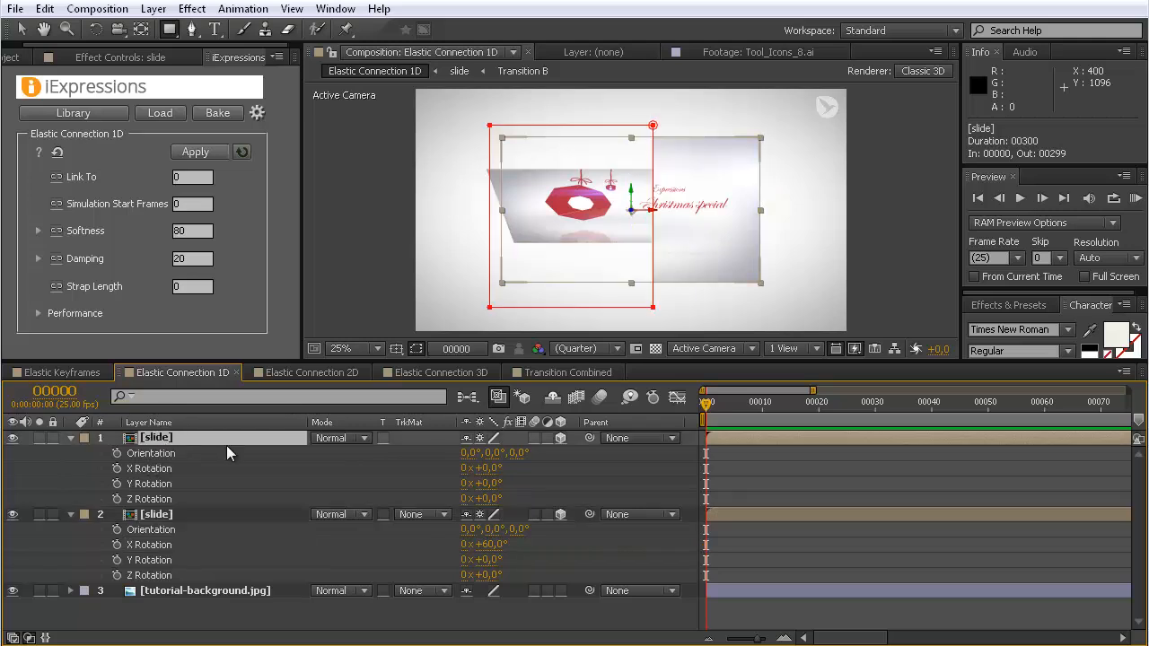
- Rename the upper slide layer as "slide 2" and the lower slide layer as "slide 1"
key("Return")
type("s")
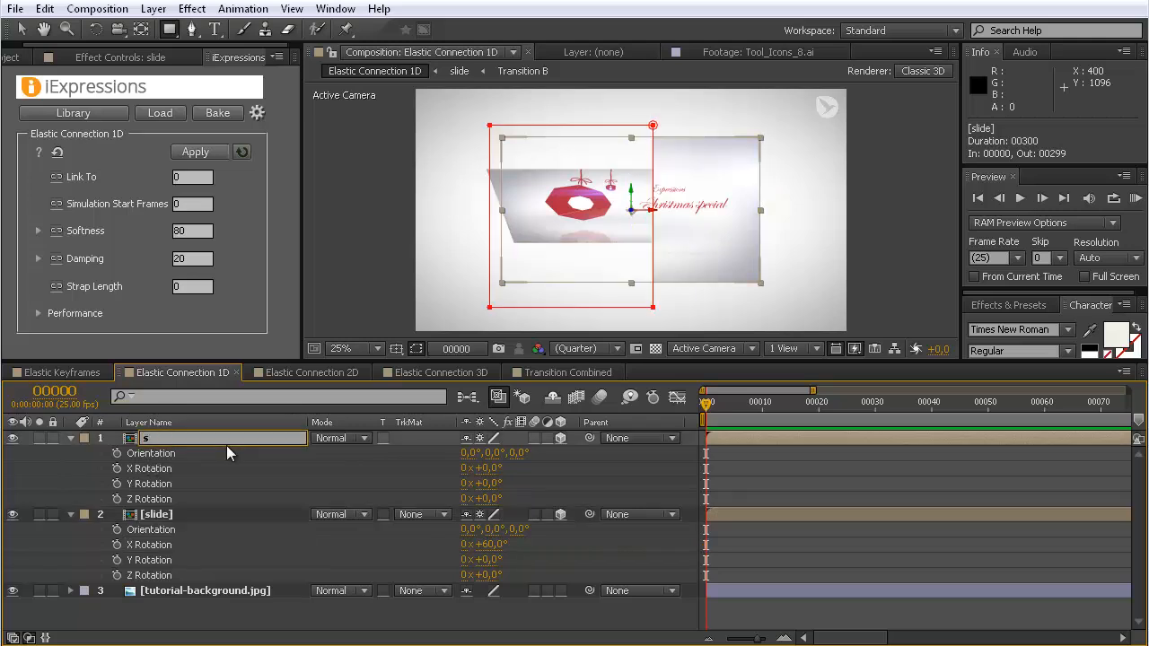
type("lide 2")
key("Return")
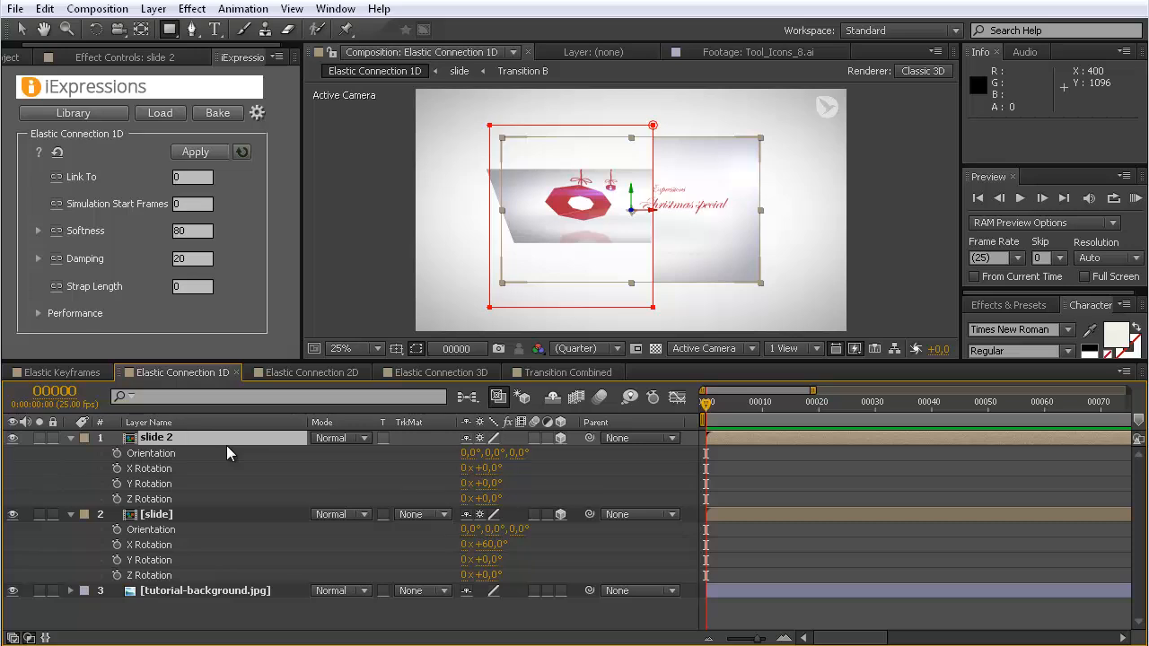
left_click(170, 516)
key("Return")
type("sl")
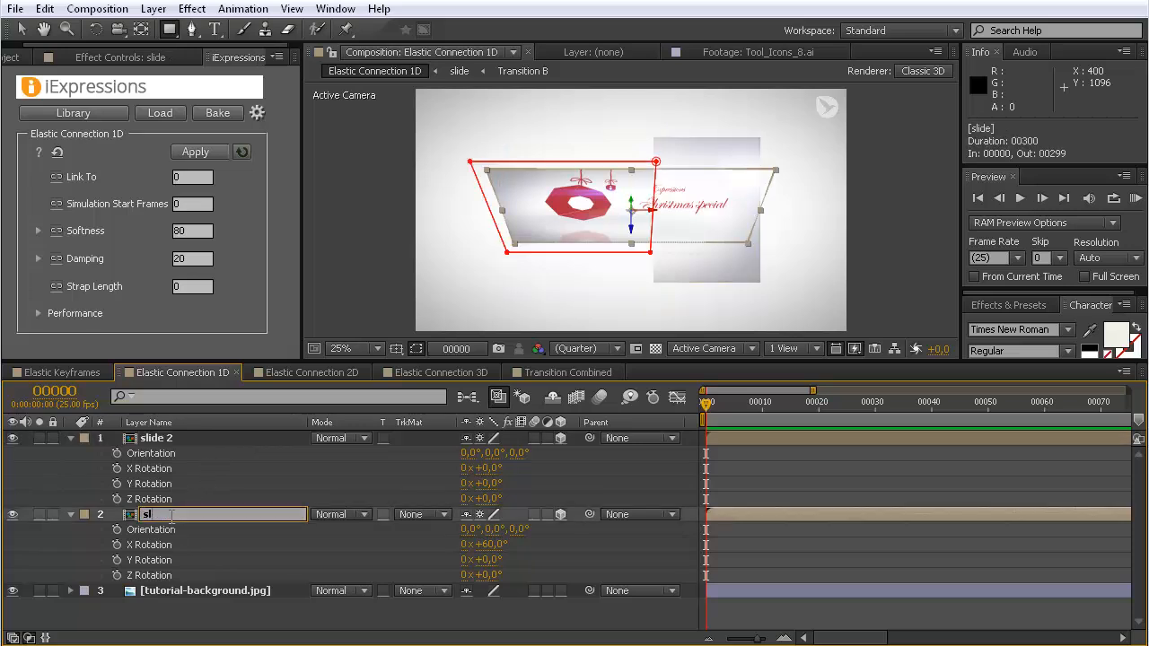
type("ide 1")
key("Return")
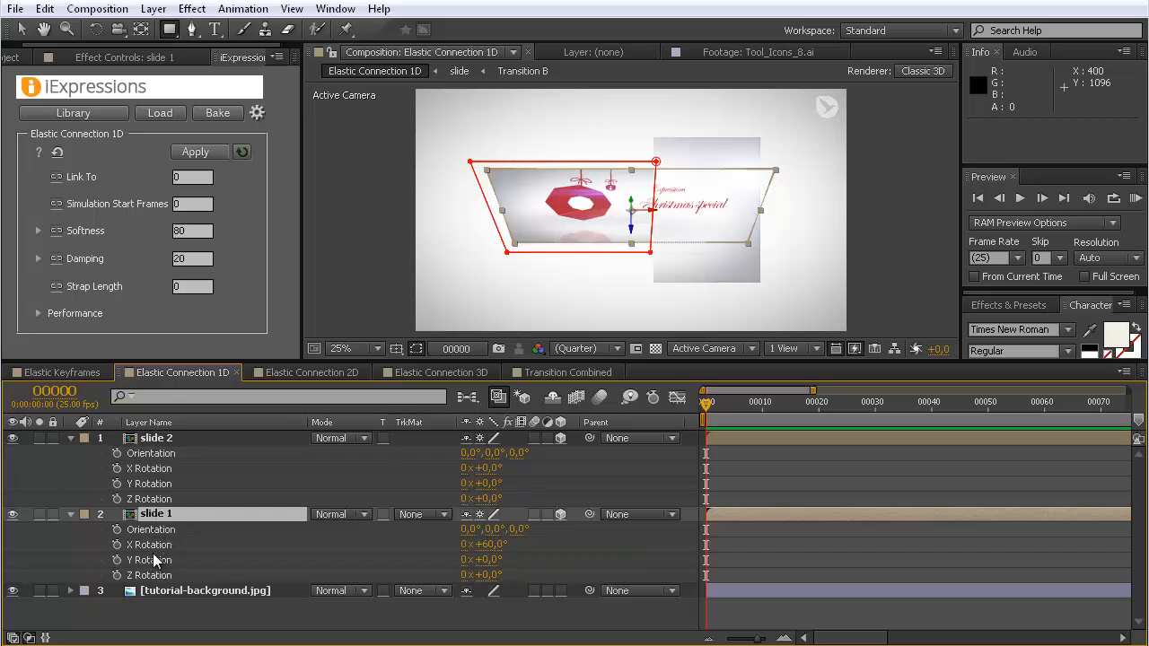
- Link Elastic Connection 1D to slide 1's X Rotation and apply it to the X Rotation of slide 2
left_click(150, 545)
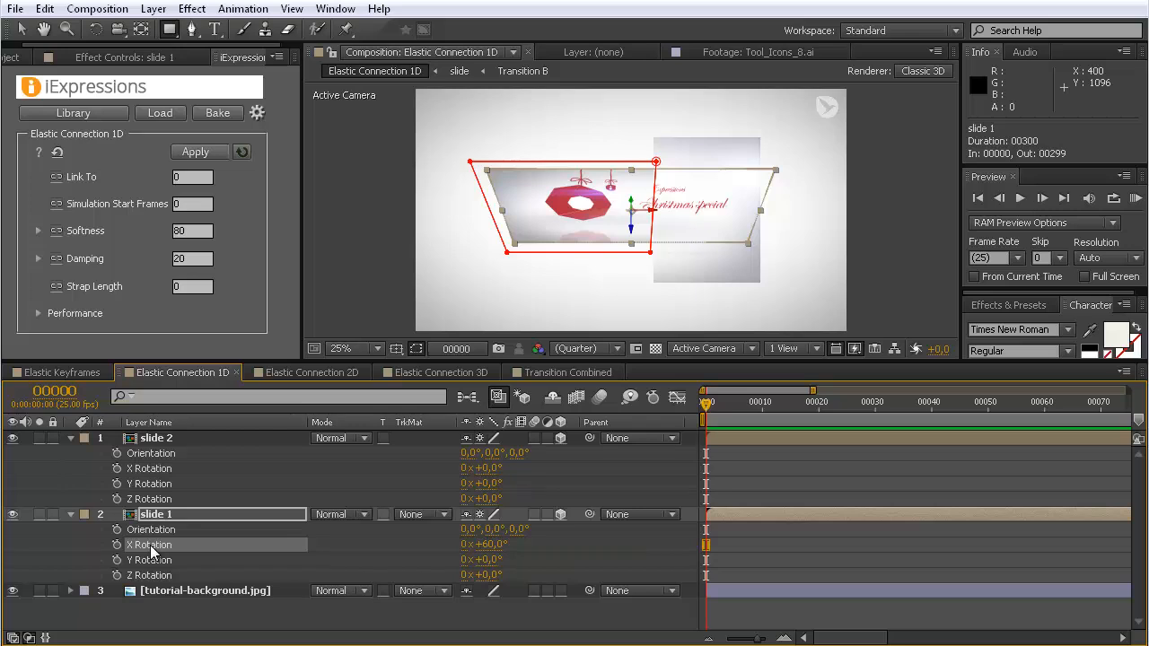
left_click(55, 177)
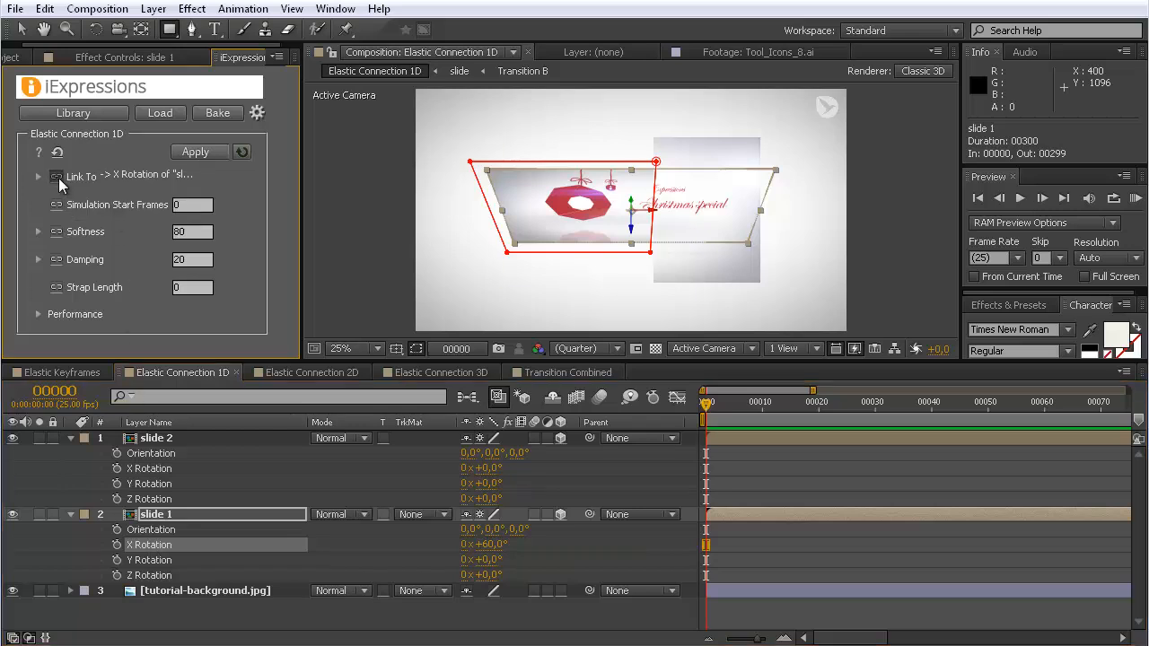
left_click(150, 468)
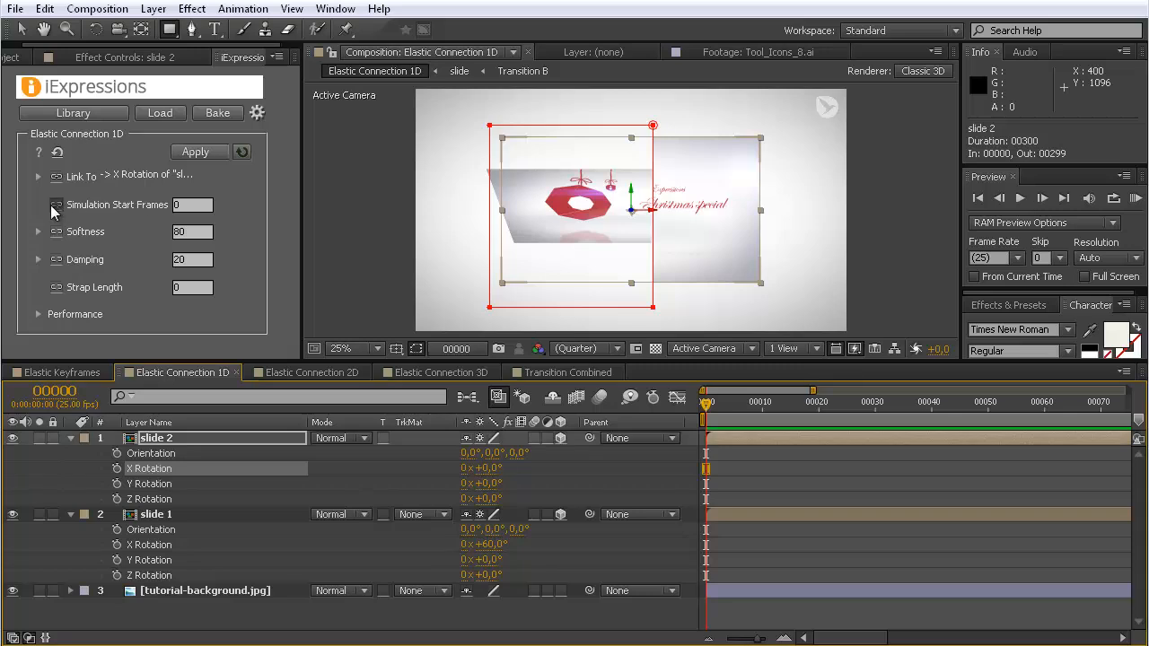
left_click(196, 151)
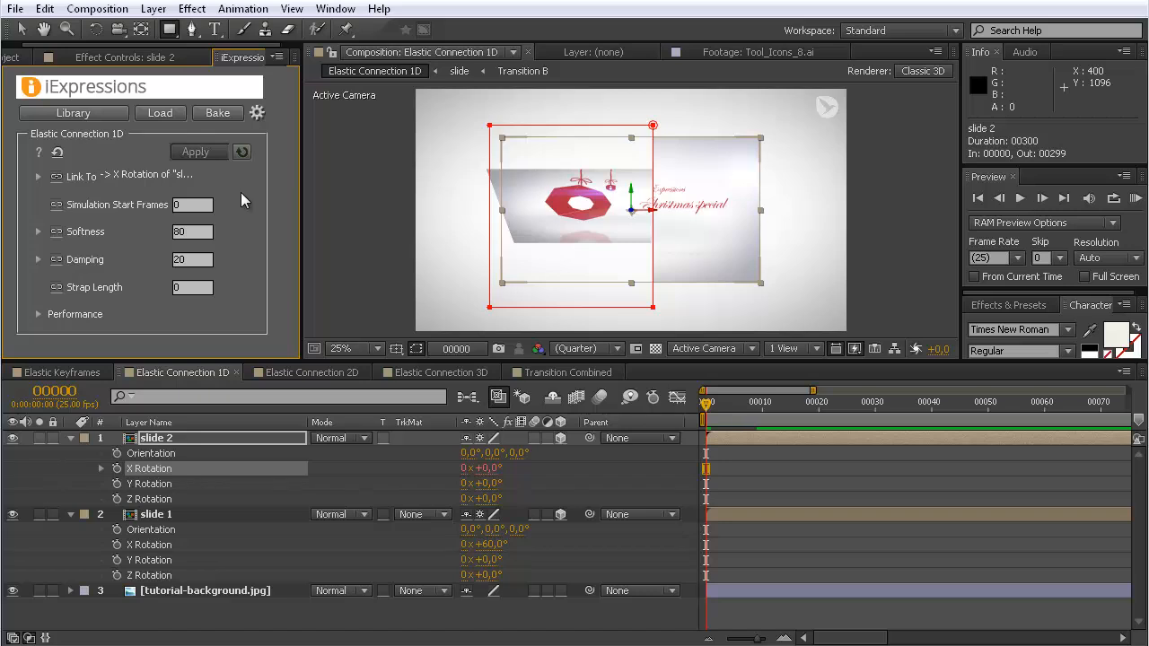
- Start keyframing slide 1's X Rotation at frame 0 with a value of 0°
left_click(155, 515)
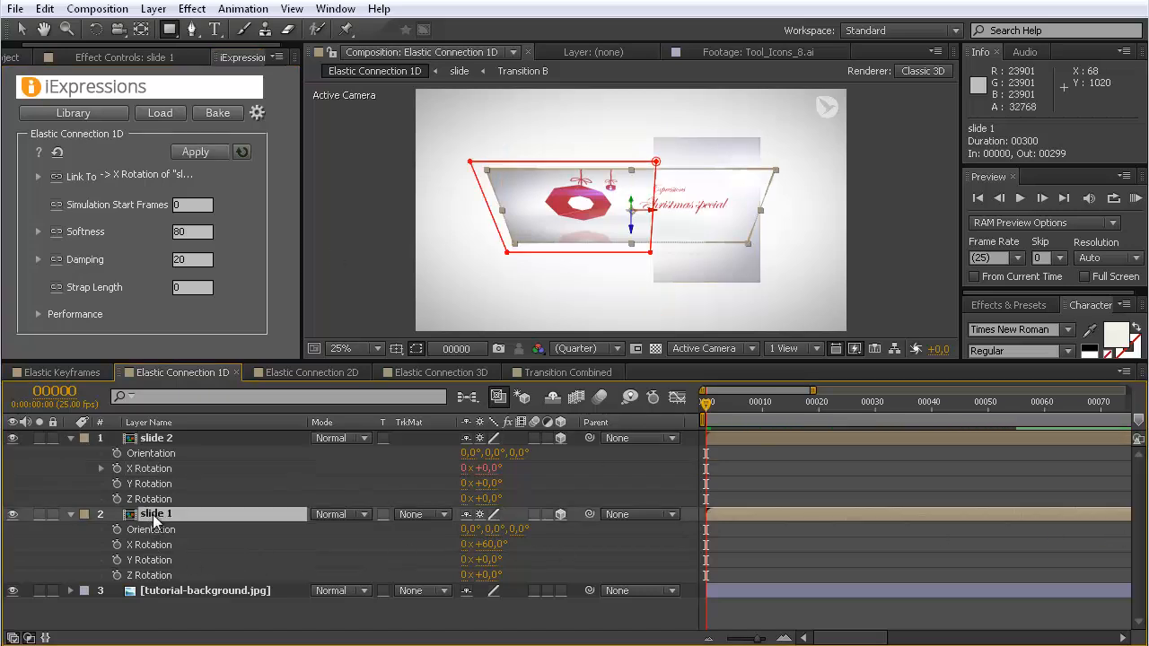
left_click(116, 544)
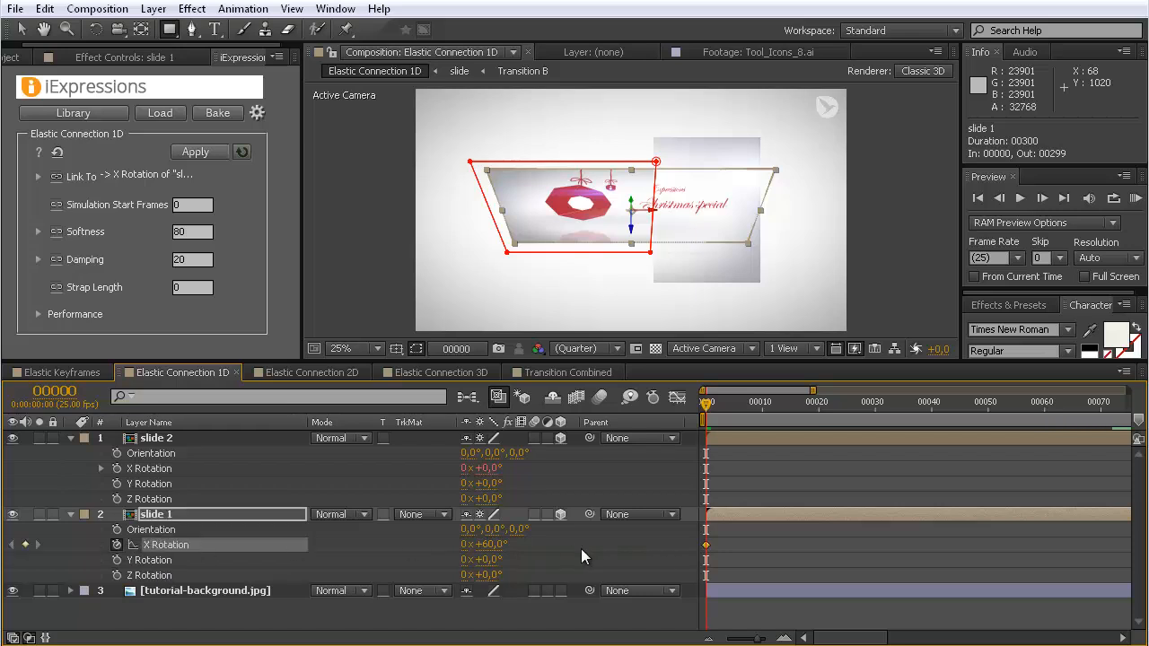
left_click(486, 545)
type("0")
key("Return")
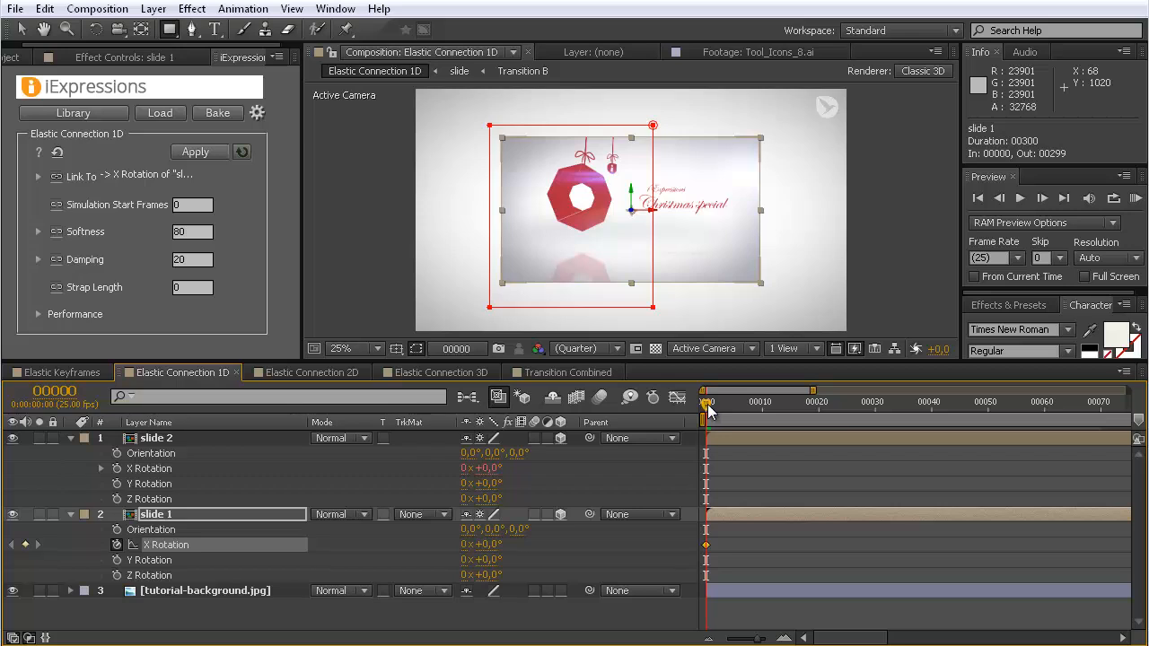
- Add a 60° X Rotation keyframe to slide 1 at frame 1 and play a RAM preview
left_click(710, 406)
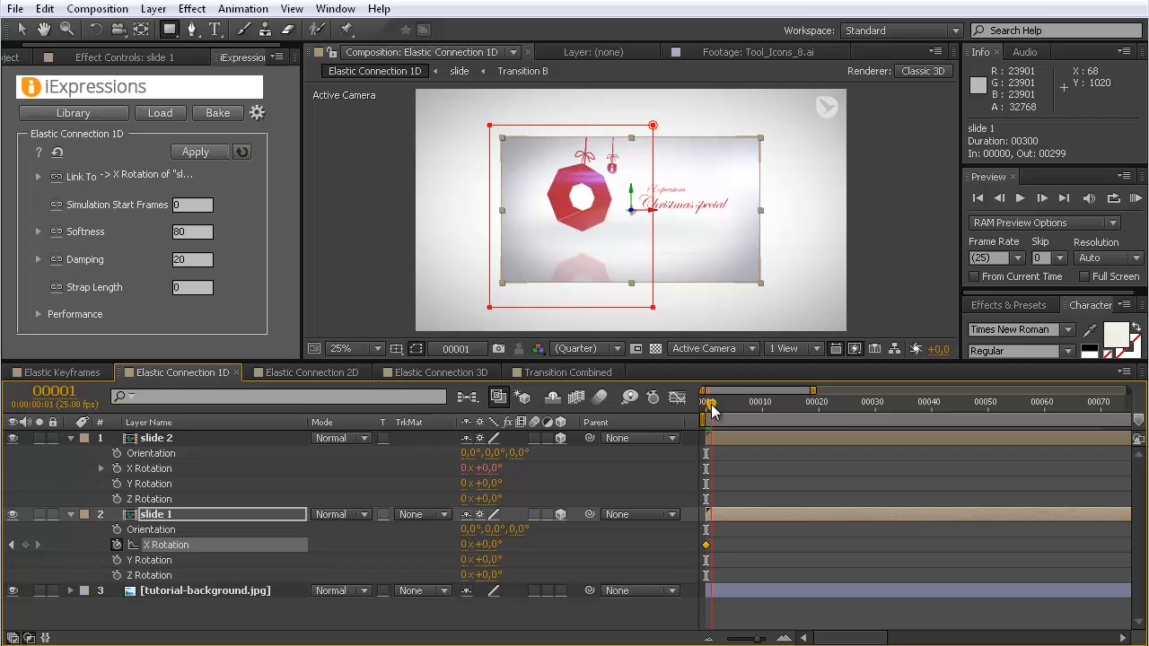
left_click(488, 545)
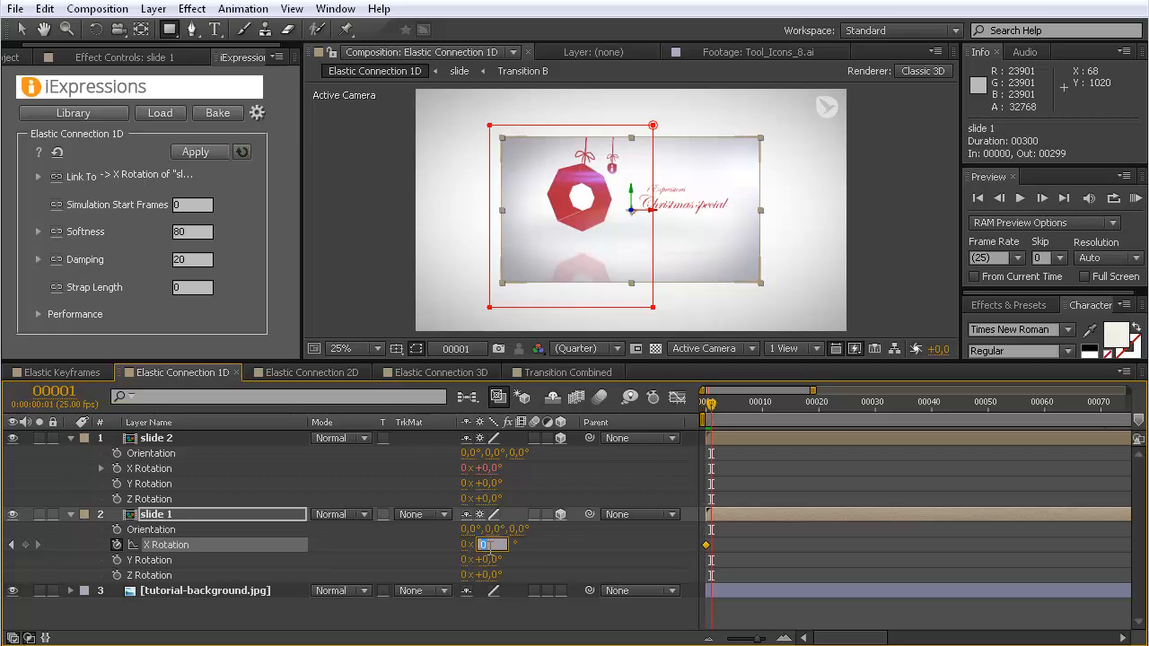
type("60")
key("Return")
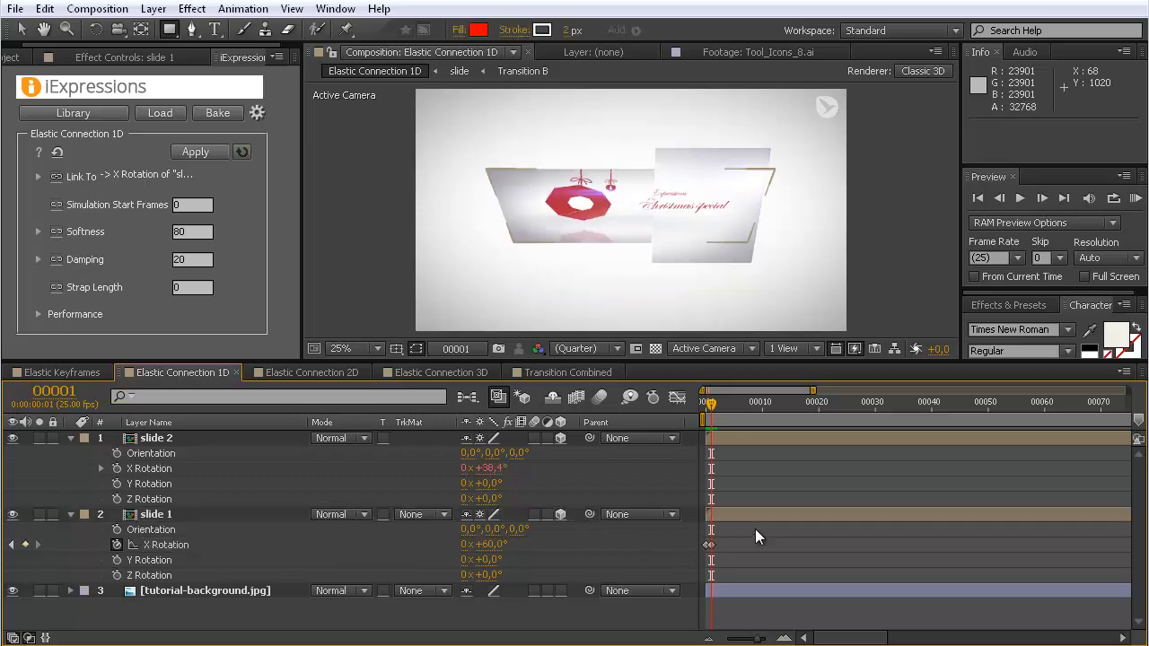
left_click(1134, 198)
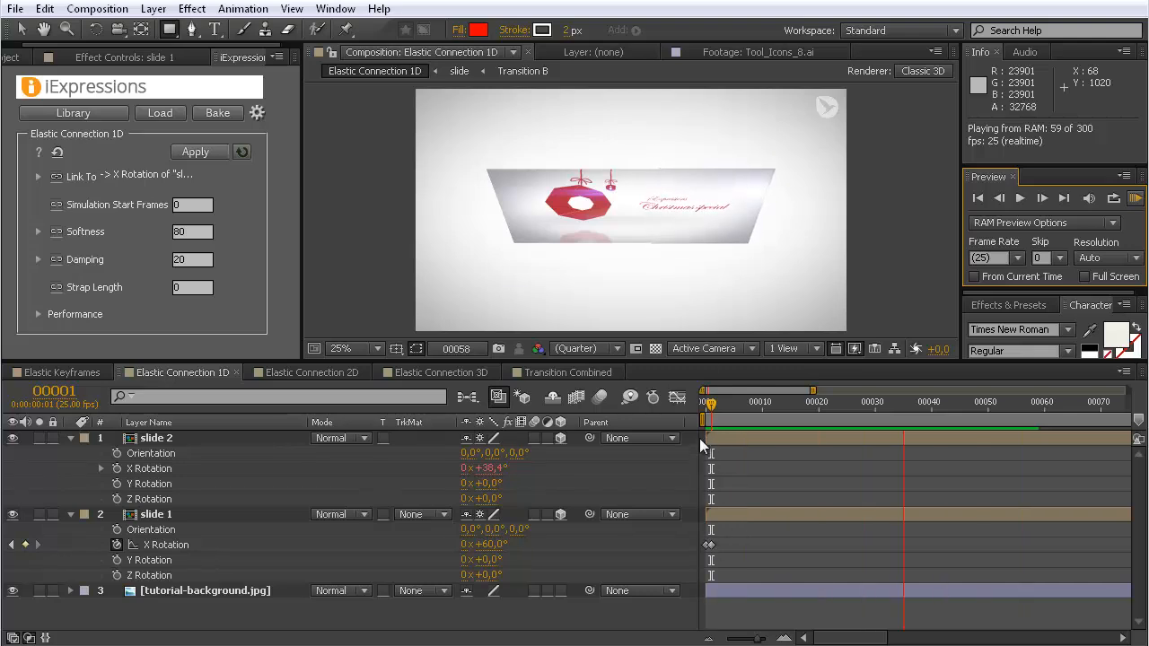
- Set slide 1's second X Rotation keyframe to 180° and move it to frame 8
left_click(710, 404)
left_click_drag(709, 404, 707, 411)
left_click(486, 546)
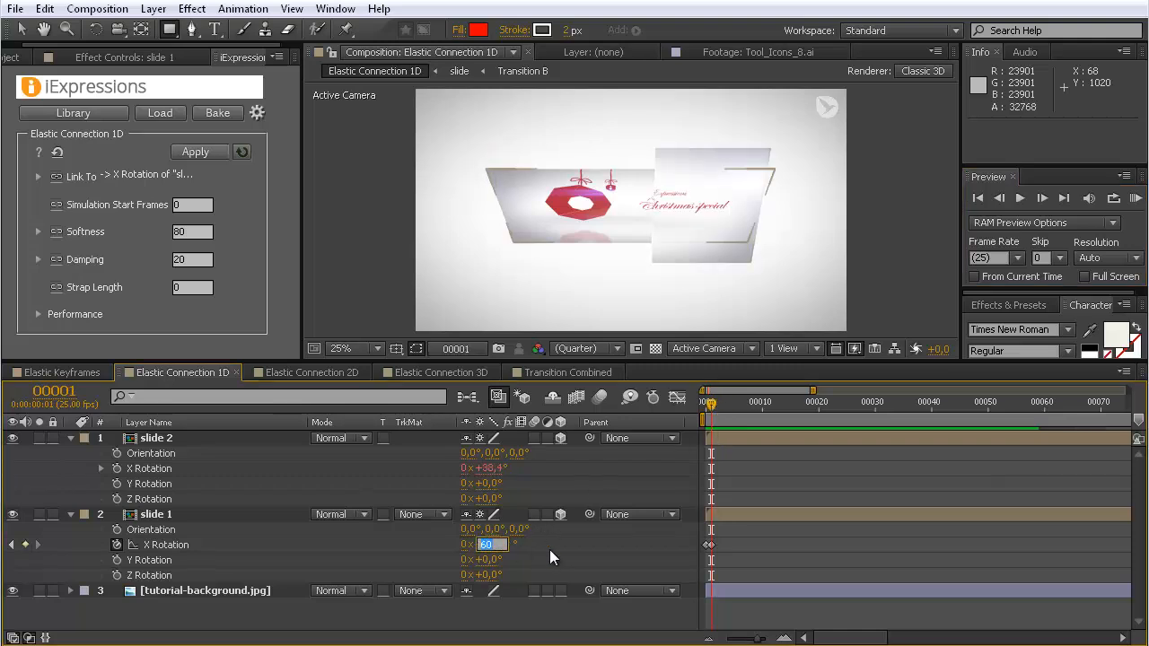
type("180")
key("Return")
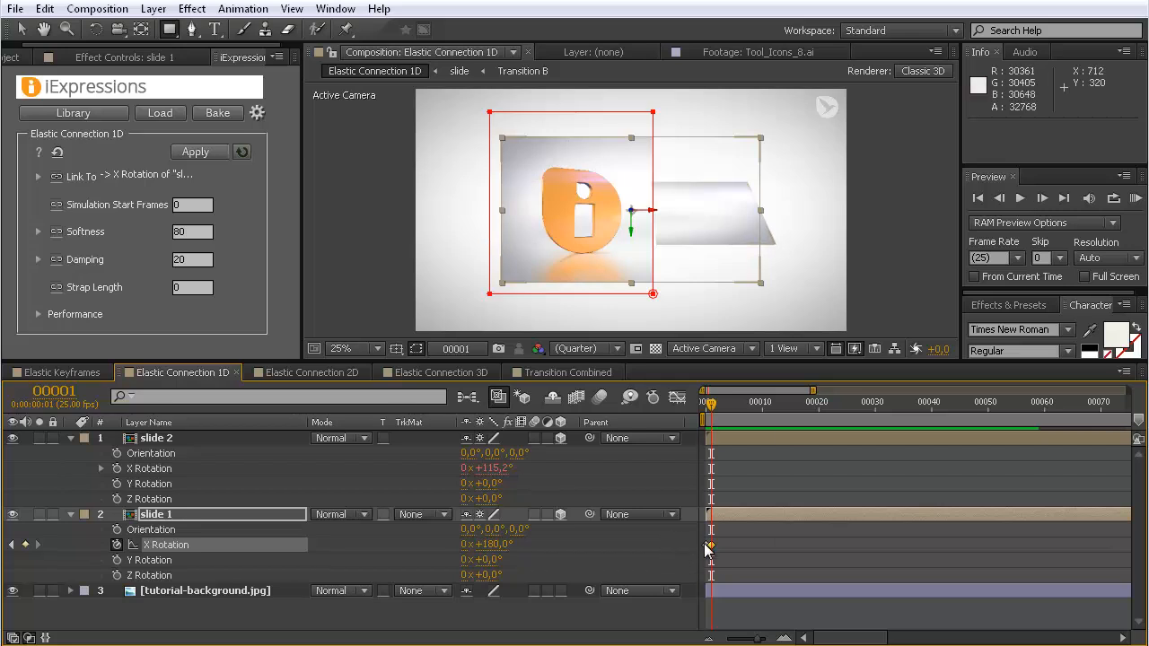
left_click_drag(709, 546, 749, 550)
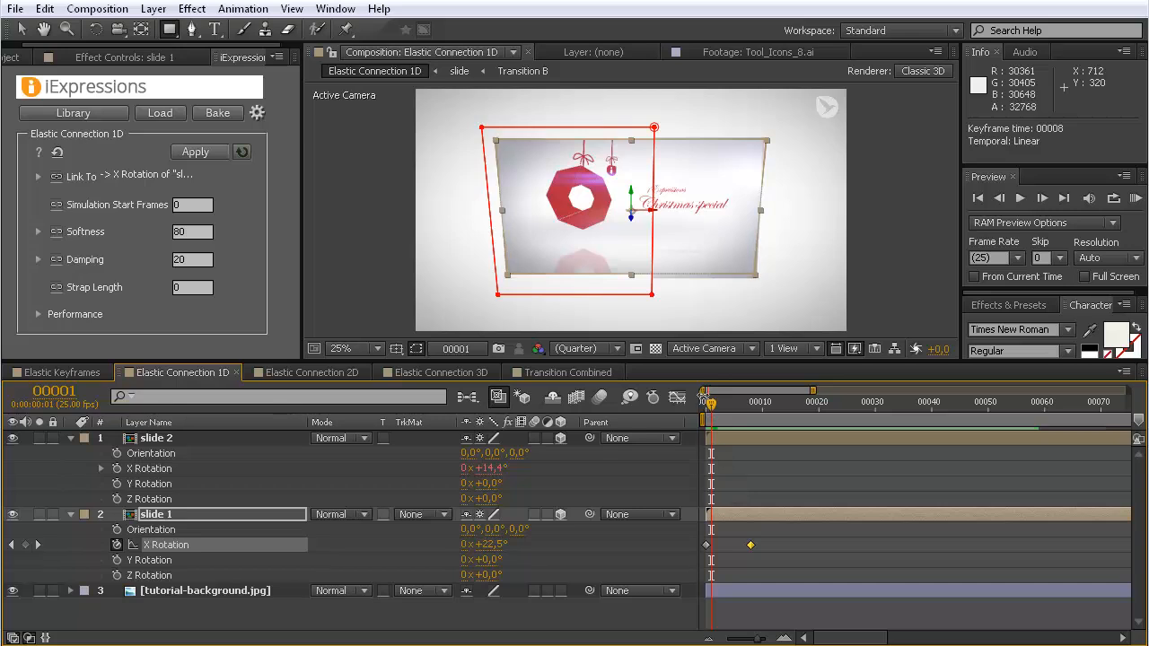
- Scrub the timeline to frame 31 and play a RAM preview of the elastic flip of both slide parts
left_click_drag(711, 405, 883, 414)
left_click(1136, 200)
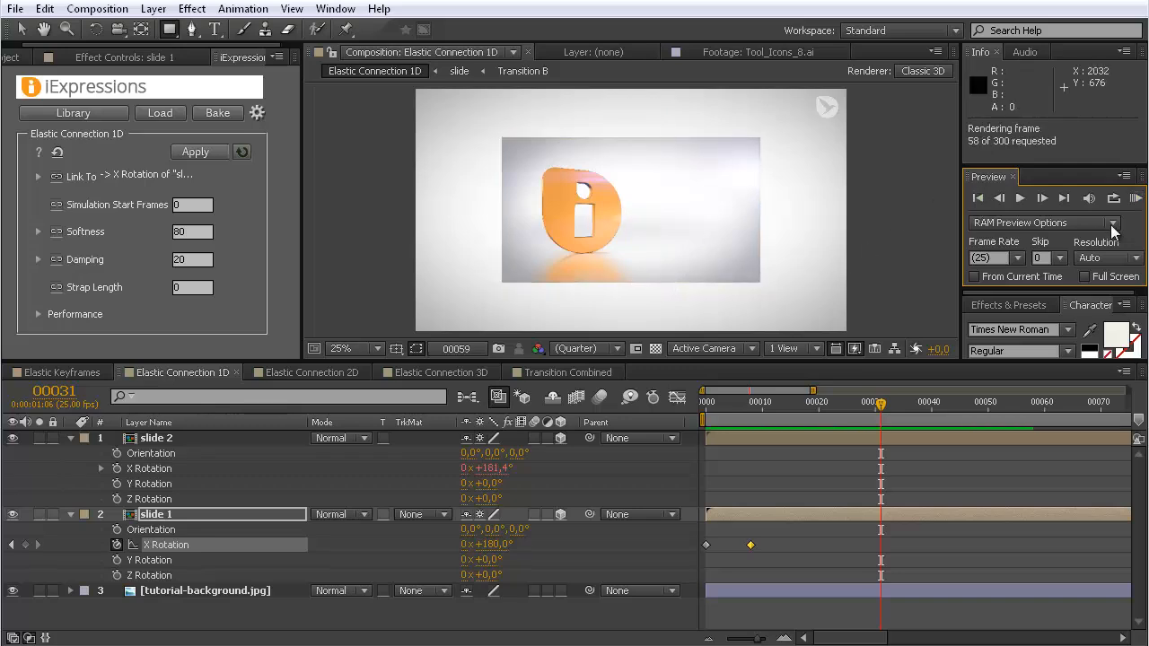
left_click(1132, 198)
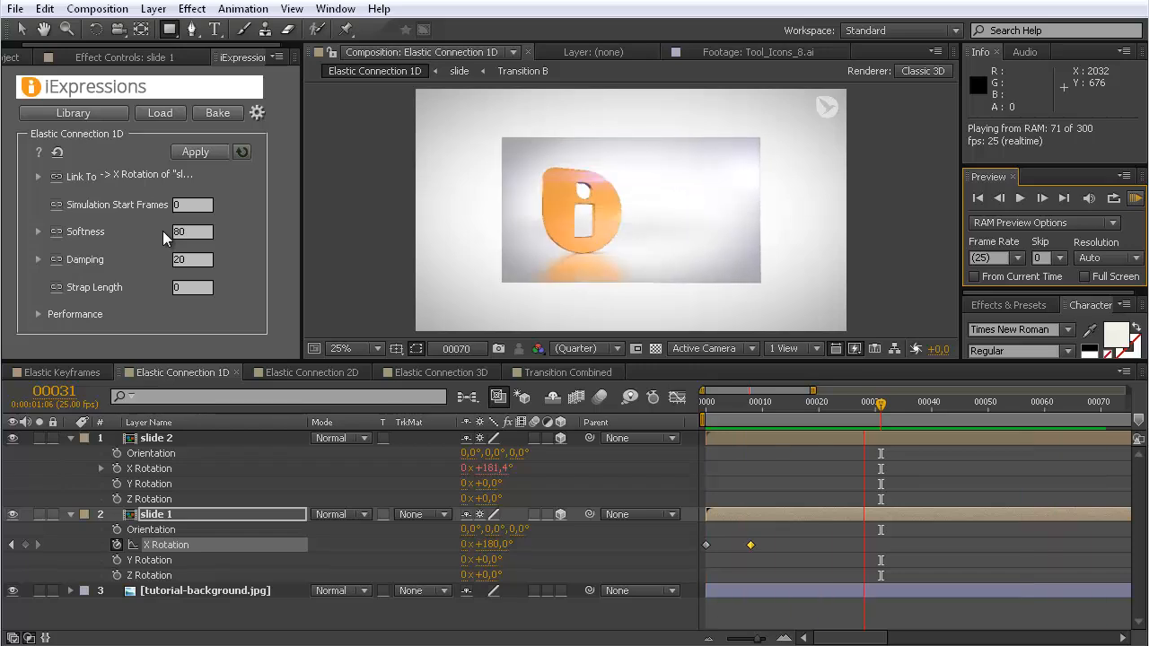
key("space")
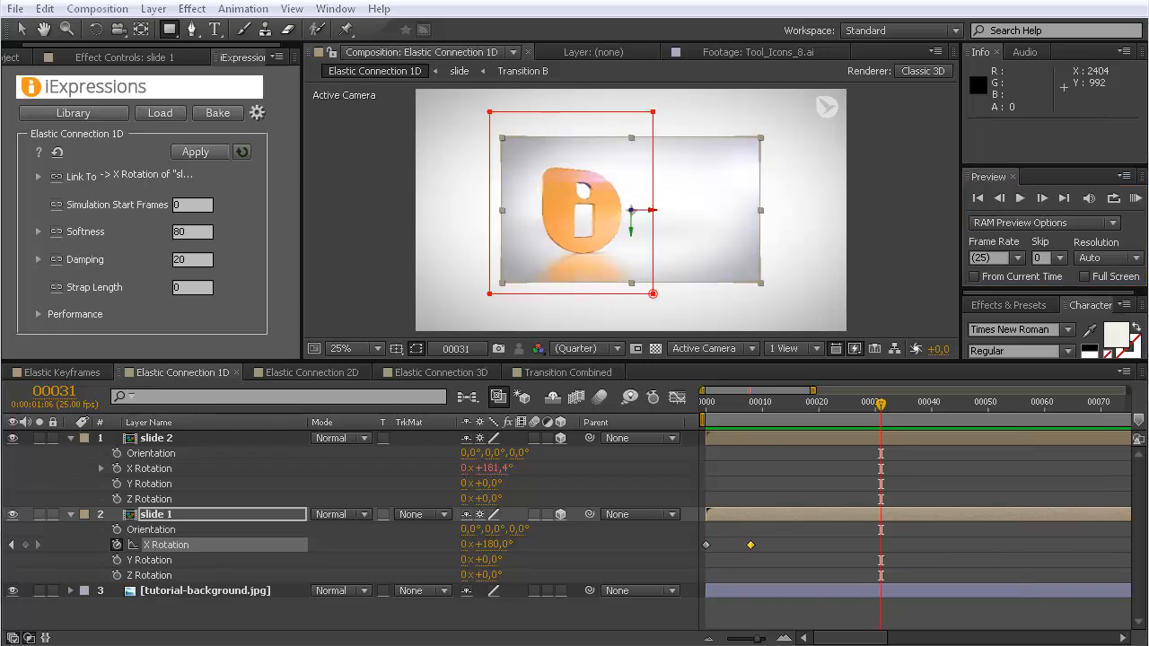